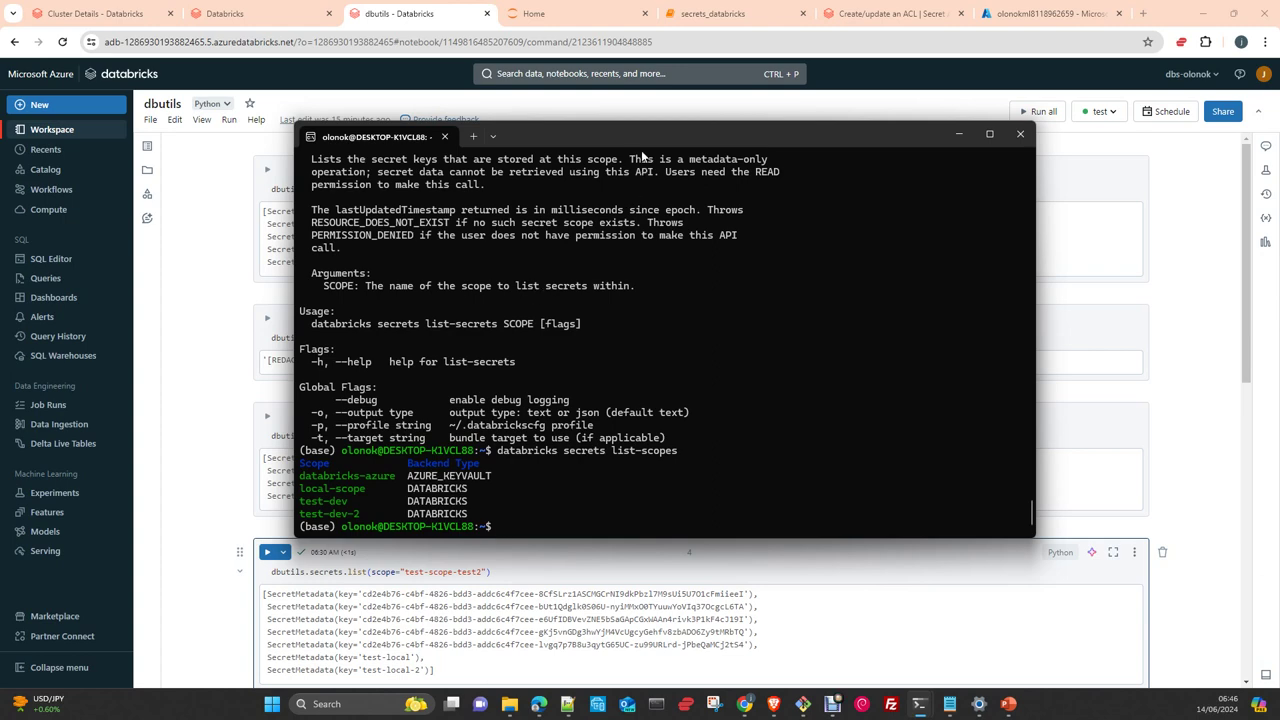
Bring the secrets_databricks Jupyter notebook forward and scroll up to its dotenv config cells
left_click(605, 110)
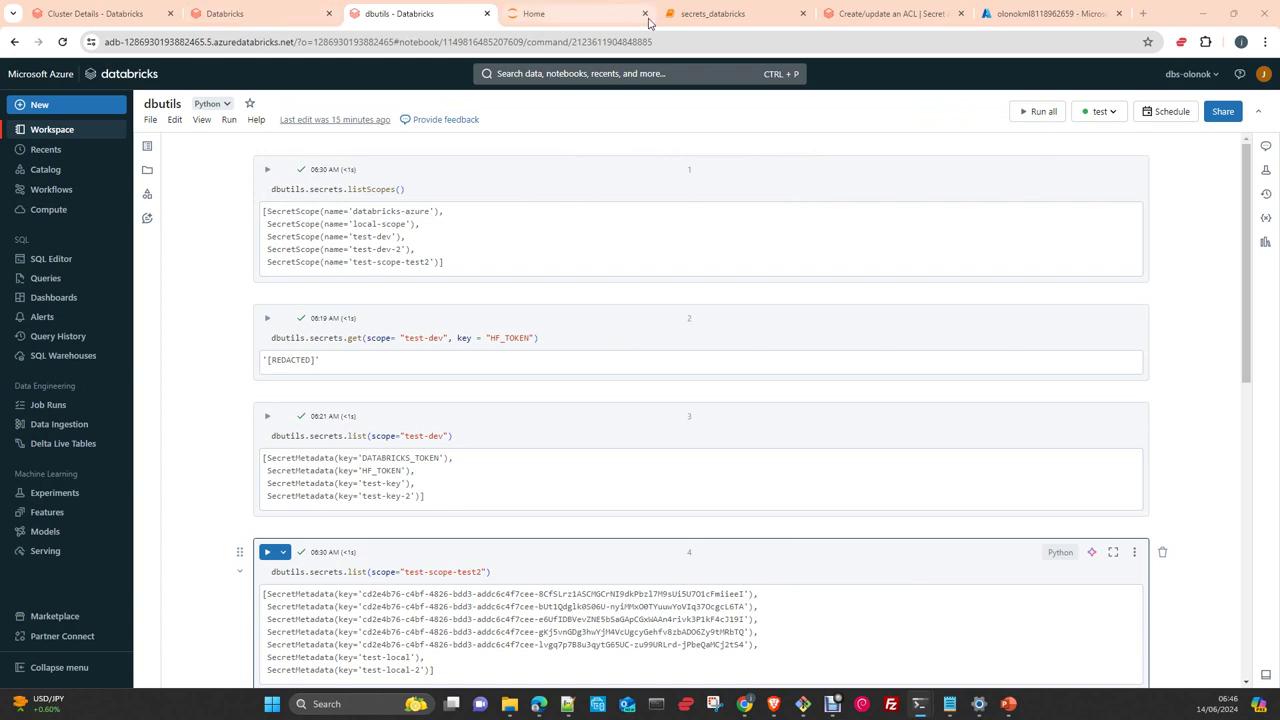
left_click(728, 16)
scroll(520, 320, "up", 10)
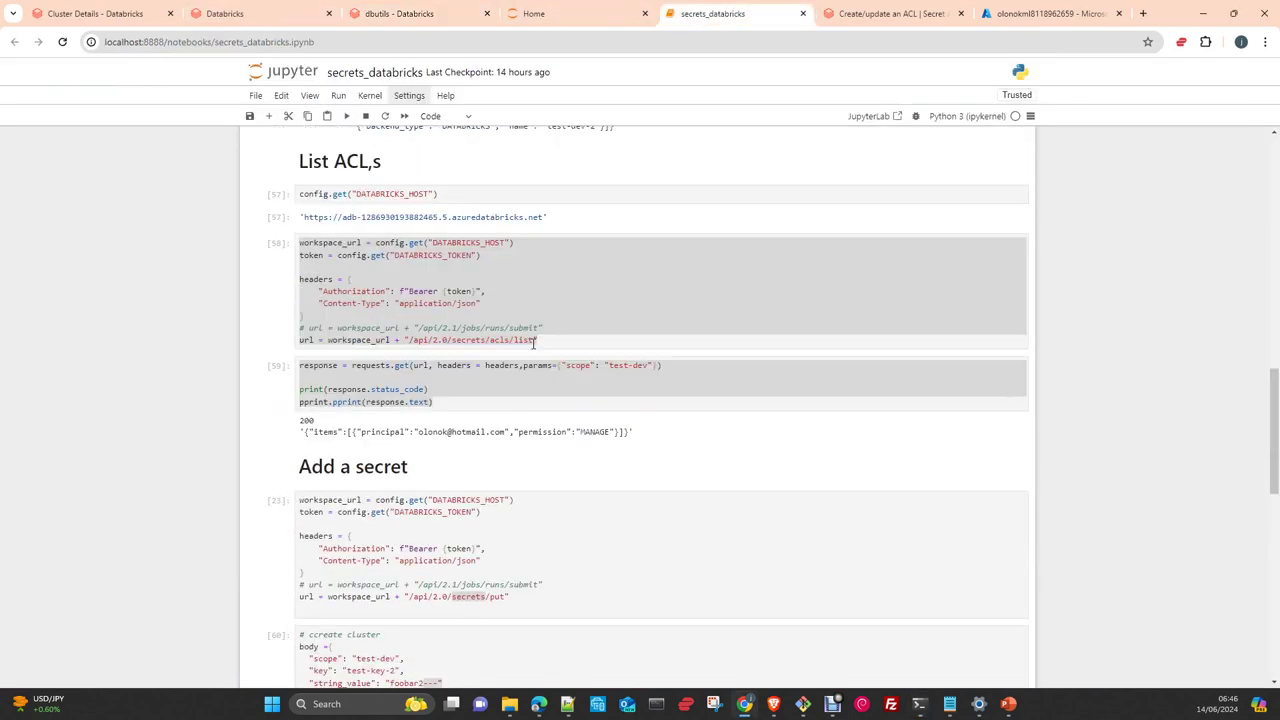
scroll(540, 320, "up", 15)
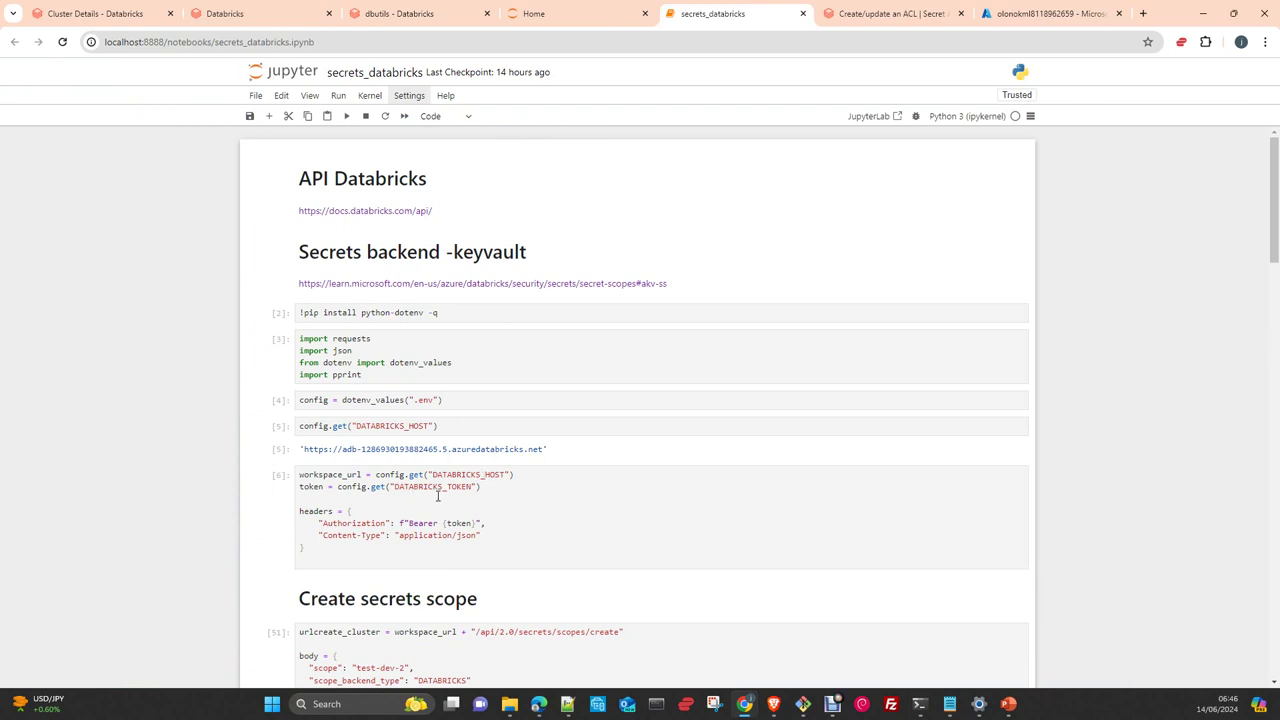
On the test cluster's details page, select the workspace host part of the URL
left_click(125, 18)
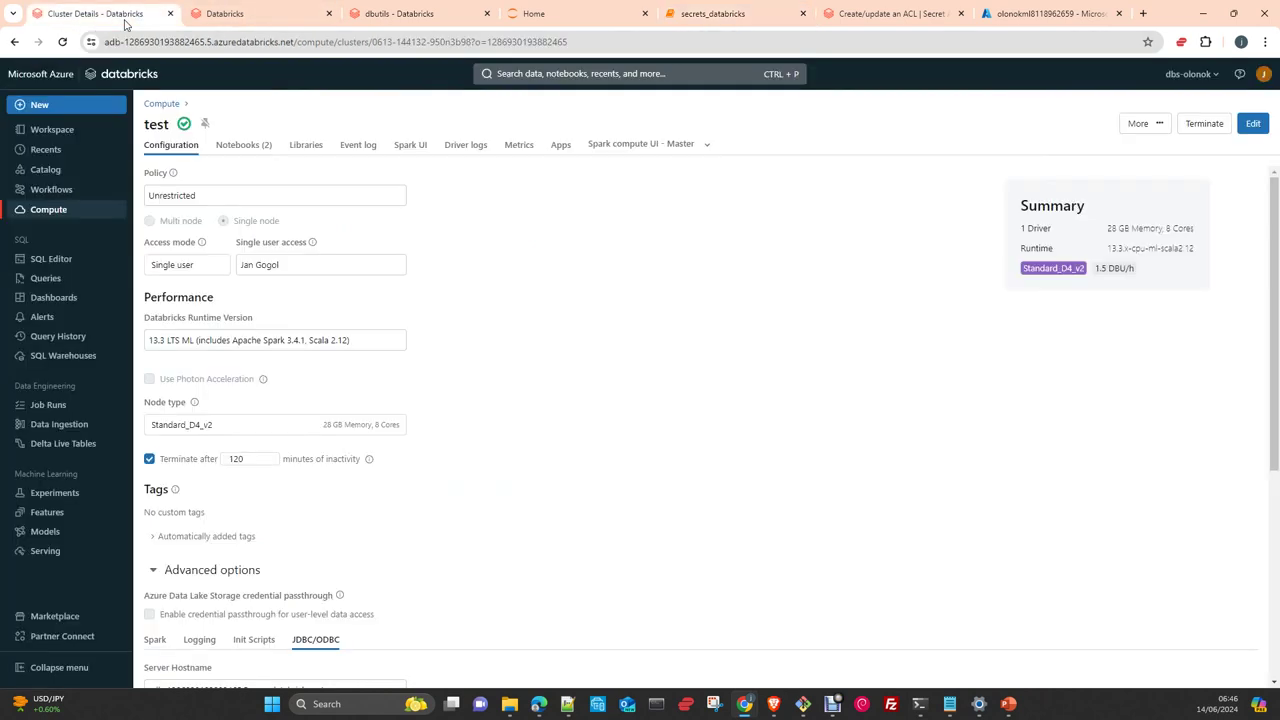
left_click(292, 42)
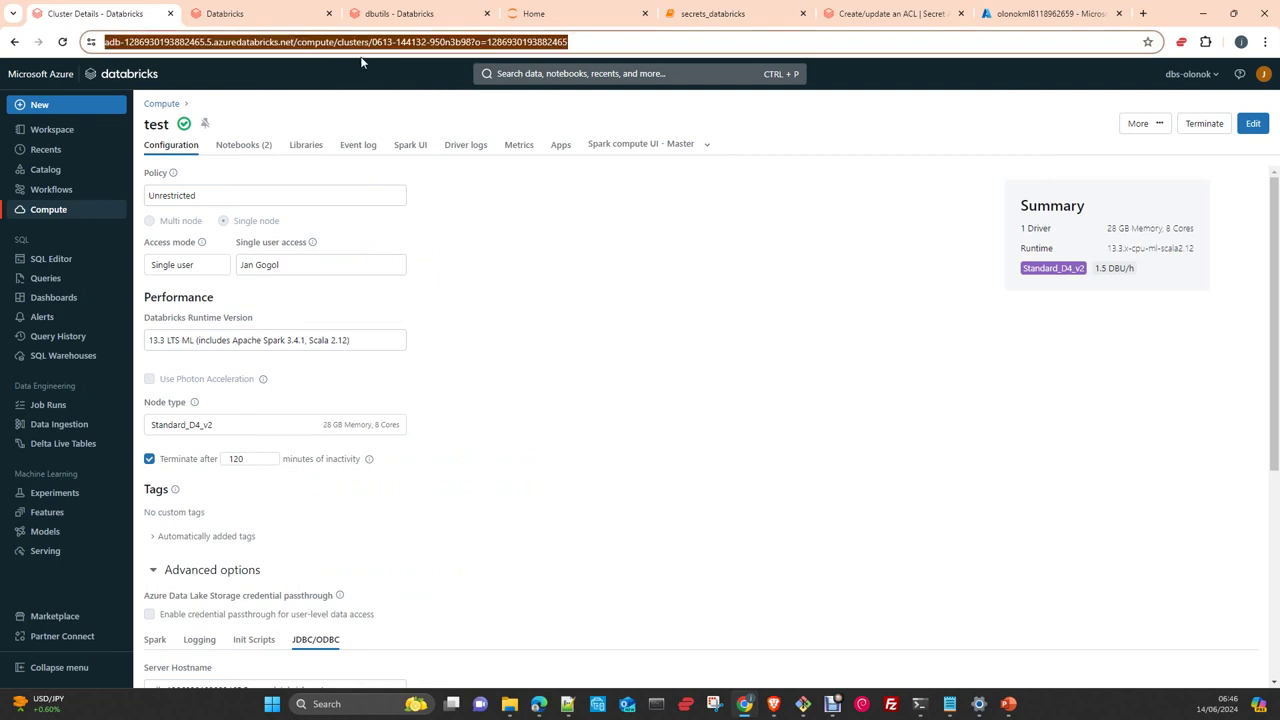
left_click(296, 42)
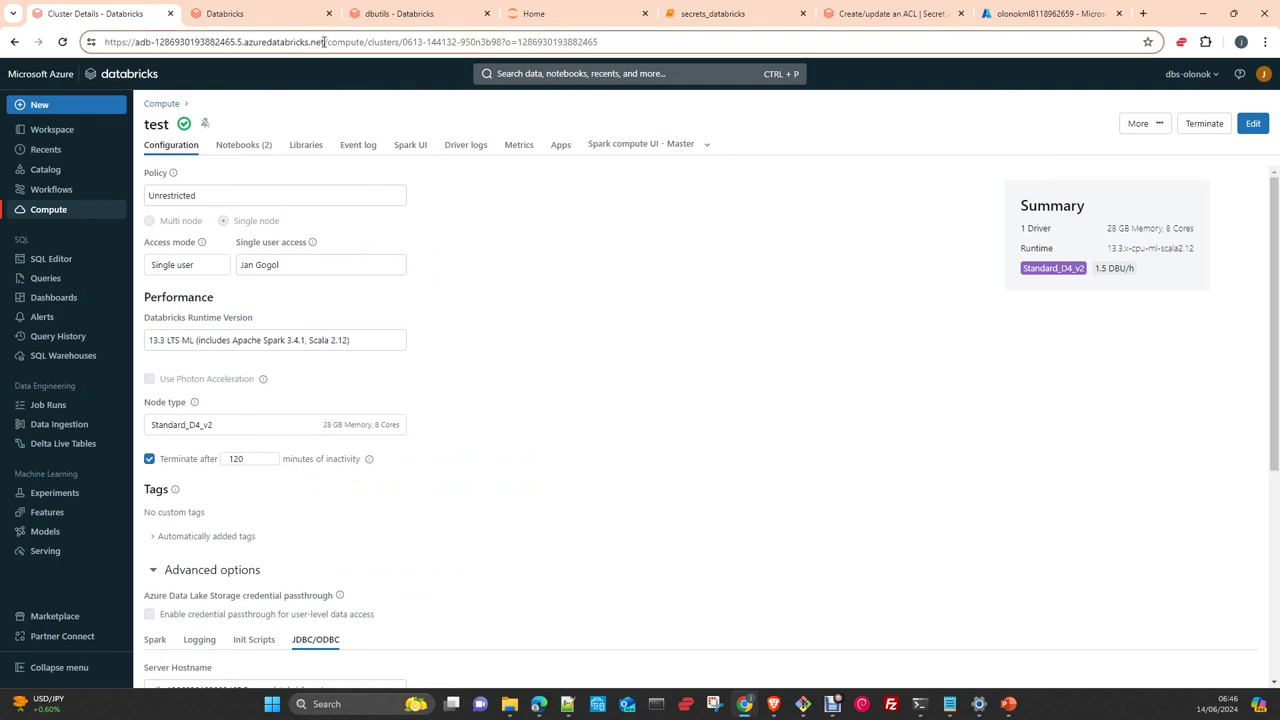
left_click_drag(324, 42, 104, 42)
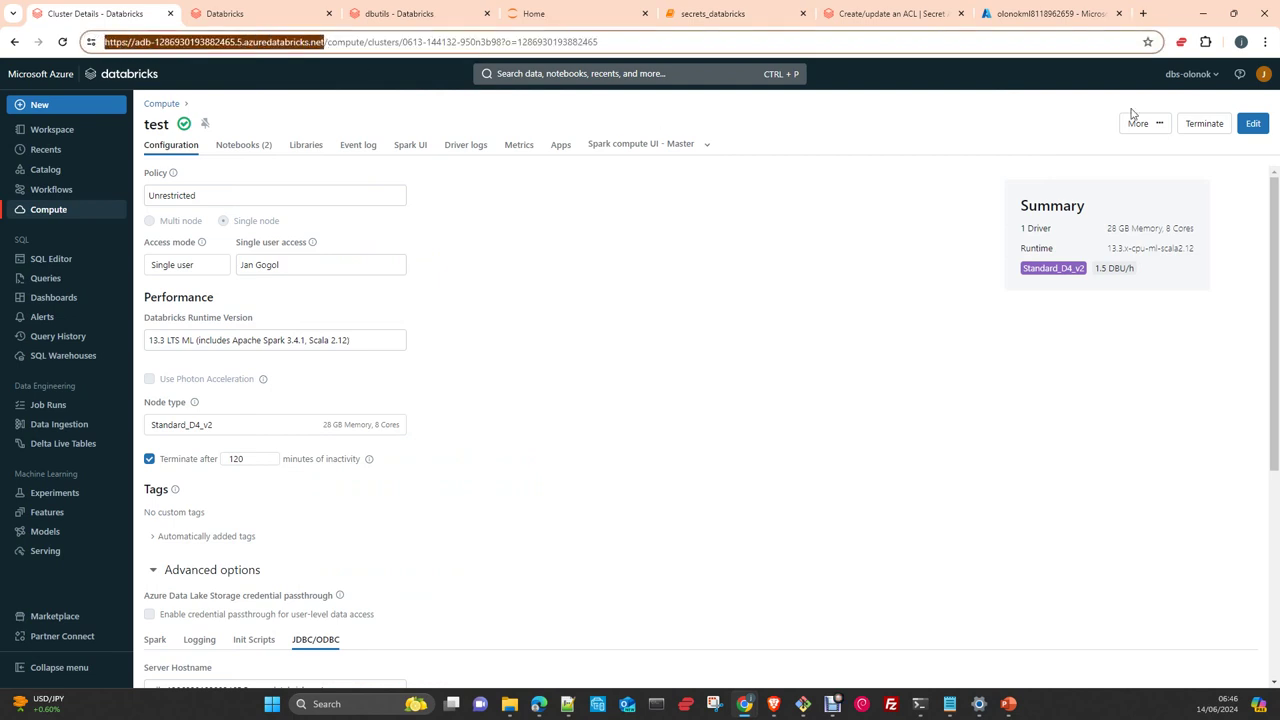
Check the Developer workspace settings, then go to the Compute cluster list
left_click(1263, 75)
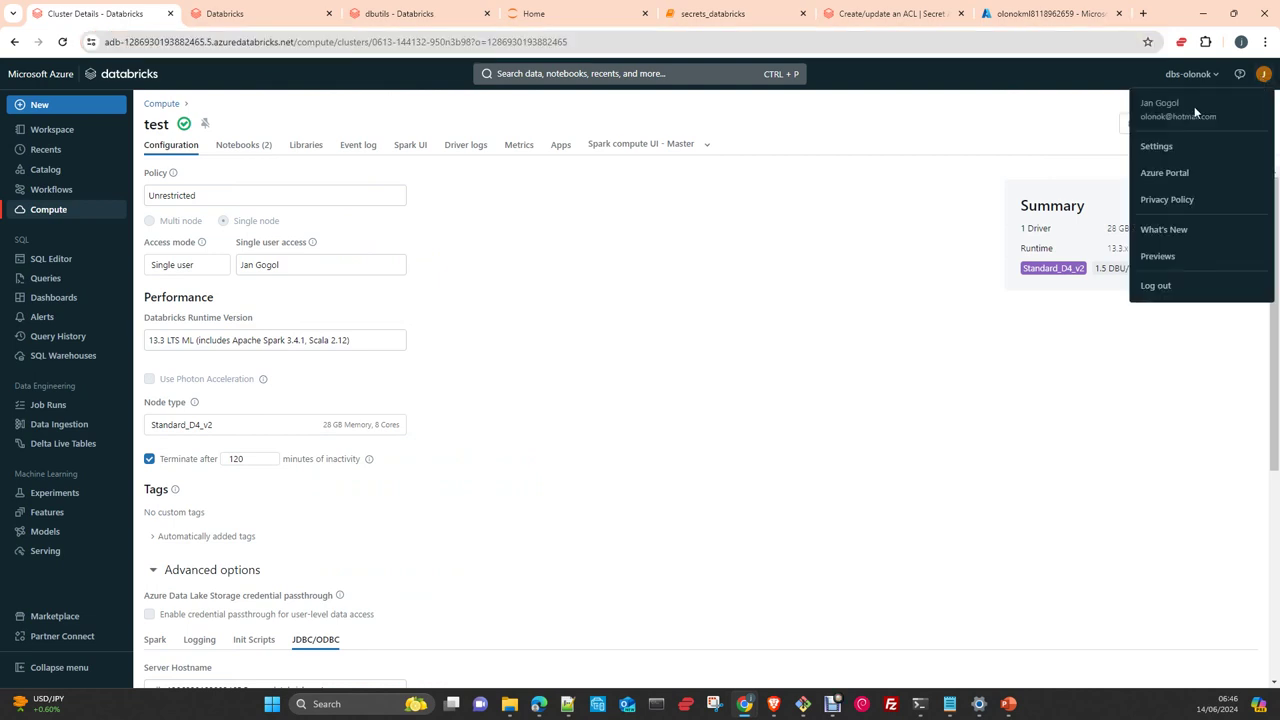
left_click(1157, 148)
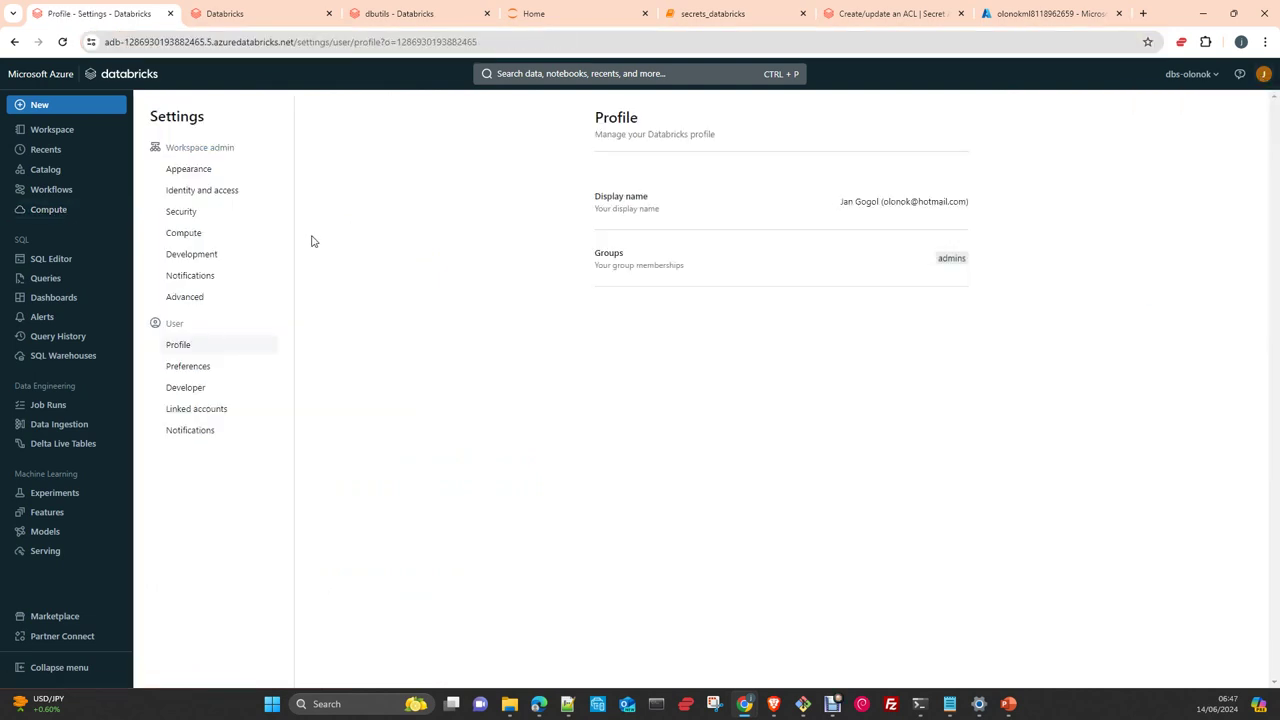
left_click(180, 389)
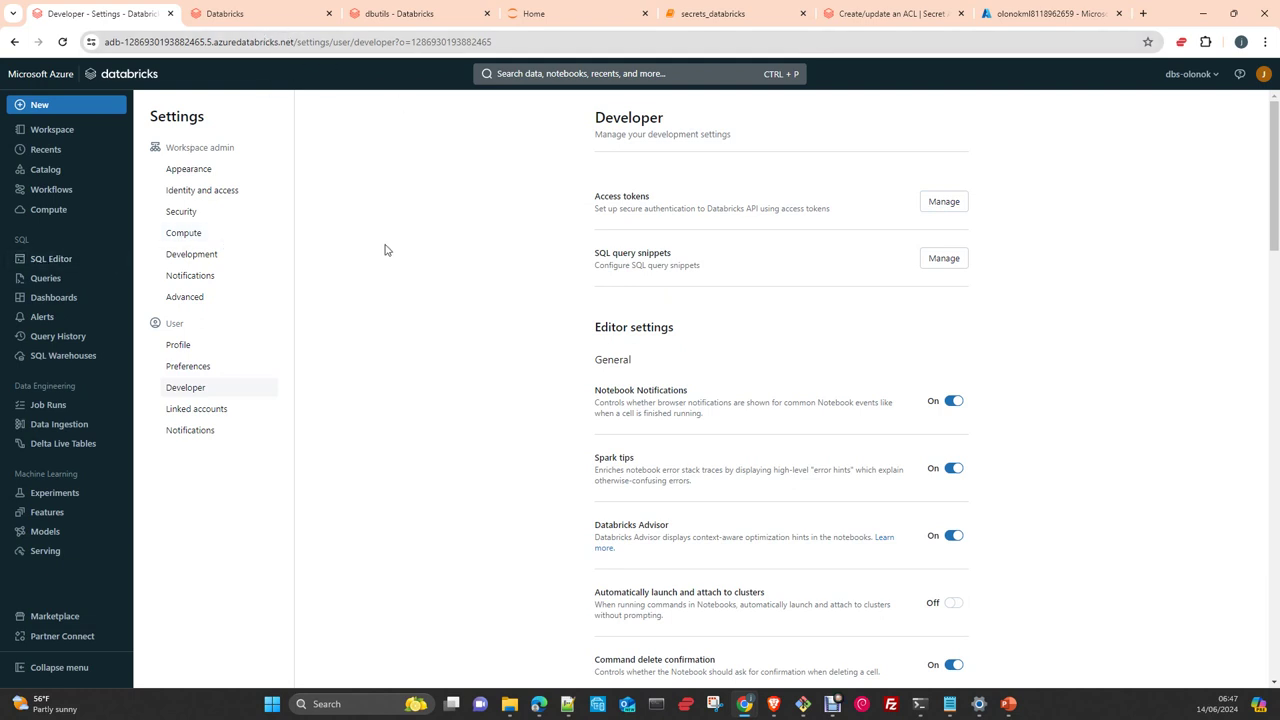
left_click(48, 211)
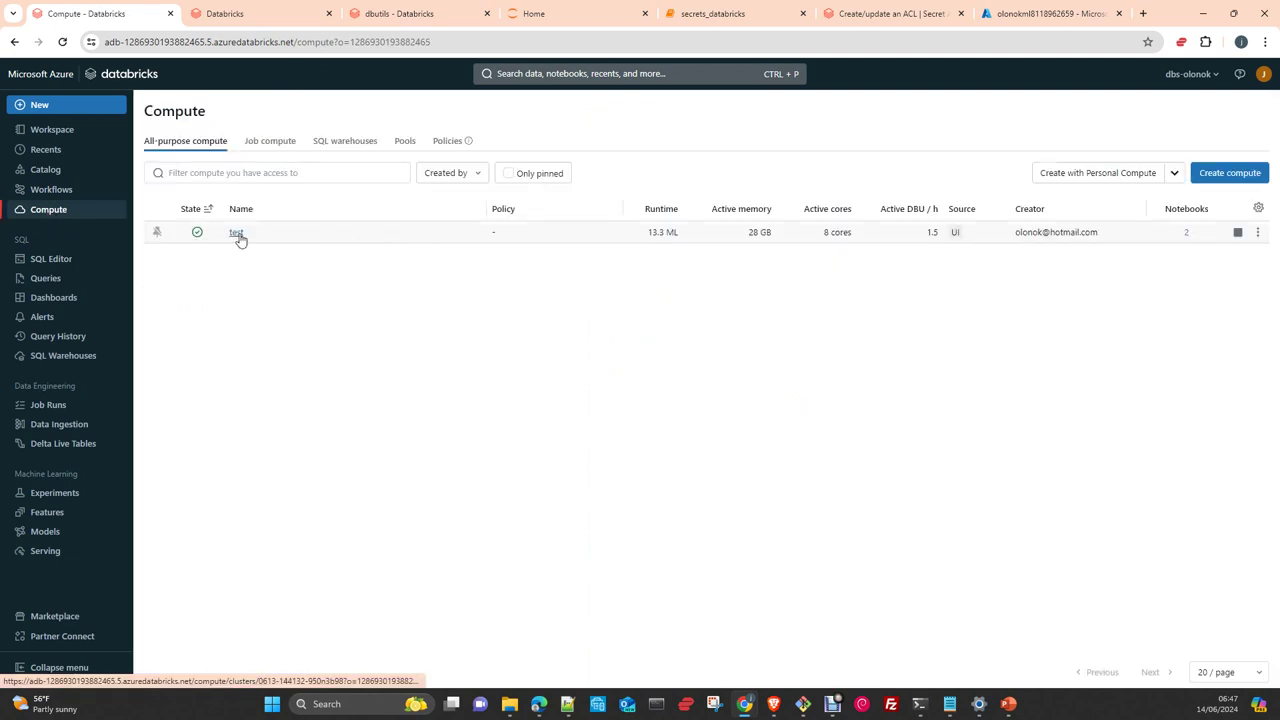
Open the test cluster's Apps tab to view its Web Terminal option
left_click(237, 233)
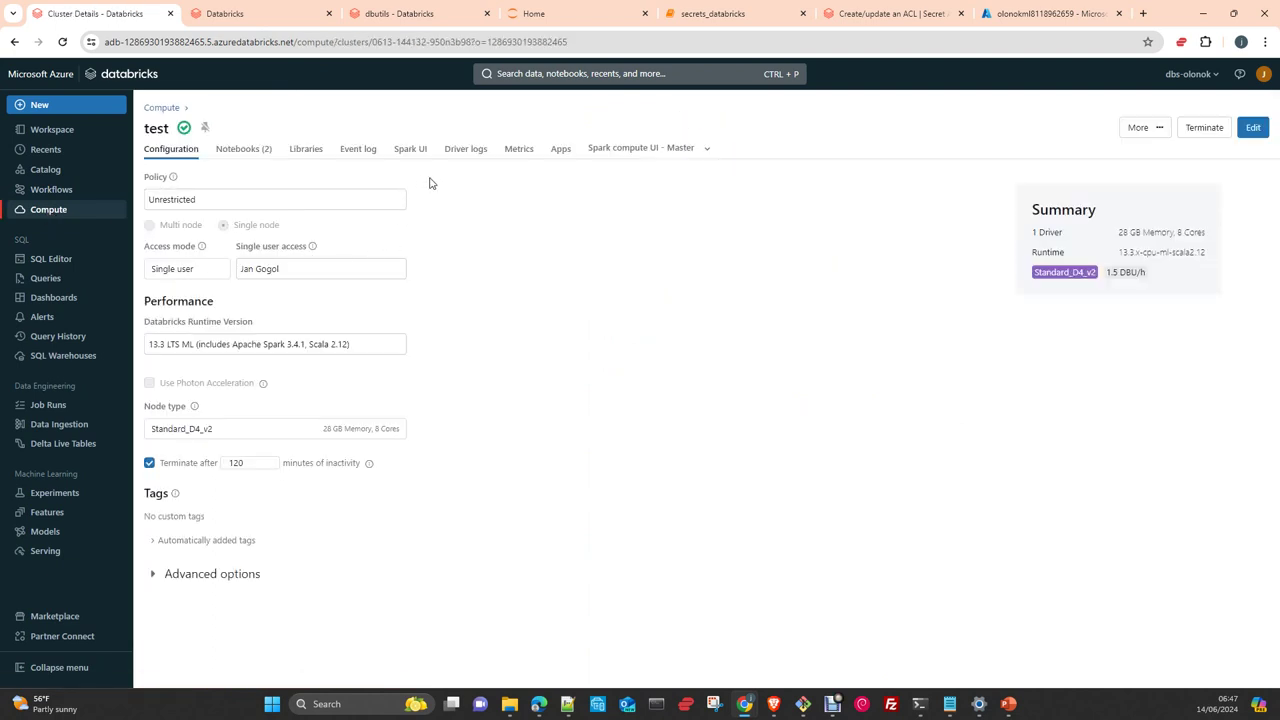
left_click(560, 152)
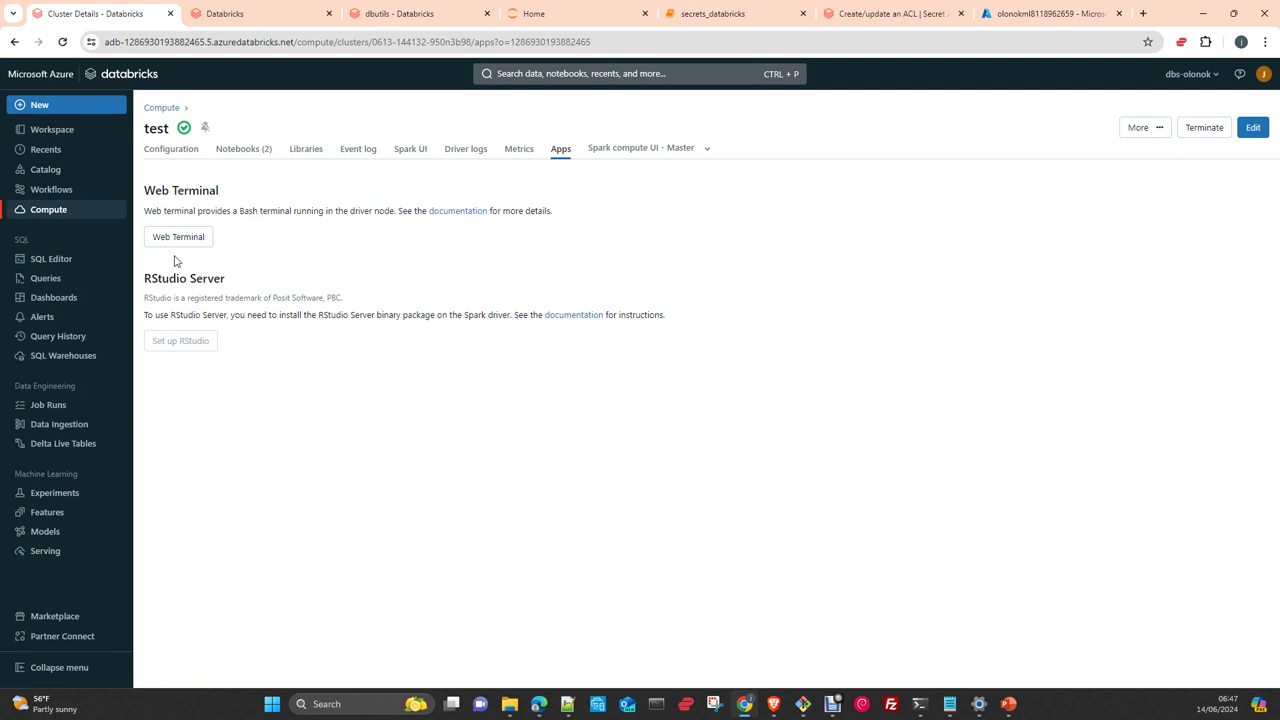
left_click(1263, 74)
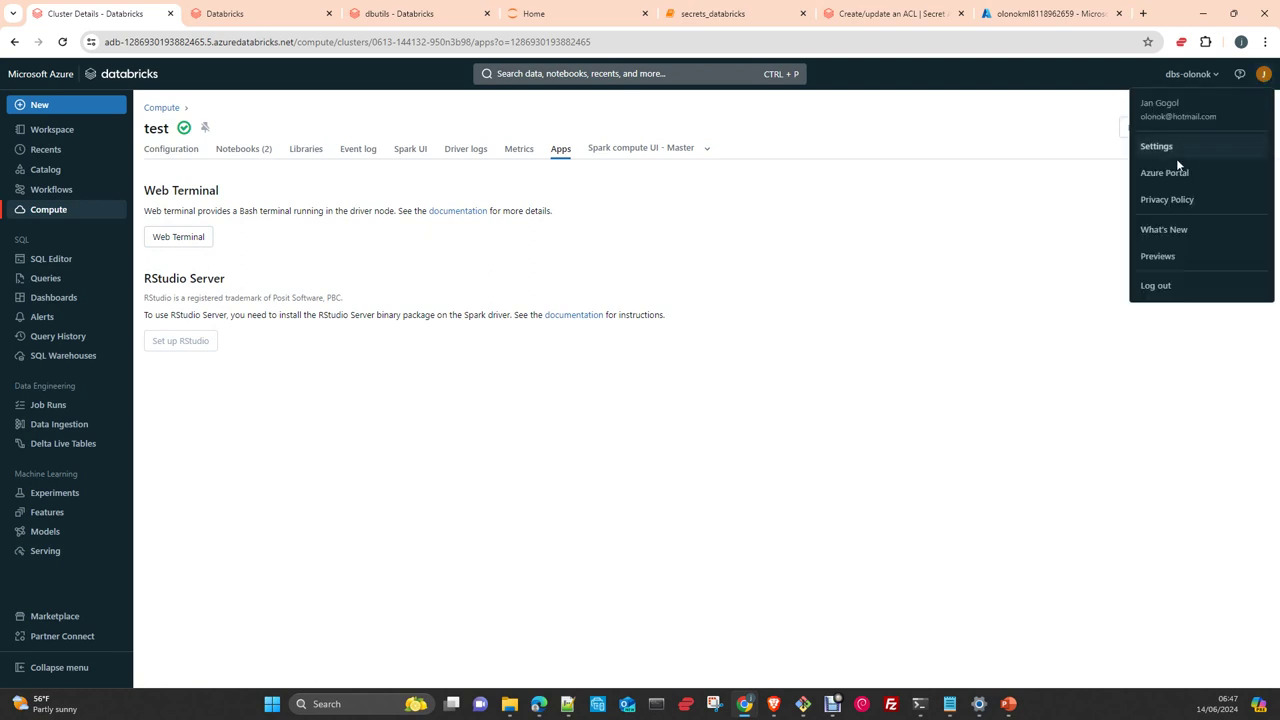
left_click(250, 14)
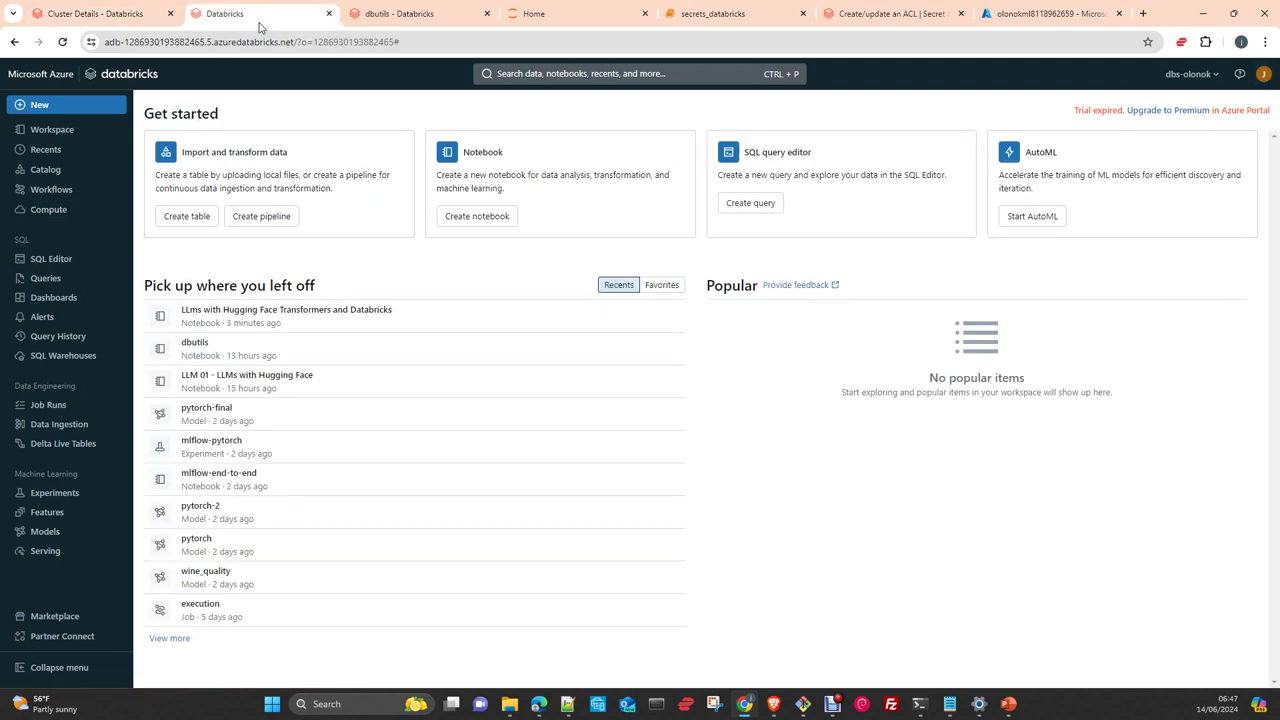
Turn the Web terminal setting On in workspace Compute settings and return to the cluster's Apps
left_click(1263, 74)
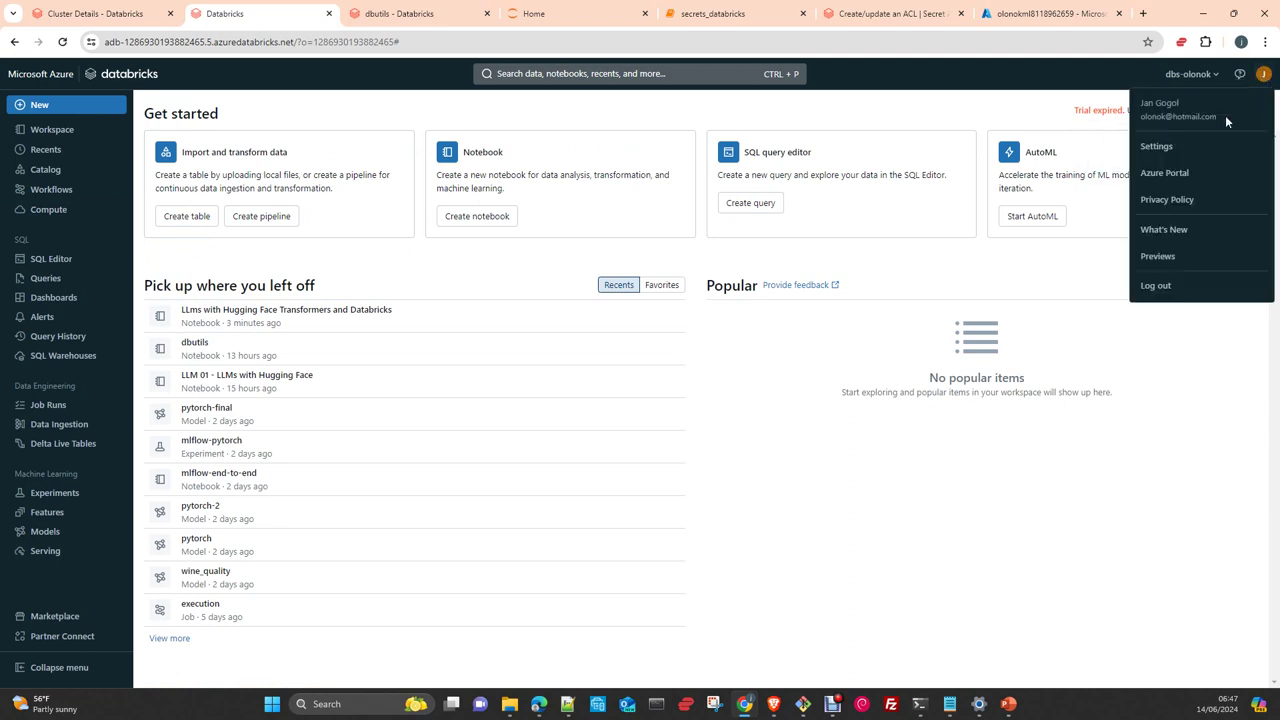
left_click(1176, 150)
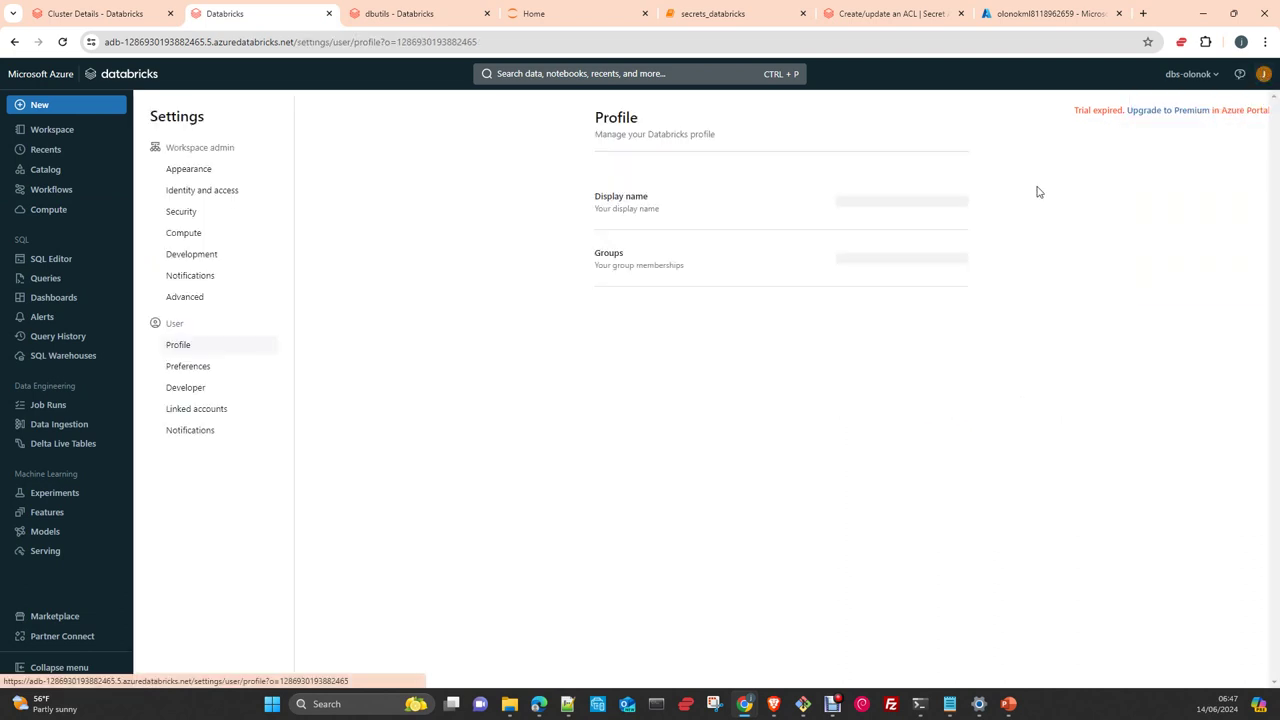
left_click(194, 234)
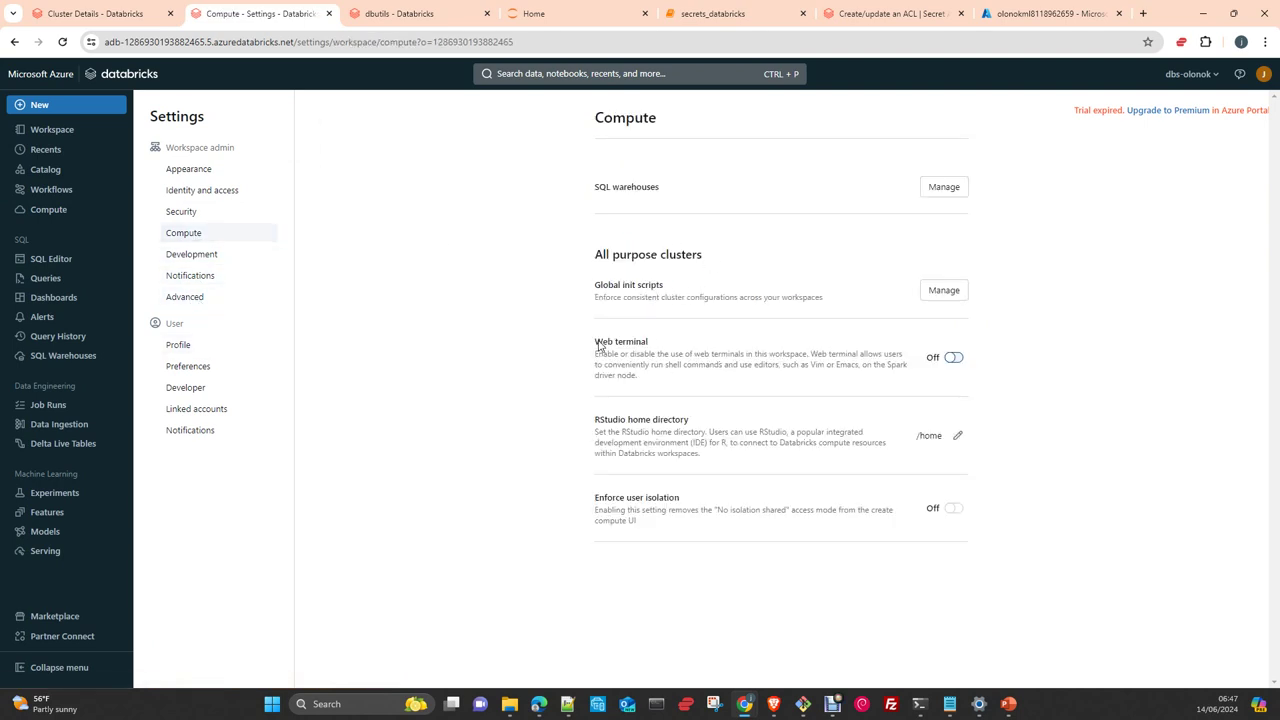
left_click_drag(597, 343, 650, 343)
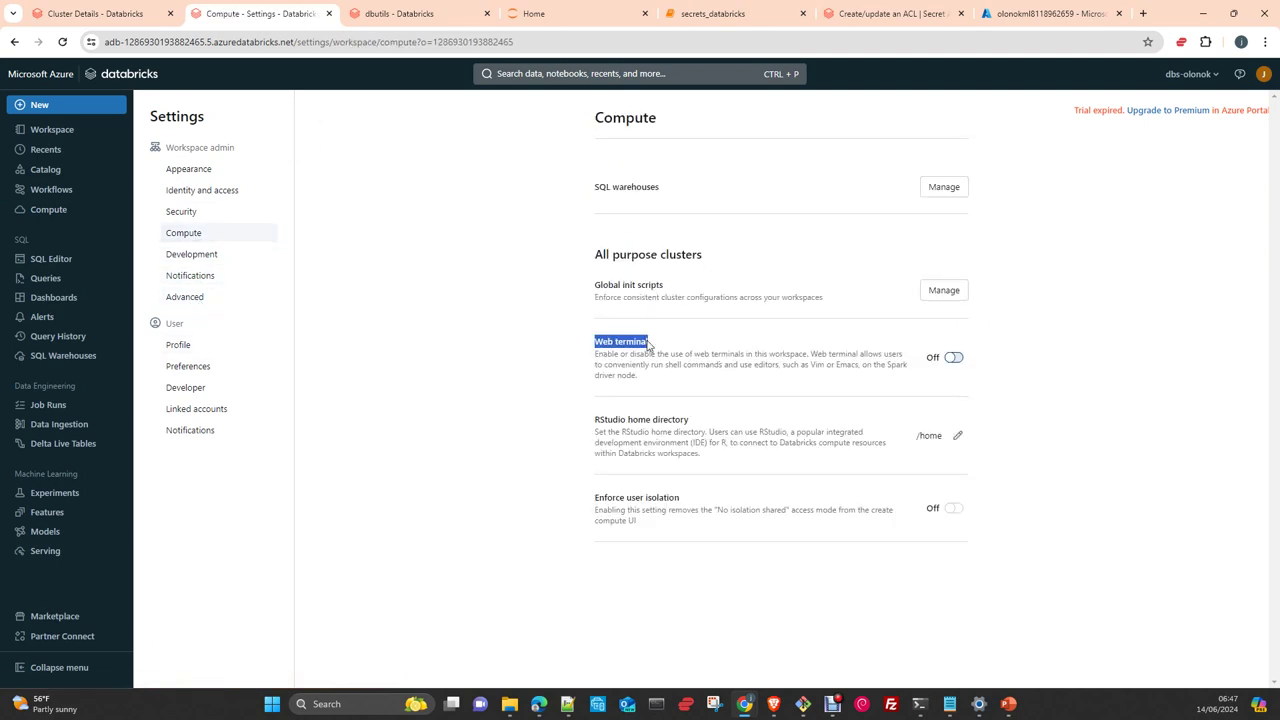
left_click(955, 359)
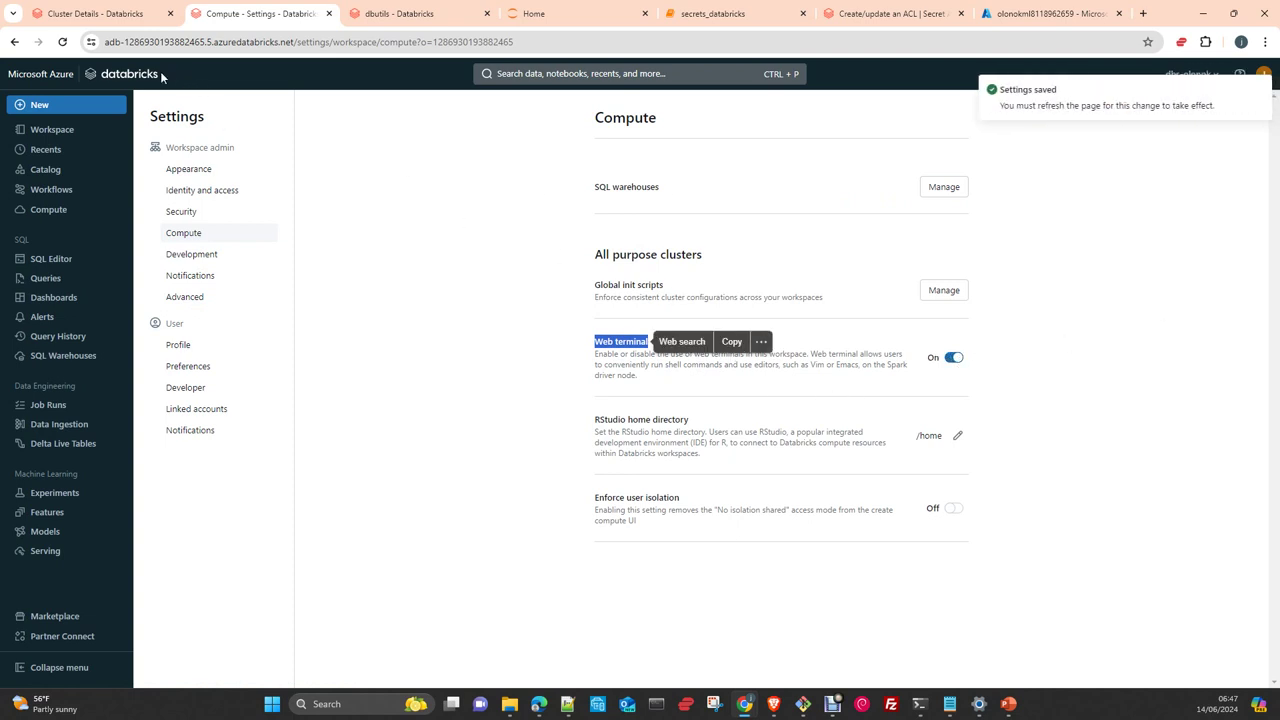
left_click(100, 13)
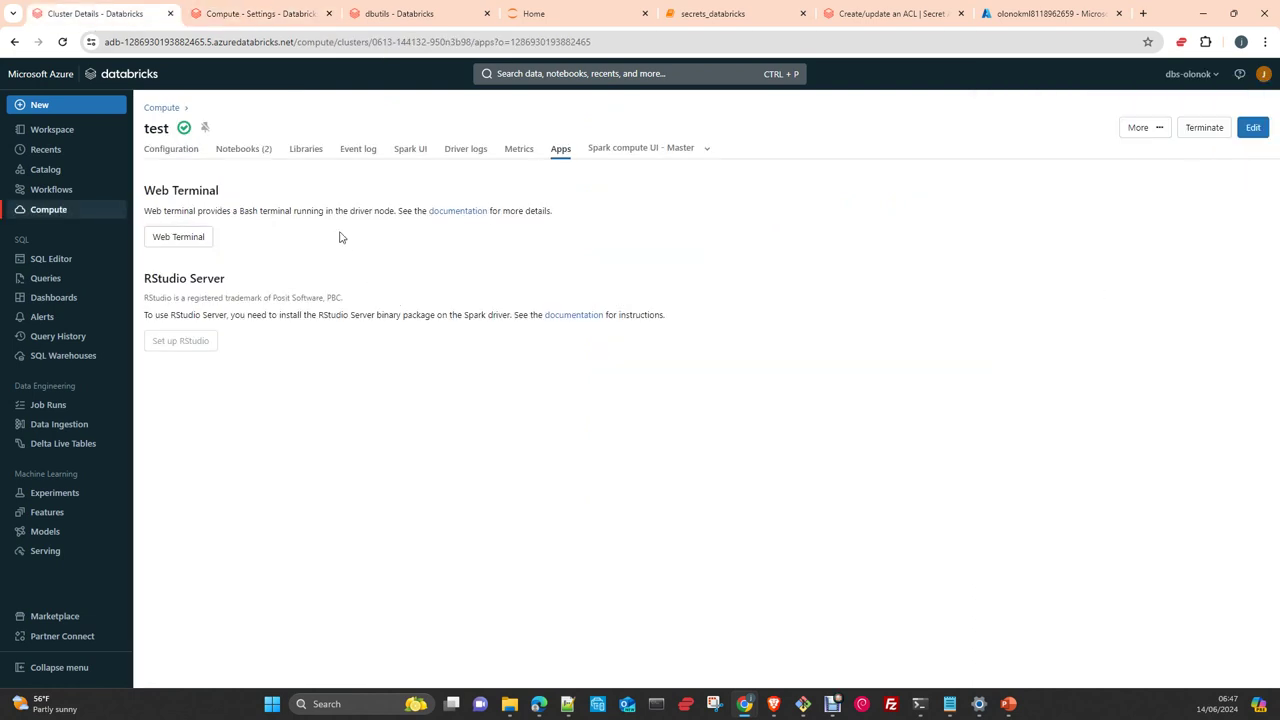
left_click(176, 238)
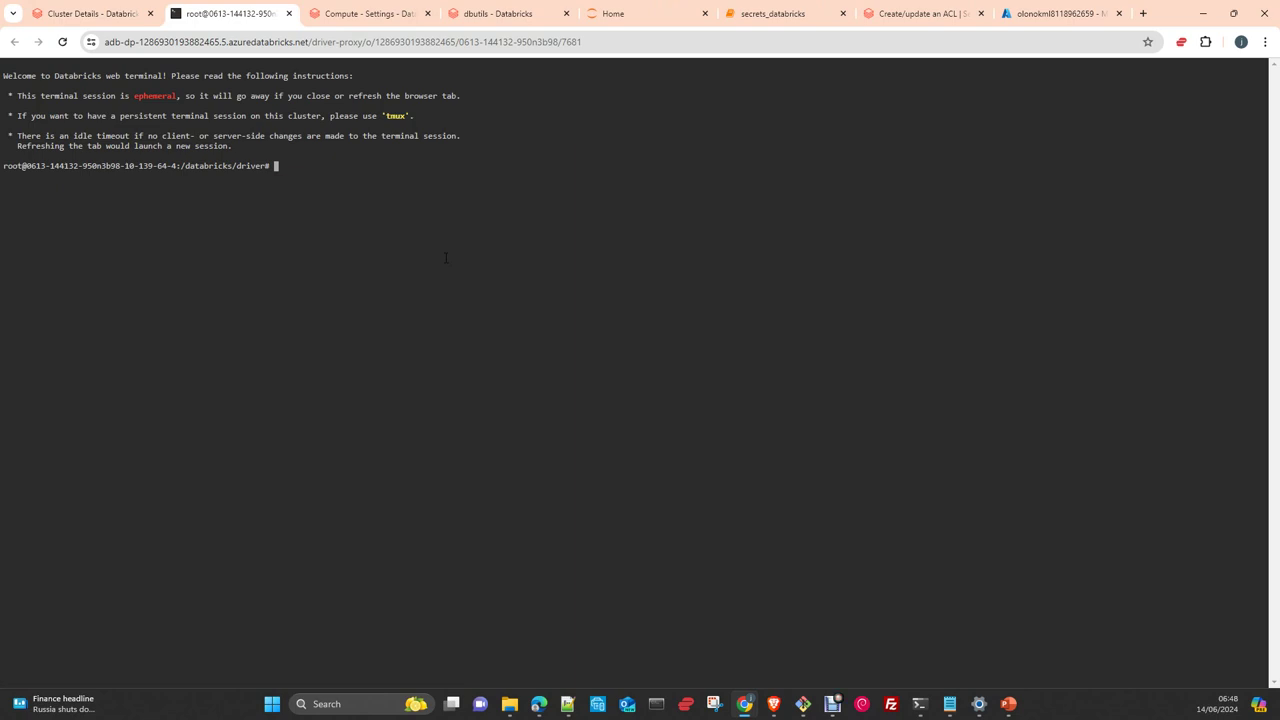
type("databricks")
key("Return")
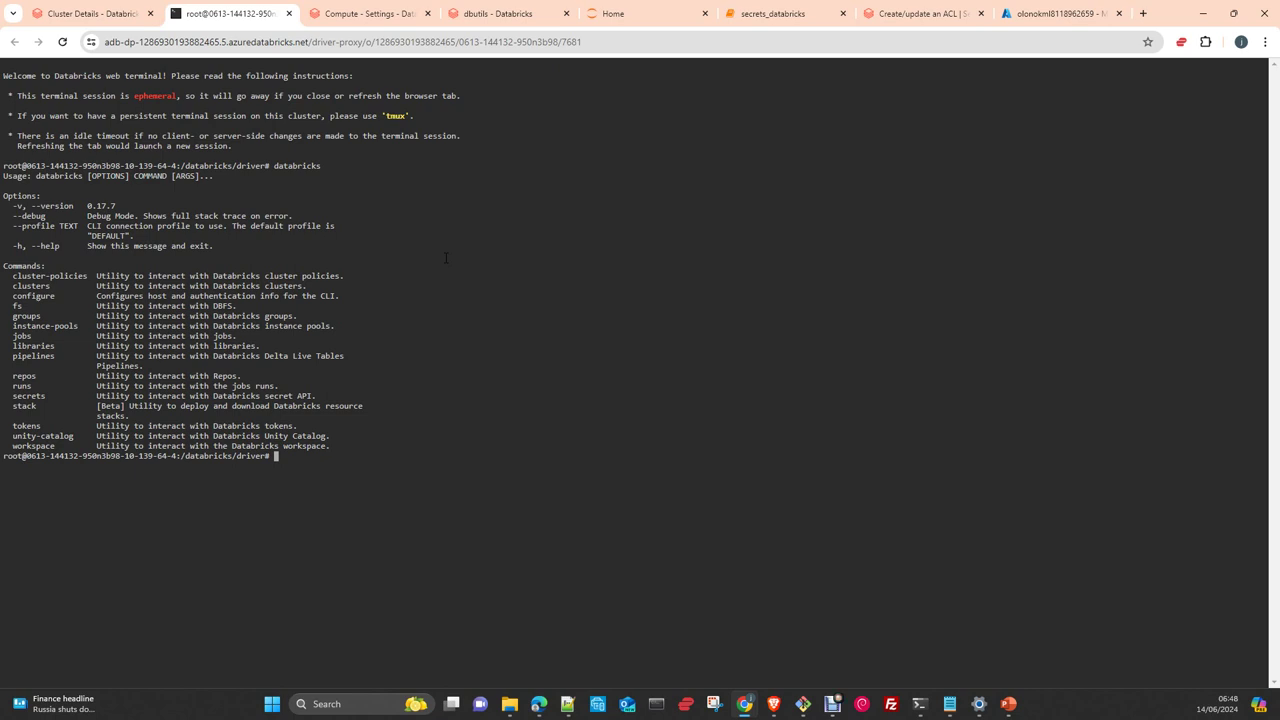
left_click(289, 14)
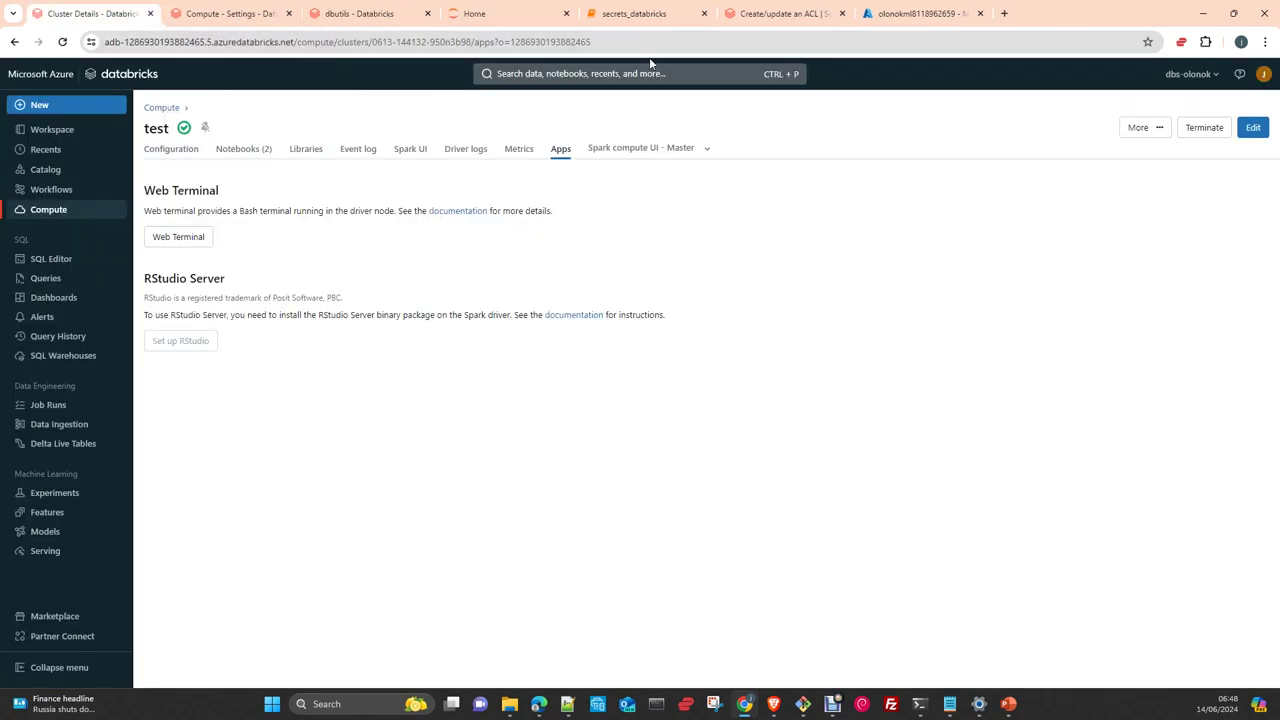
Rerun 'databricks secrets list-scopes' to confirm test-scope-test2 with its Azure Key Vault backend
left_click(768, 15)
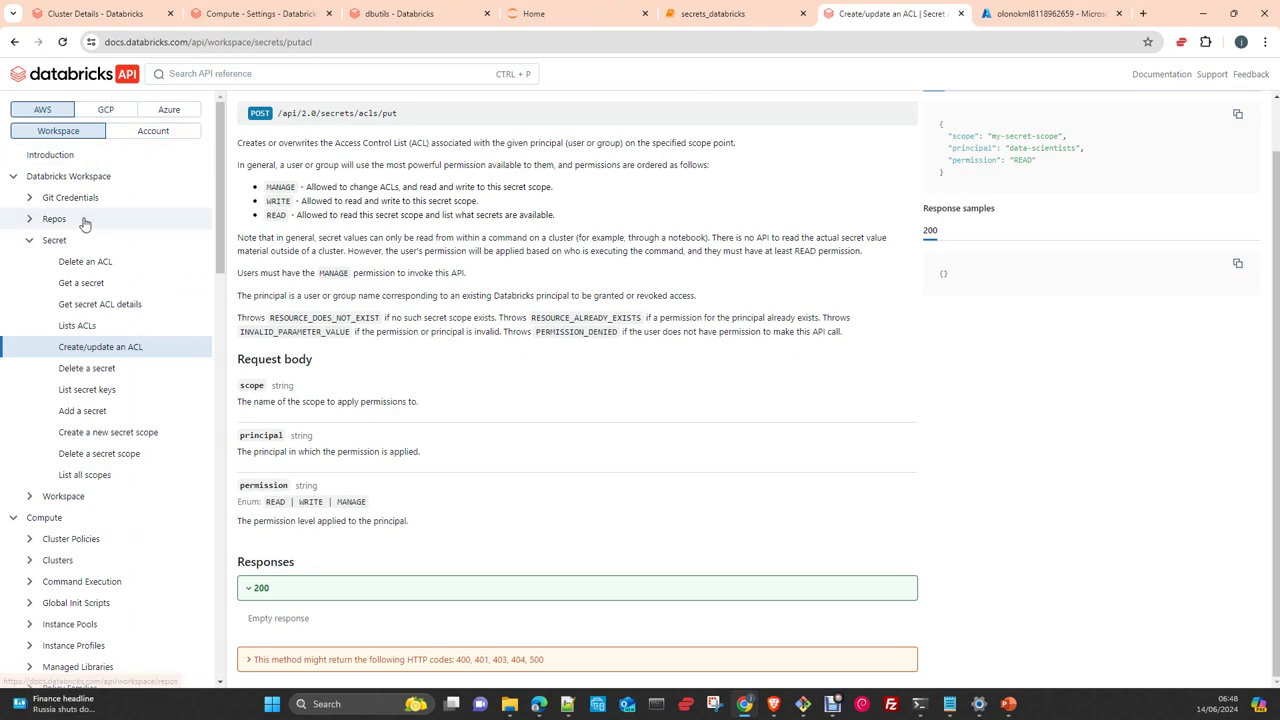
left_click_drag(0, 215, 735, 190)
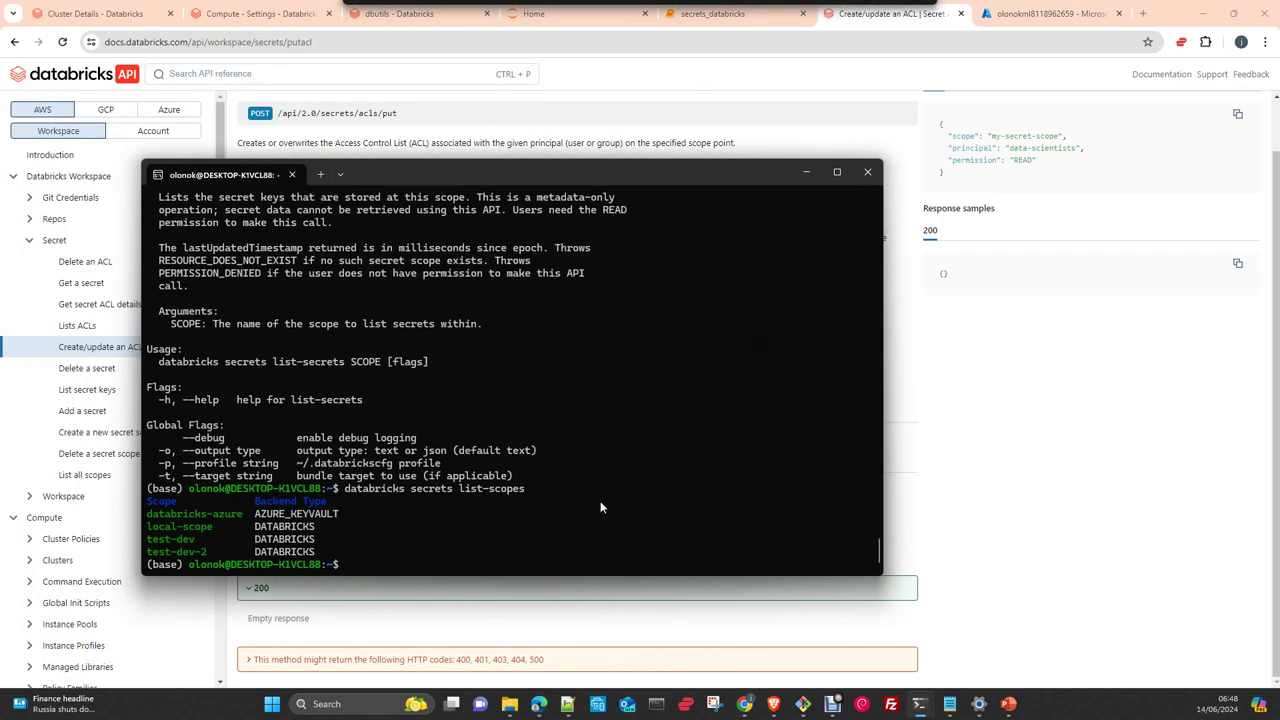
left_click_drag(632, 527, 635, 512)
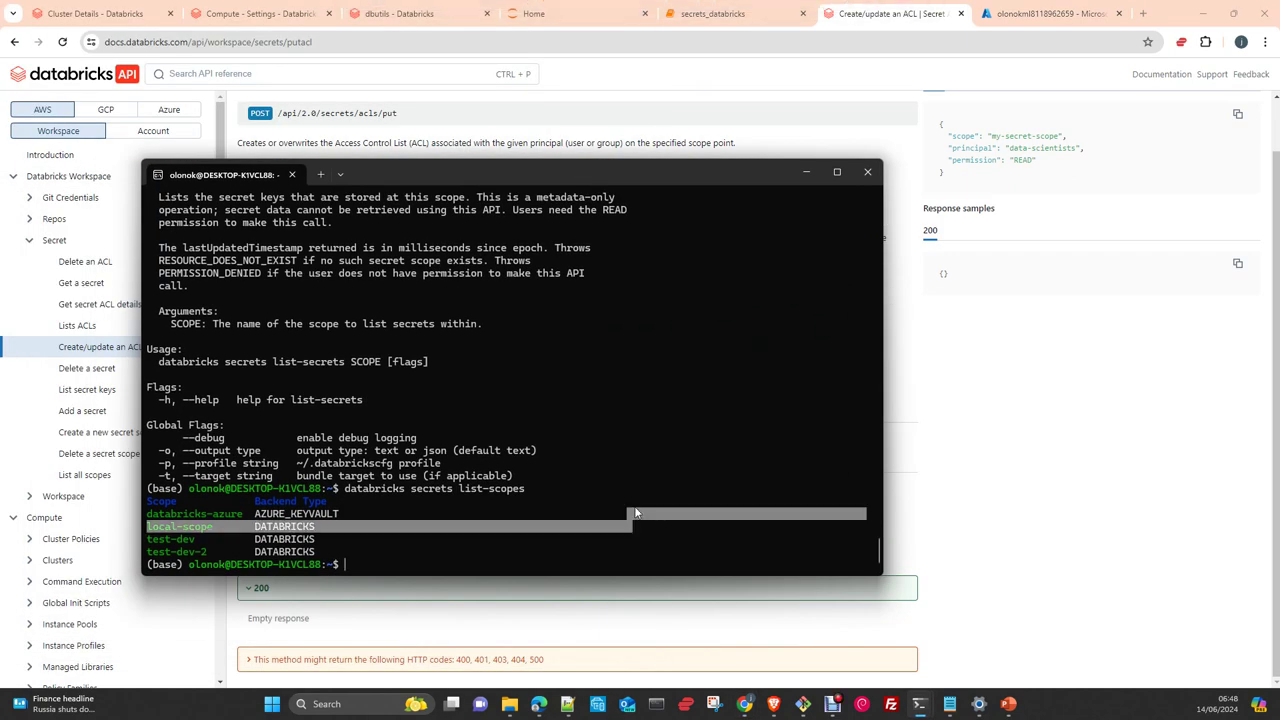
left_click(552, 362)
key("Up")
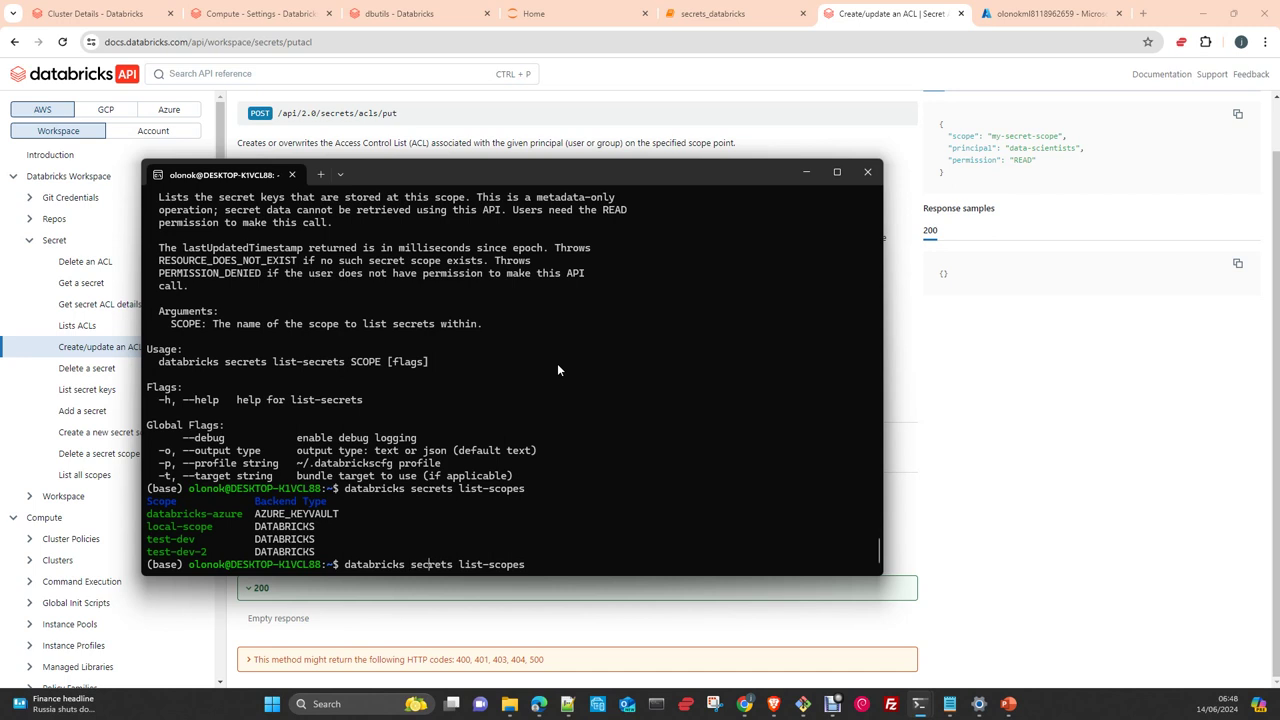
key("Return")
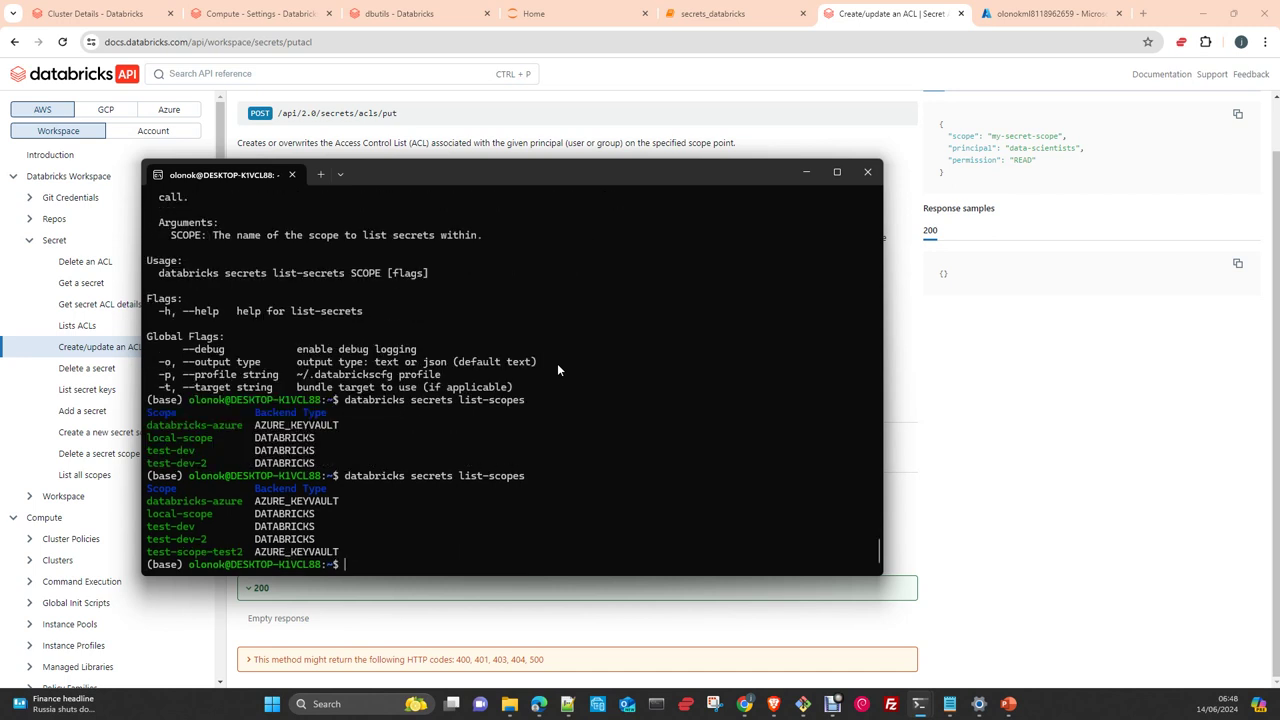
Run 'databricks secrets' to print the secrets command group help
key("Up")
key("BackSpace")
key("BackSpace")
key("BackSpace")
key("BackSpace")
key("BackSpace")
key("BackSpace")
key("BackSpace")
key("BackSpace")
key("BackSpace")
key("BackSpace")
key("BackSpace")
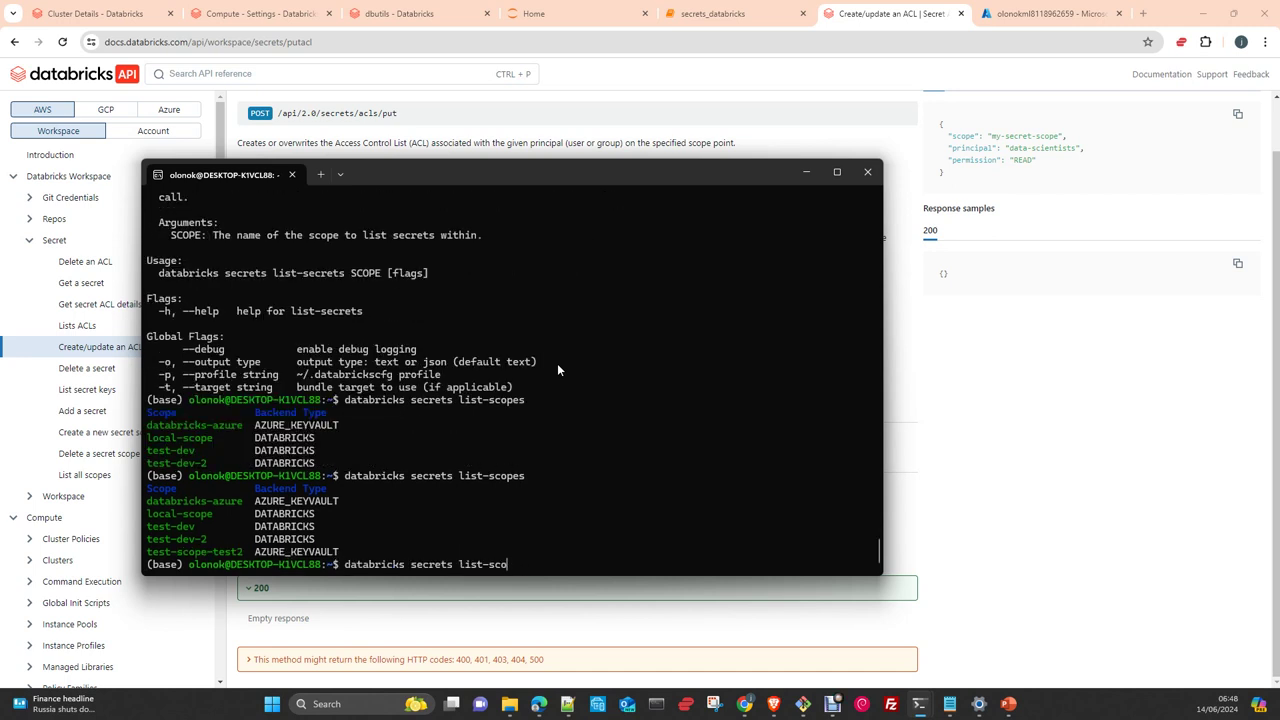
key("Return")
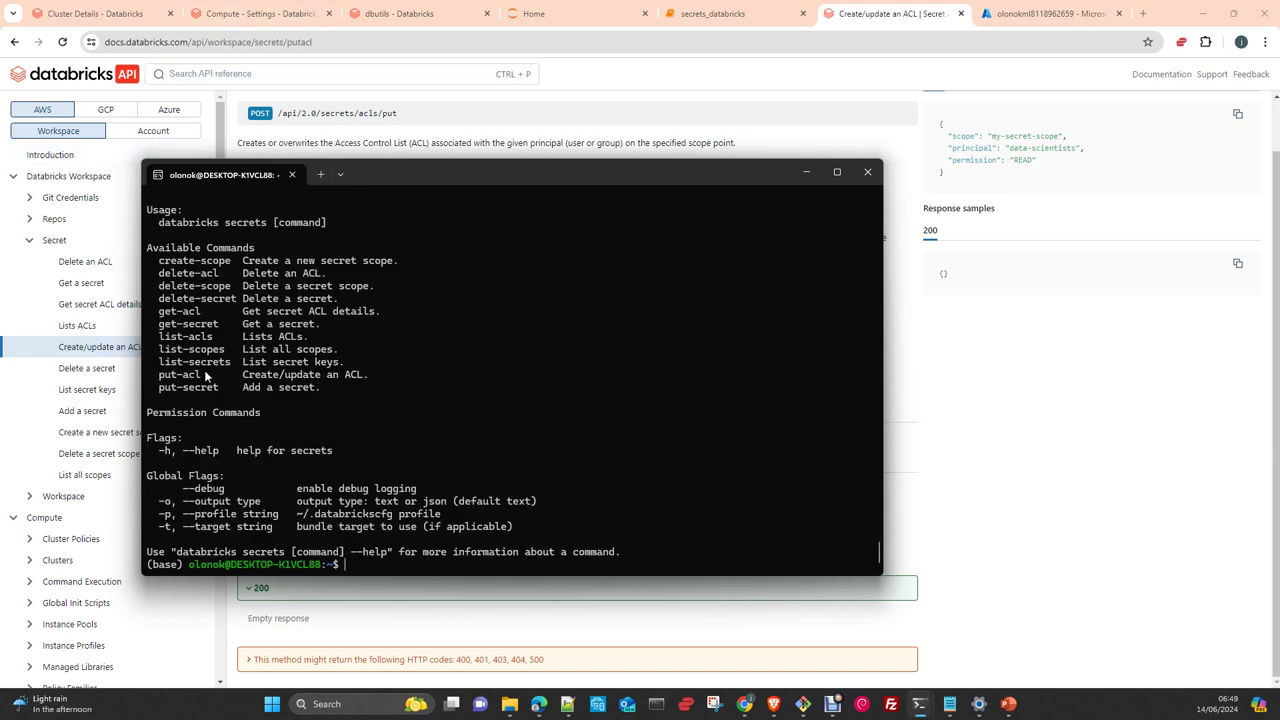
scroll(390, 375, "up", 2)
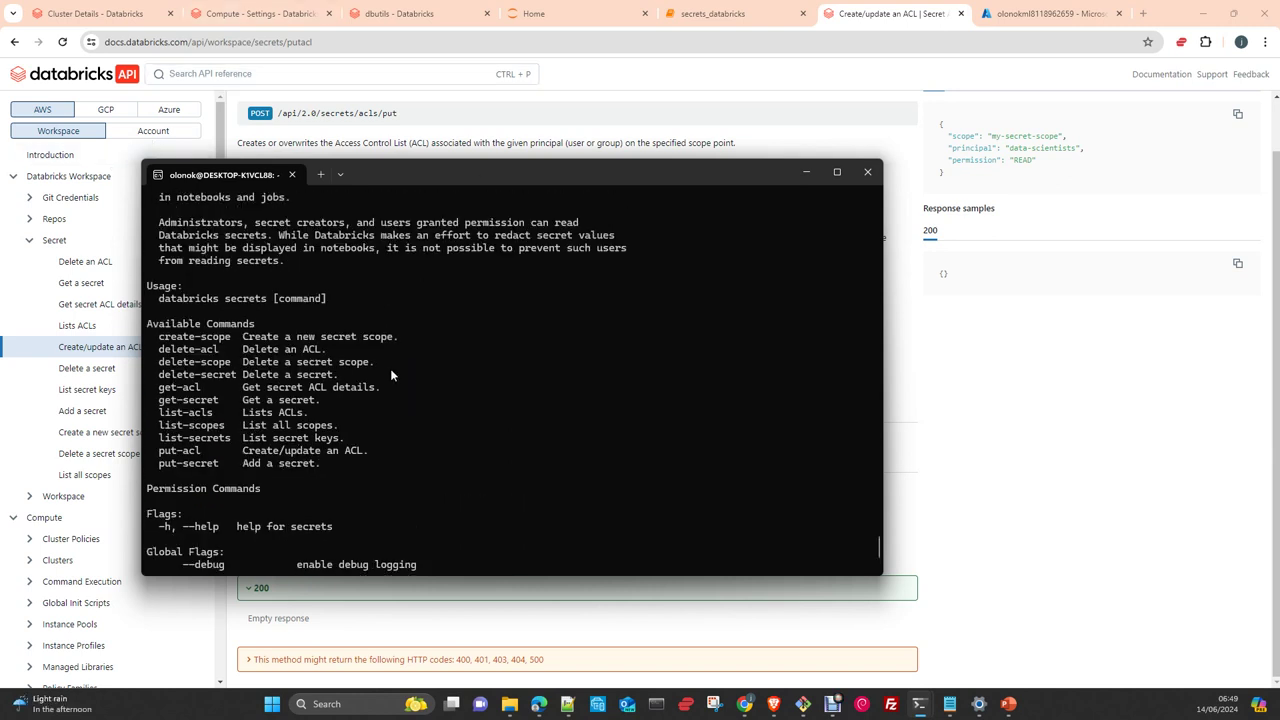
scroll(390, 375, "down", 2)
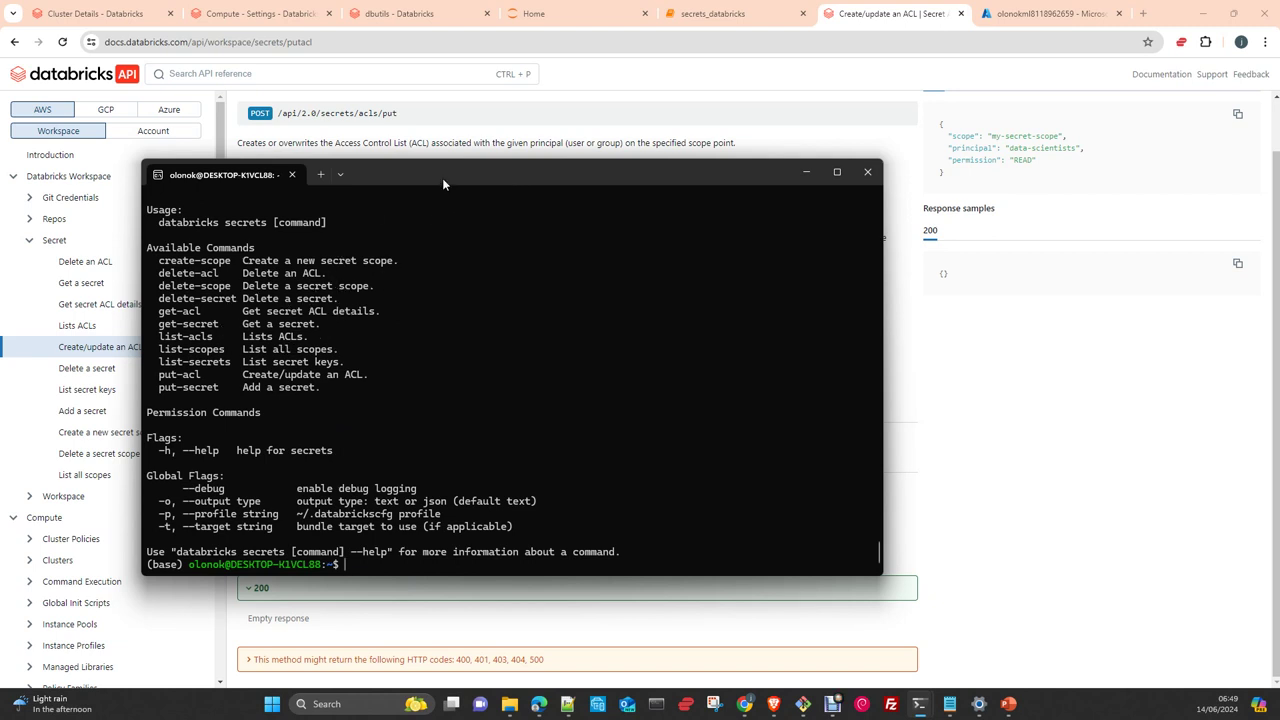
Minimize the terminal window to reveal the Create/update an ACL docs page
key("super+Down")
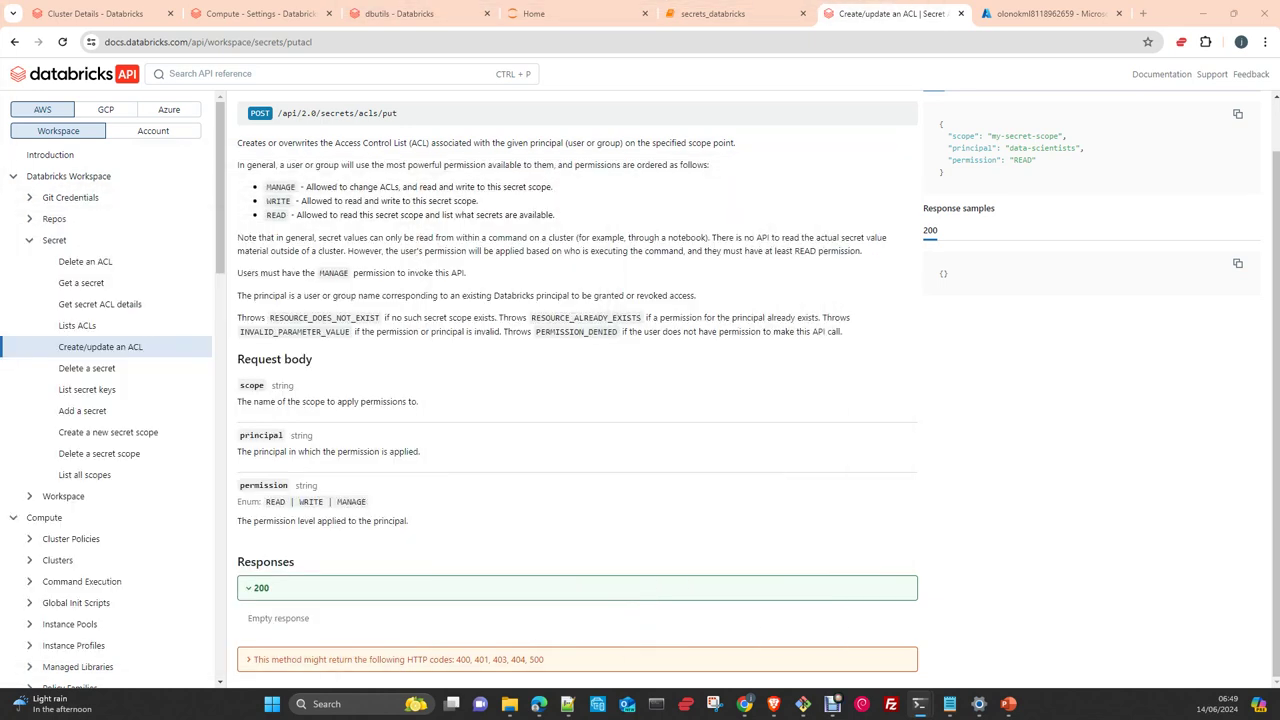
key("super+Up")
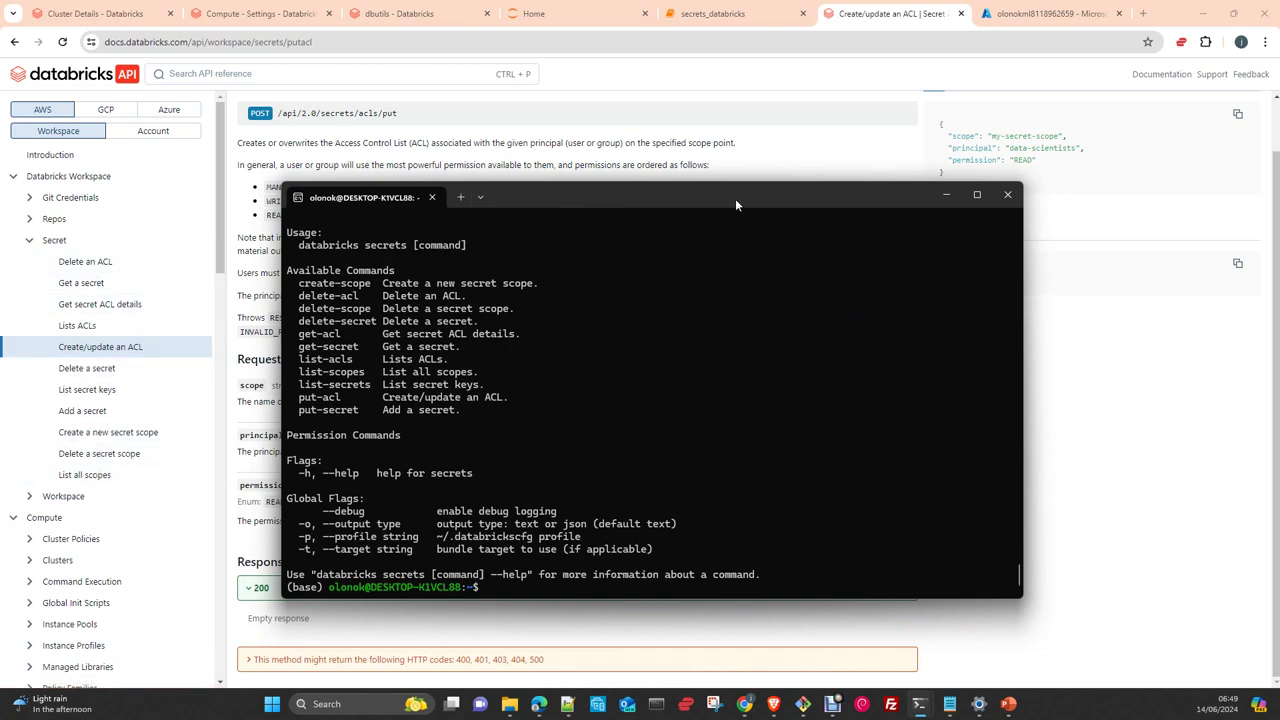
left_click_drag(735, 198, 630, 220)
key("super+Down")
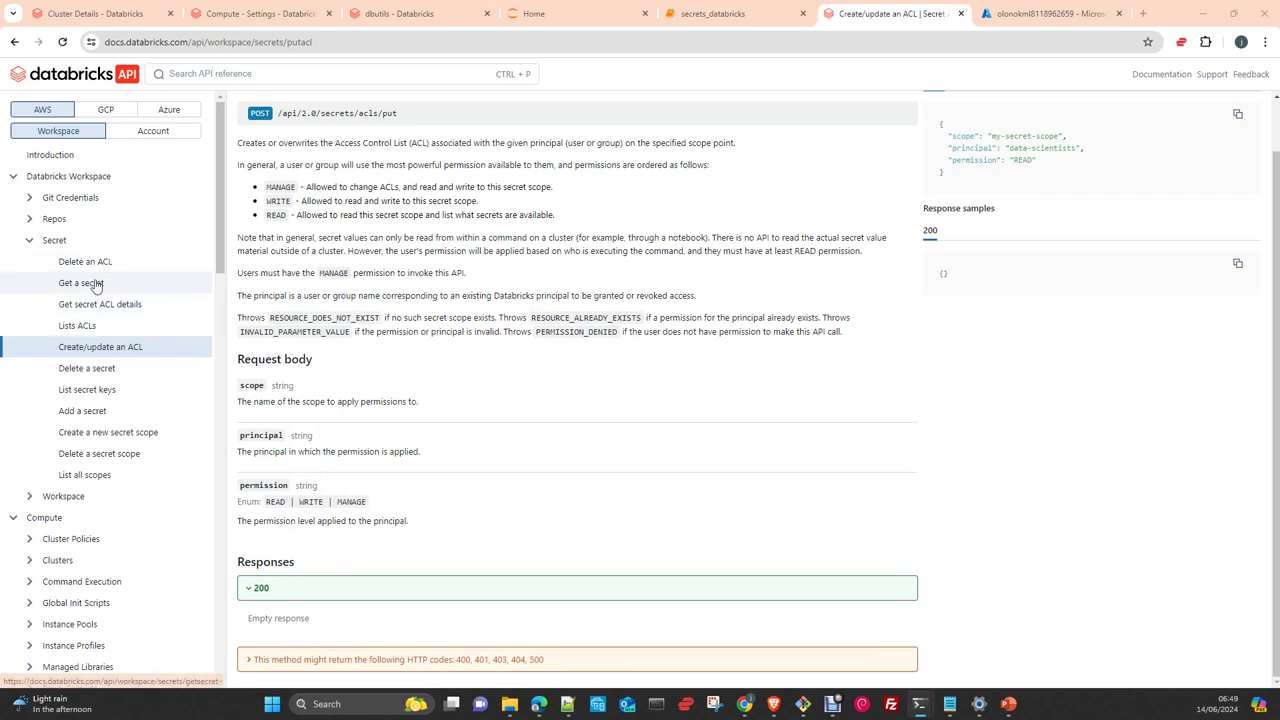
Browse the Secret and Get a secret references to reach Add a secret (POST /api/2.0/secrets/put)
left_click(89, 245)
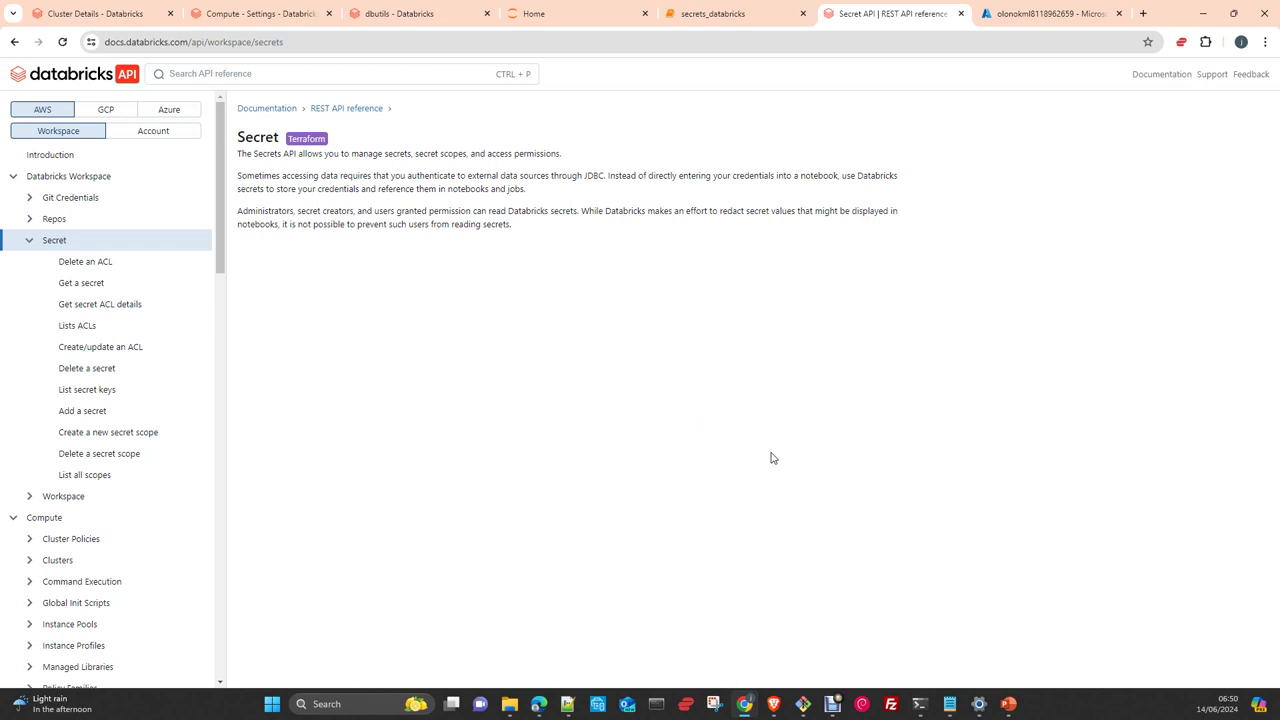
left_click(96, 288)
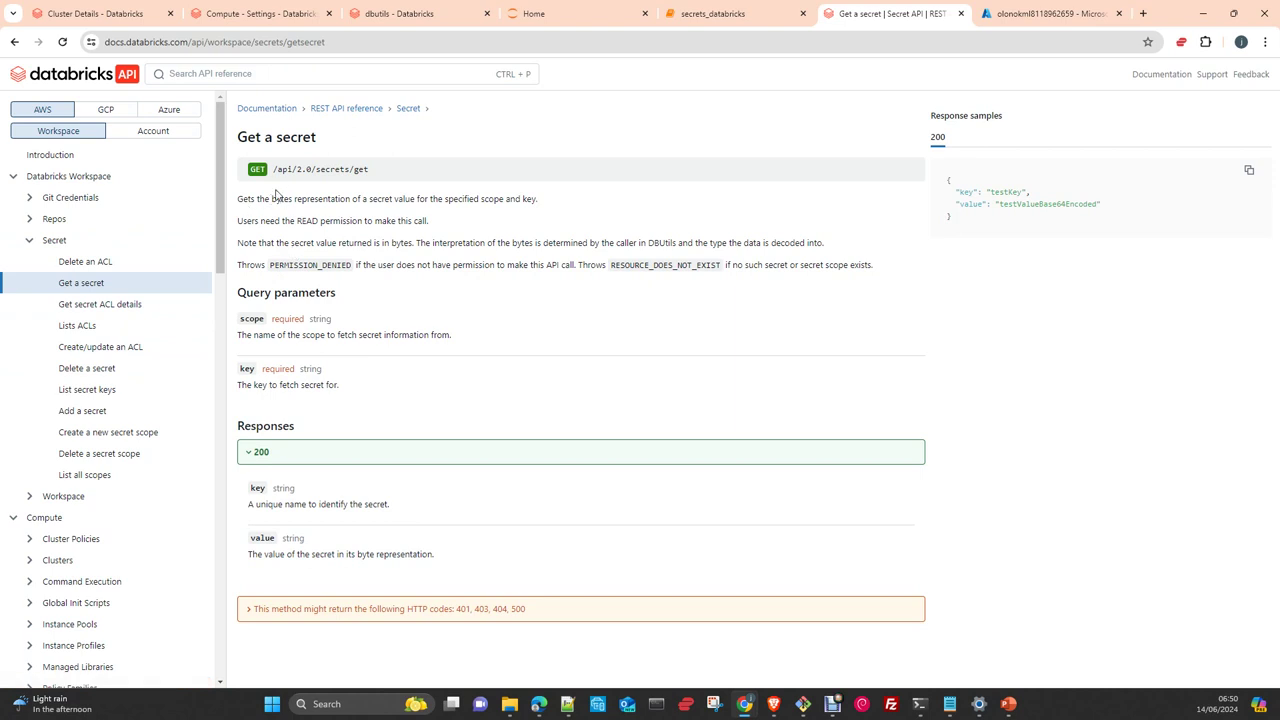
left_click(100, 411)
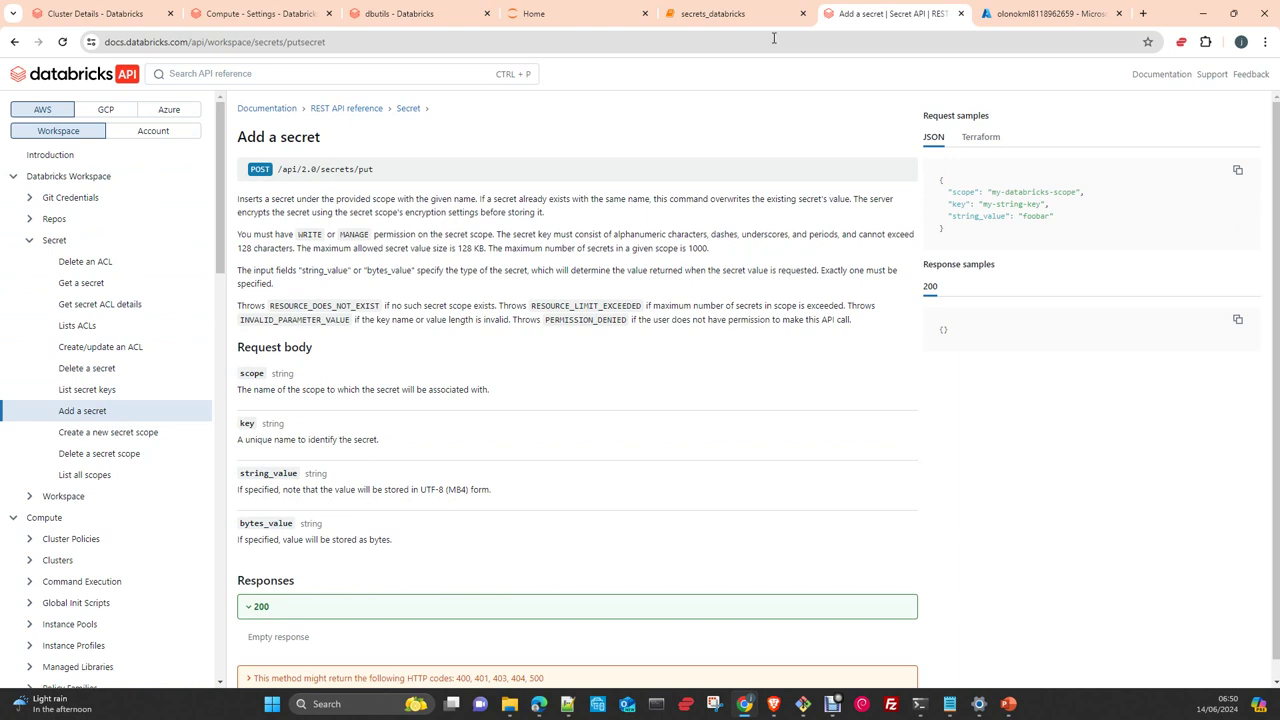
left_click(728, 22)
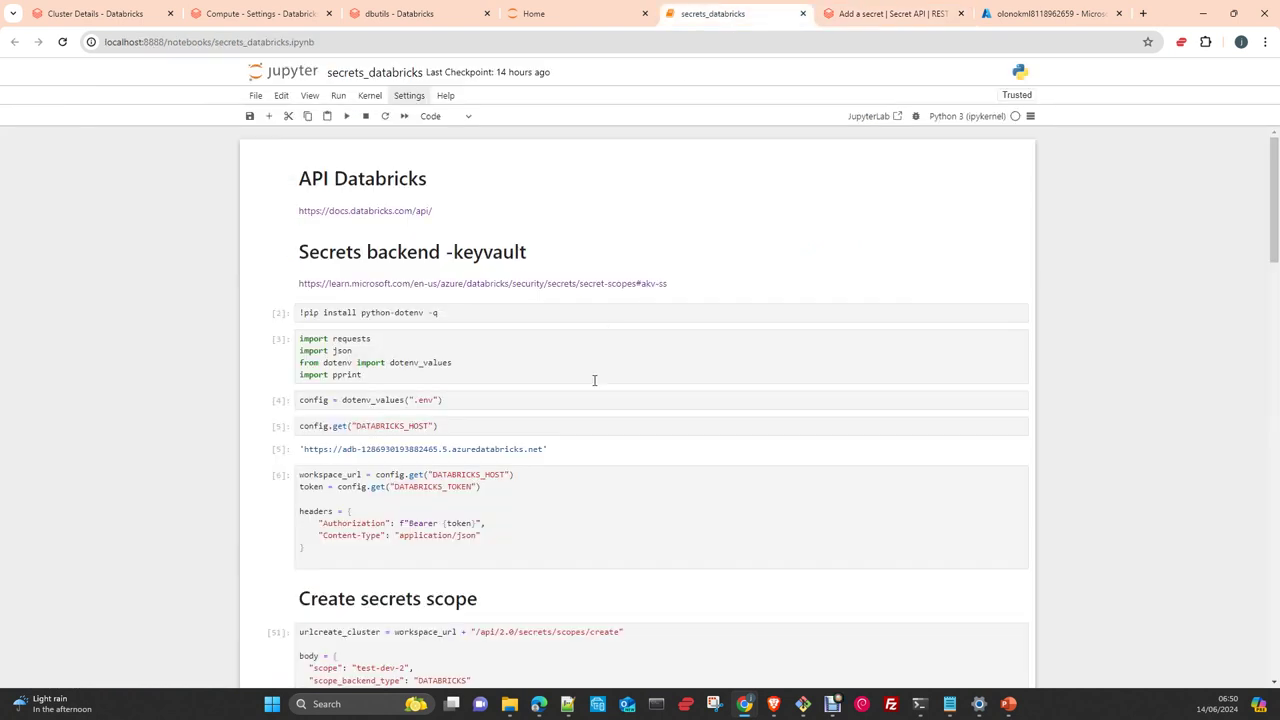
scroll(594, 380, "down", 2)
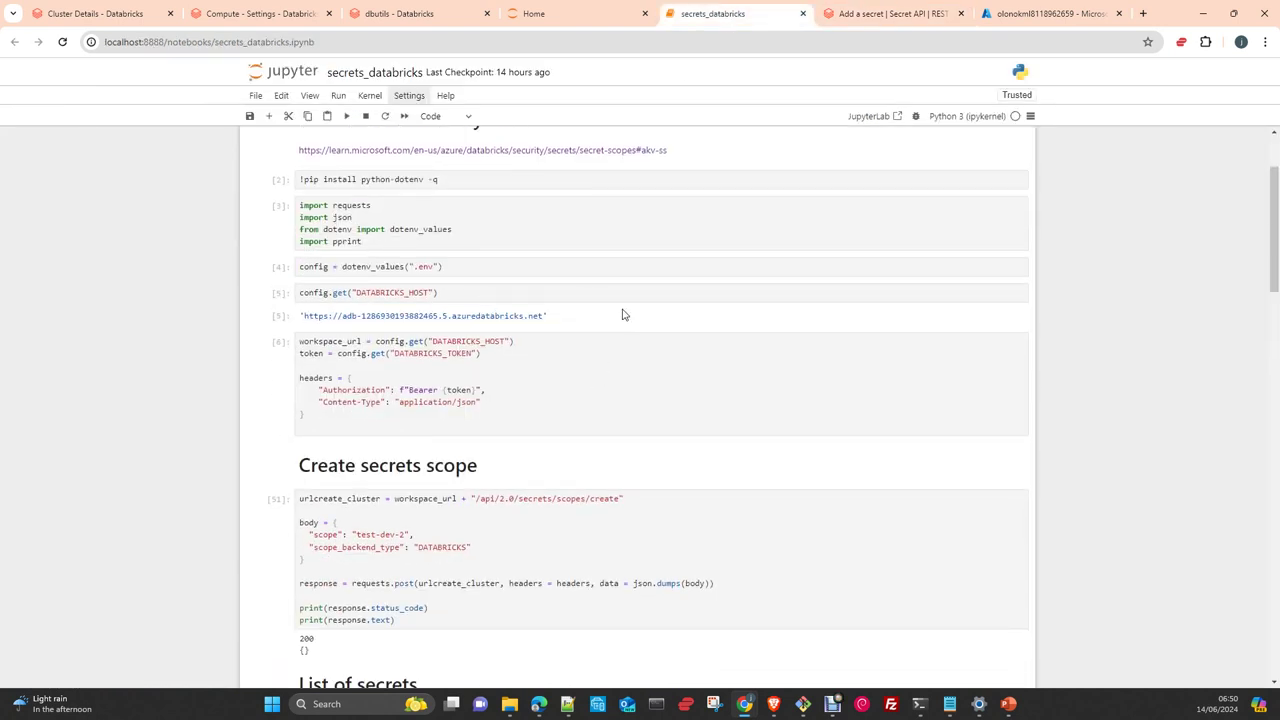
double_click(381, 294)
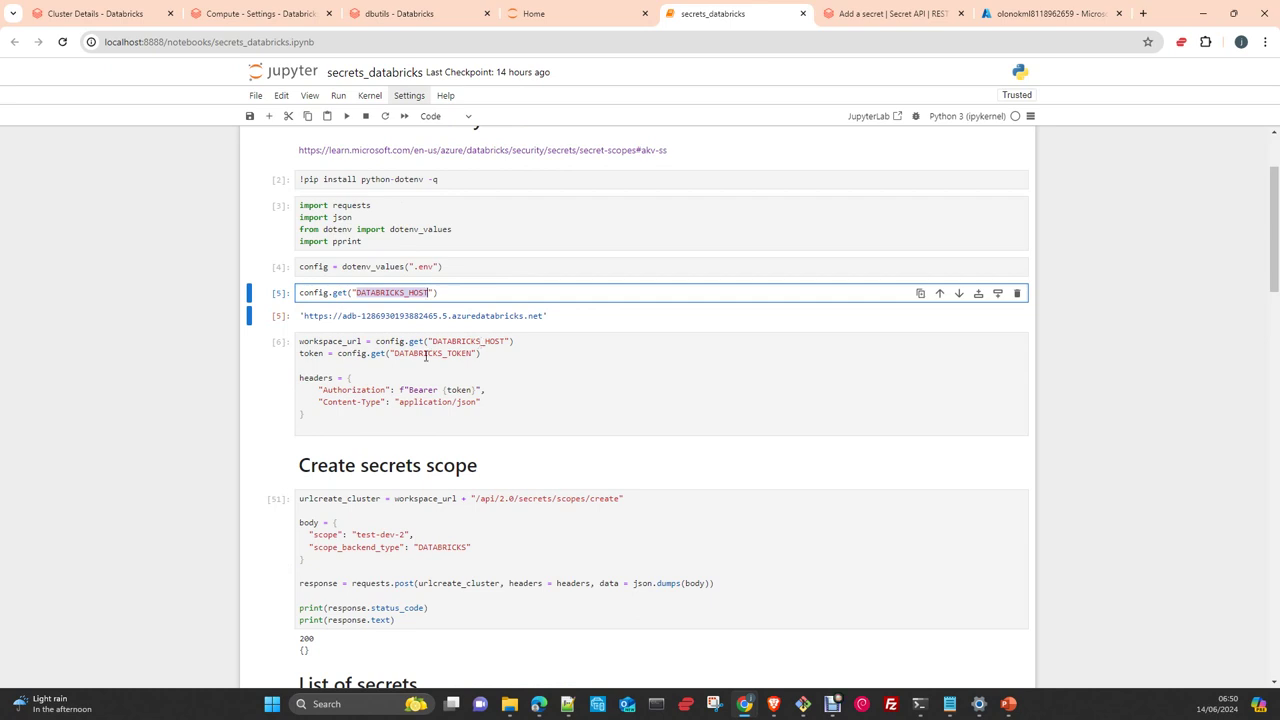
scroll(450, 350, "down", 2)
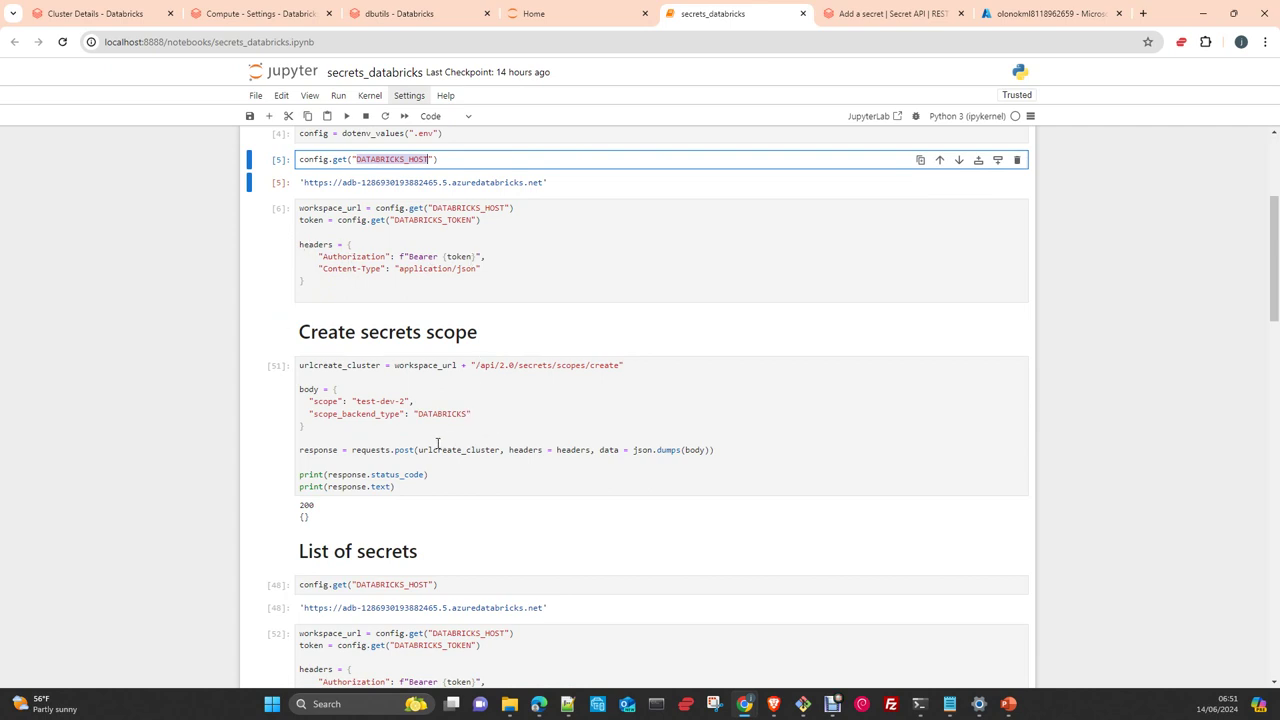
scroll(560, 406, "down", 1)
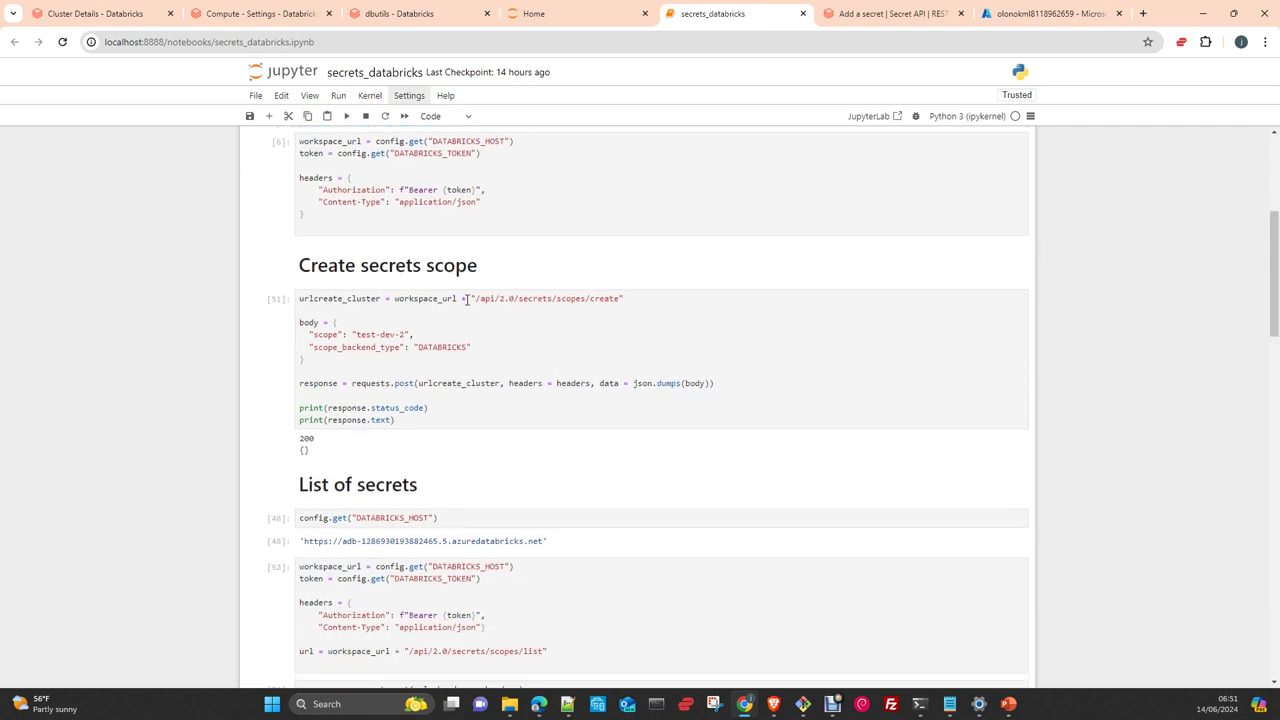
scroll(439, 332, "up", 1)
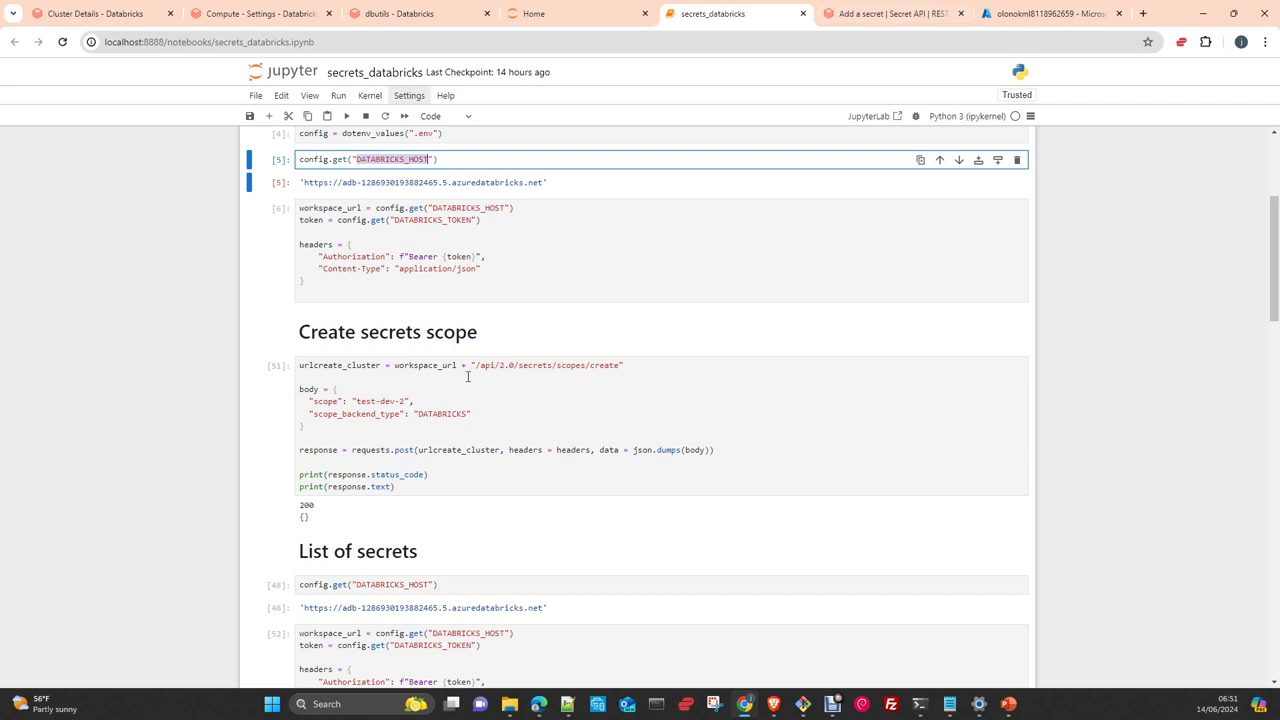
scroll(463, 430, "down", 1)
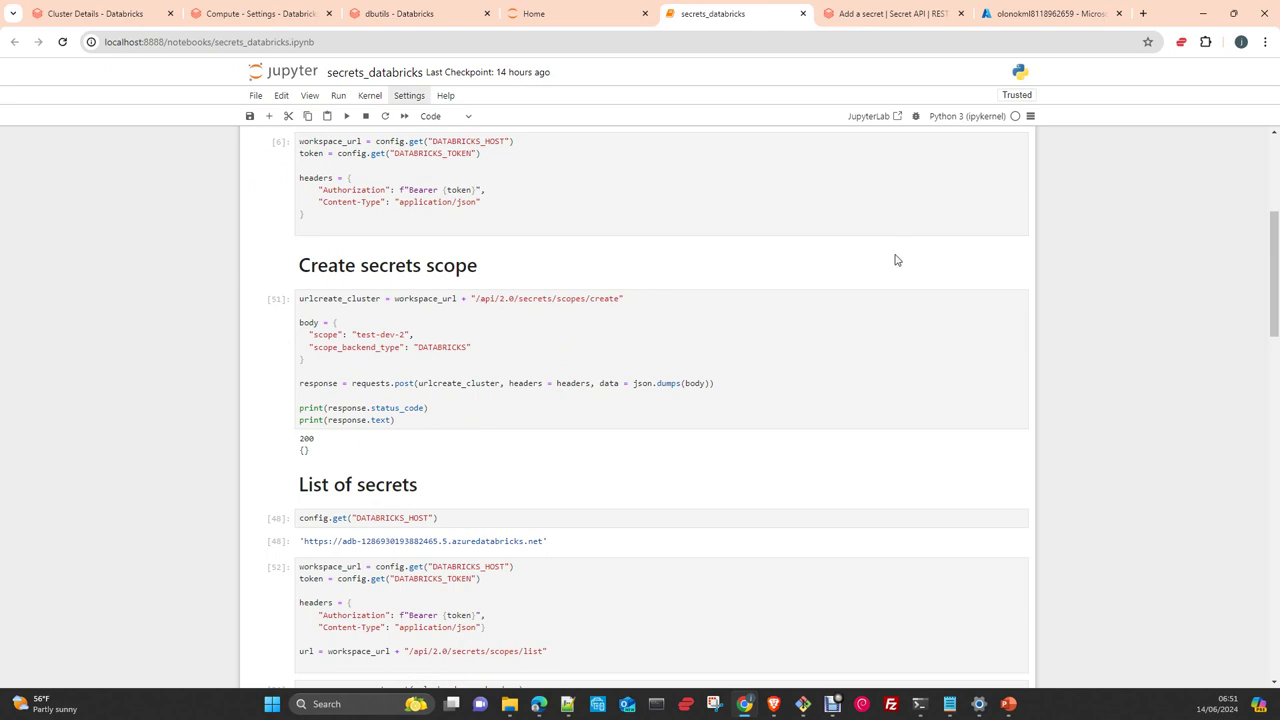
left_click(869, 15)
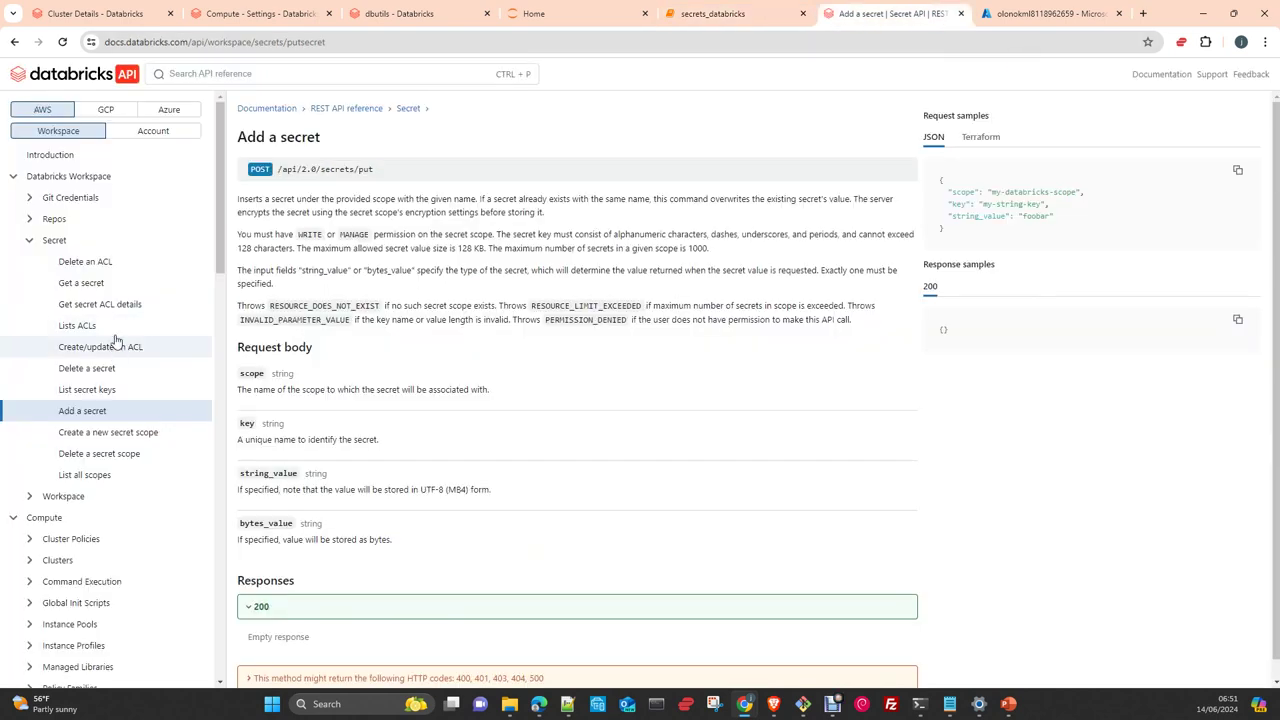
Select the /api/2.0/secrets/scopes/create path, then return to the notebook's Create secrets scope cell
left_click(113, 437)
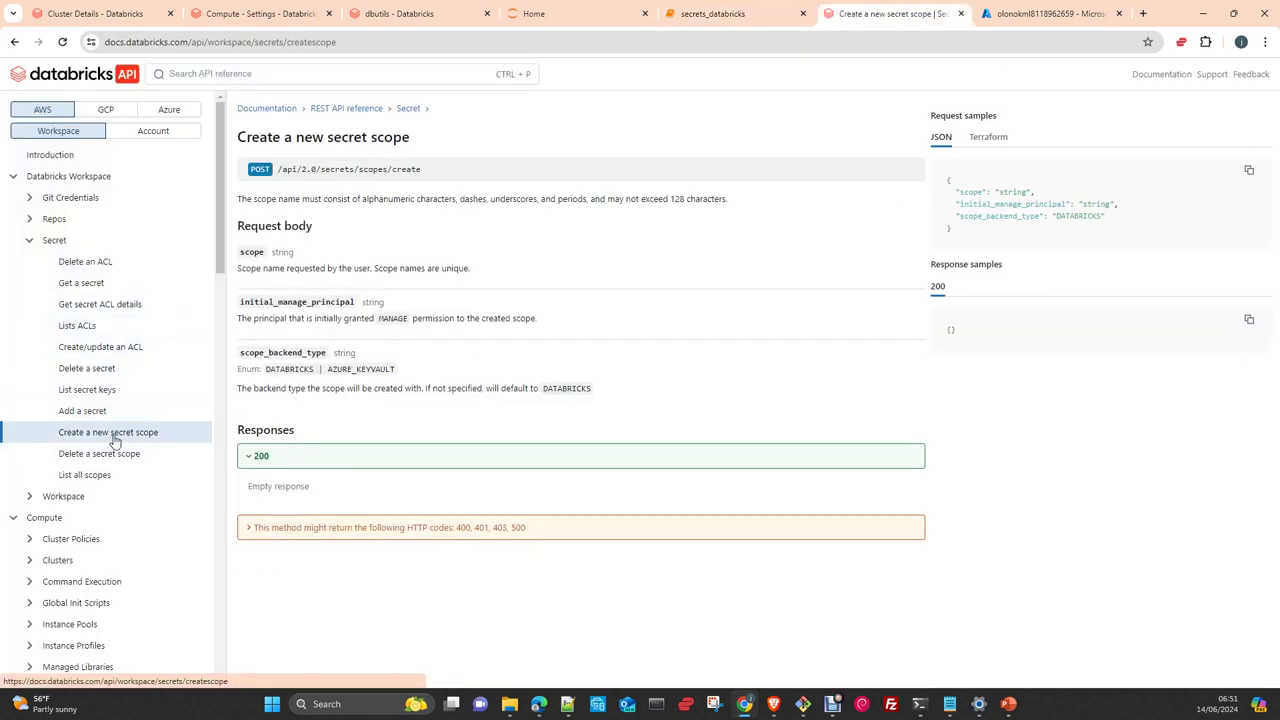
left_click_drag(278, 168, 434, 179)
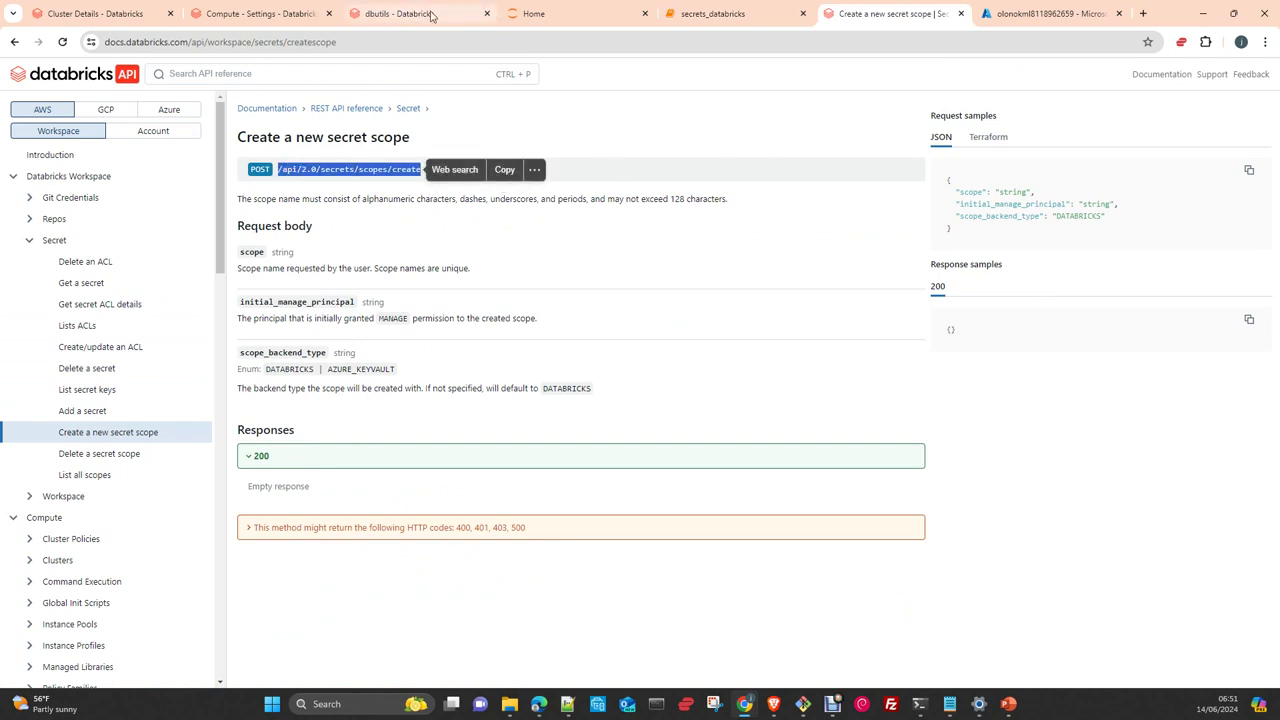
left_click(703, 20)
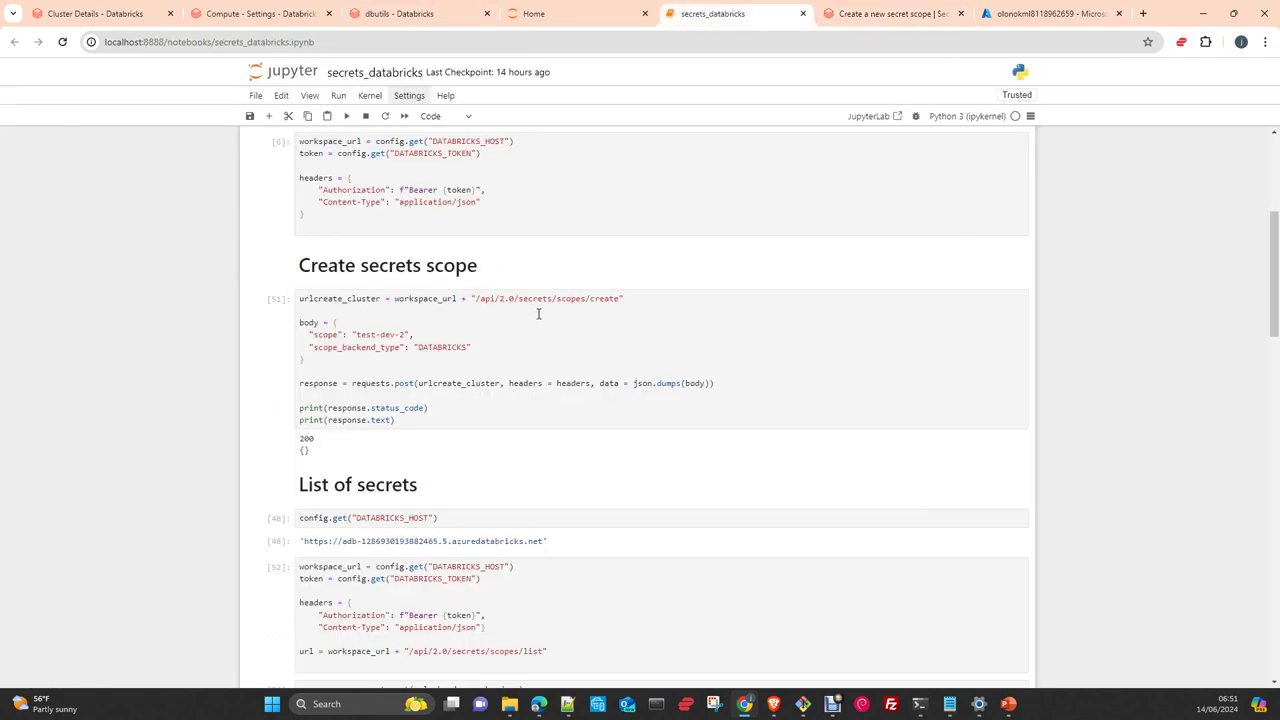
scroll(525, 334, "down", 1)
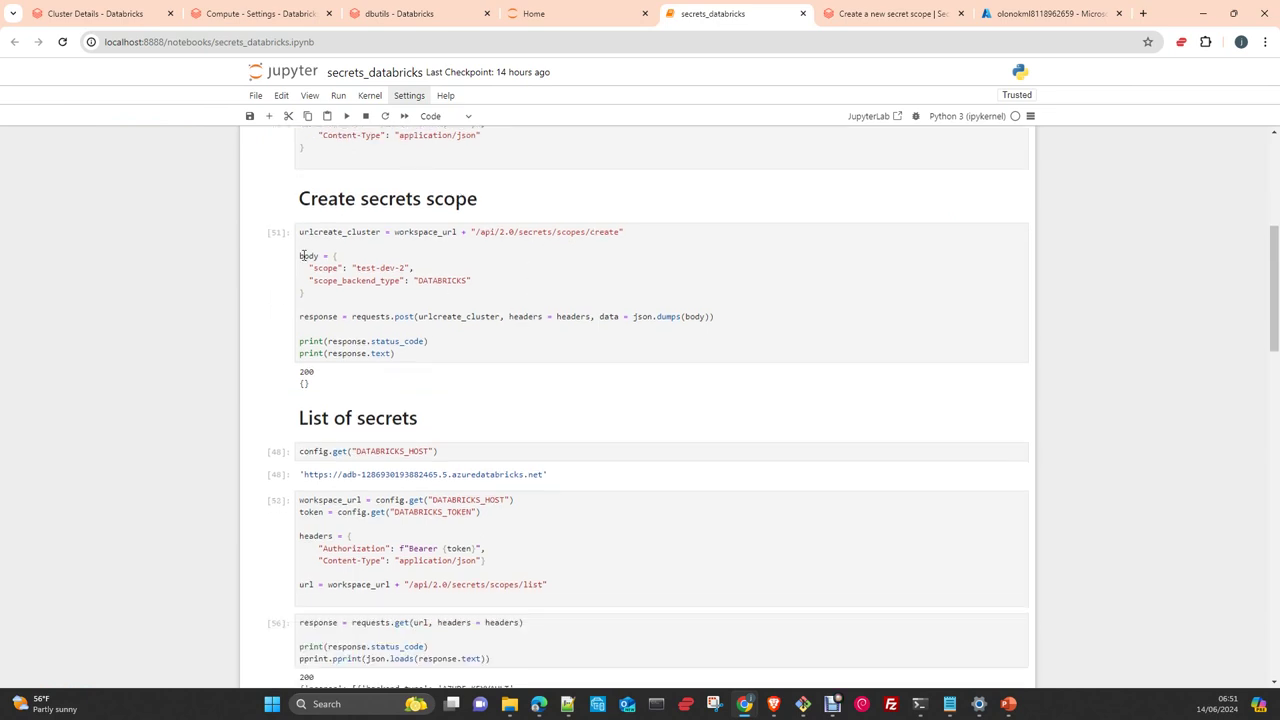
left_click(862, 22)
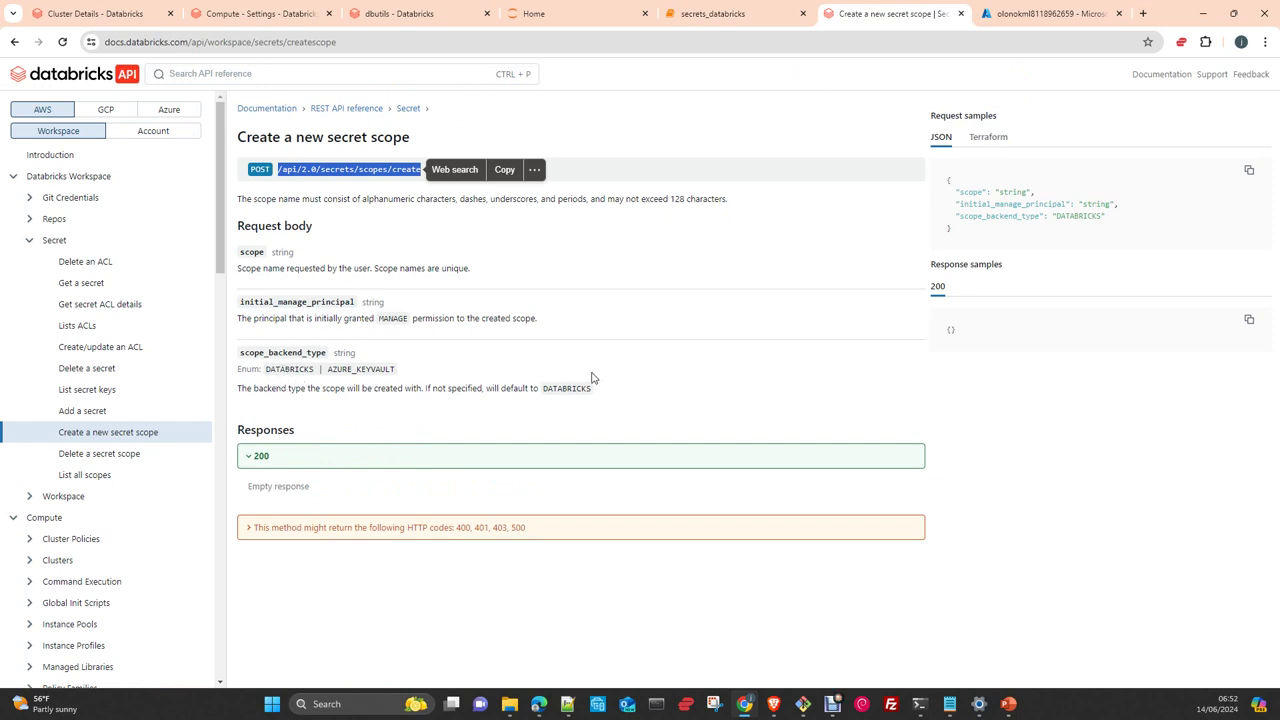
left_click(735, 15)
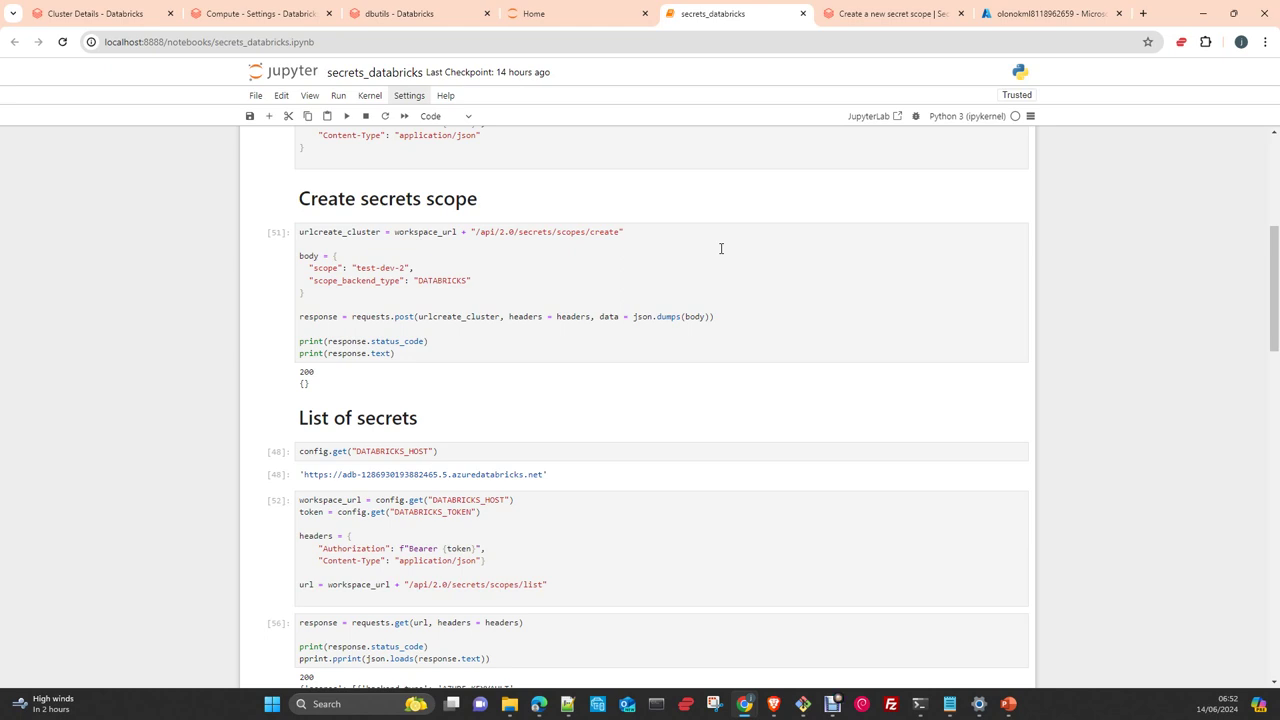
Change the scope name in the Create secrets scope cell from test-dev-2 to test-dev-3 and run it
double_click(329, 268)
double_click(354, 281)
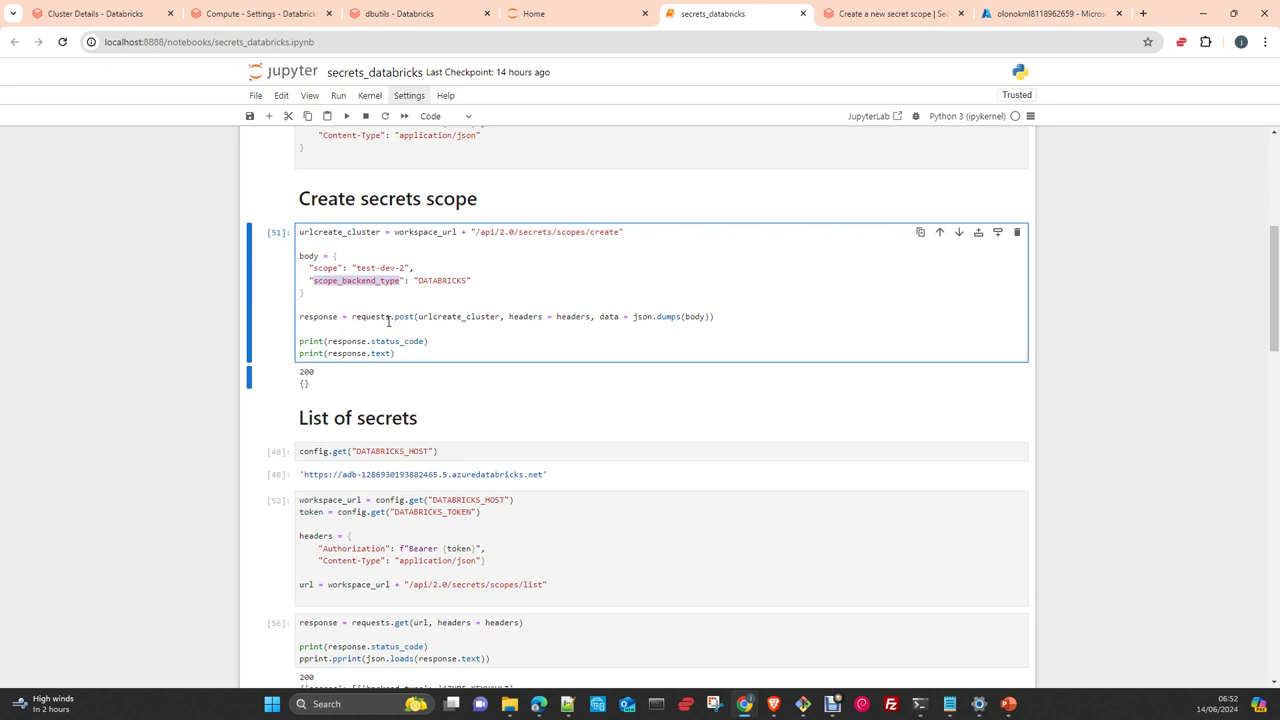
double_click(495, 318)
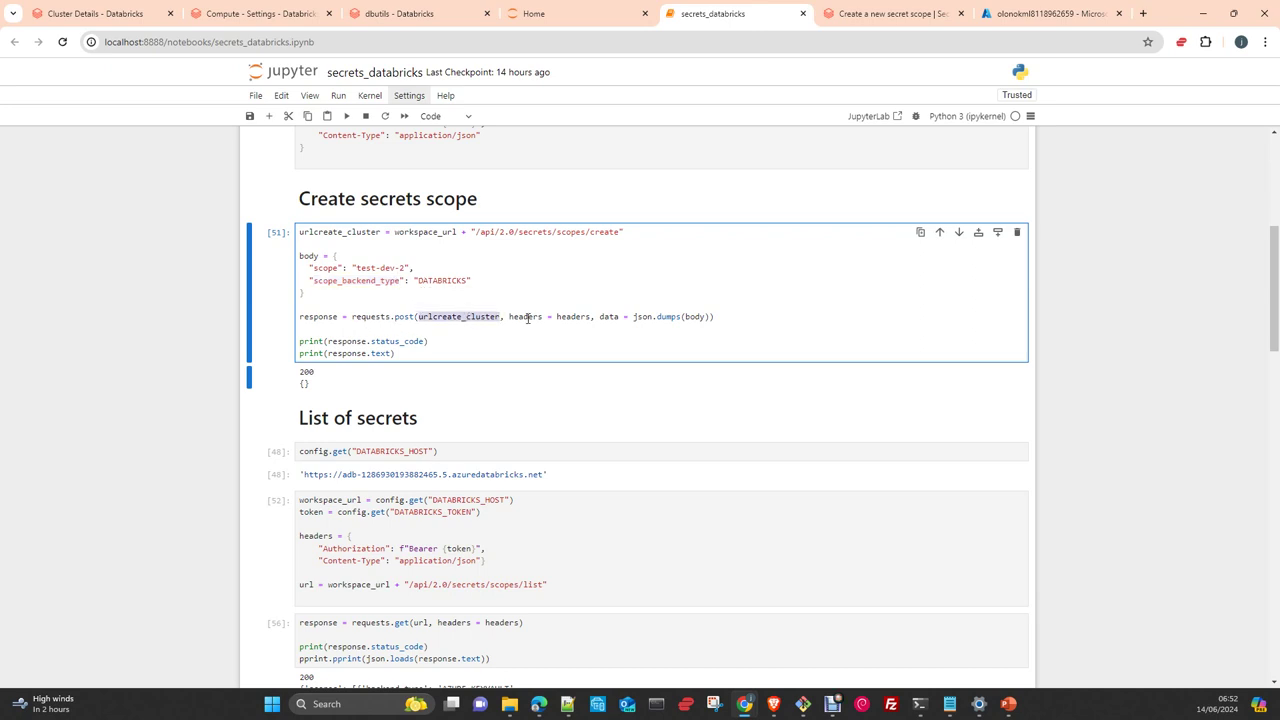
double_click(526, 318)
double_click(611, 318)
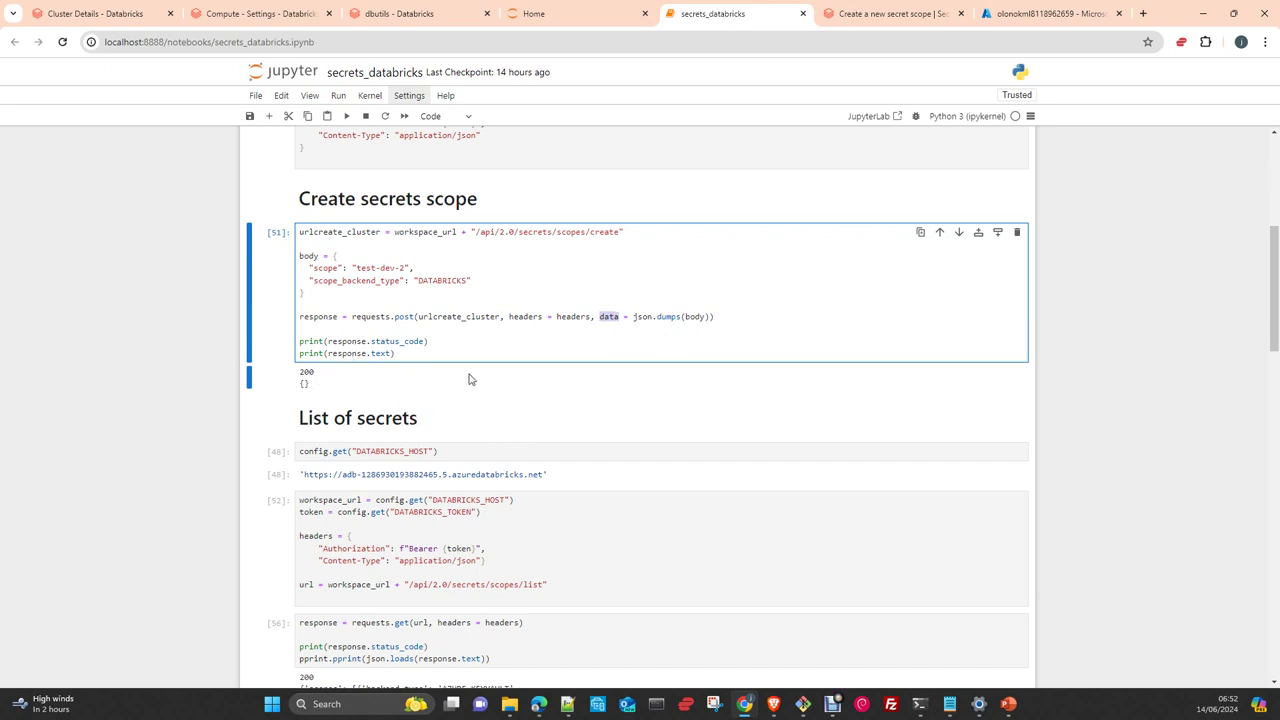
left_click(407, 267)
key("BackSpace")
type("3")
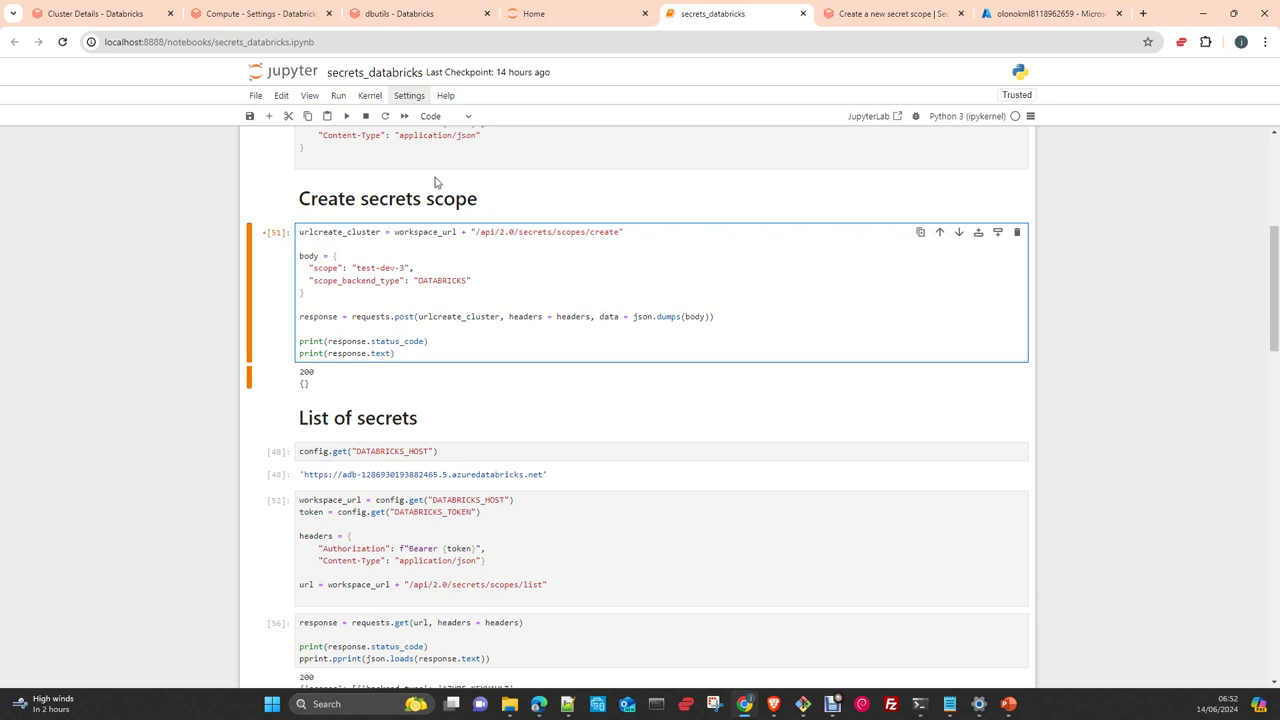
left_click(346, 117)
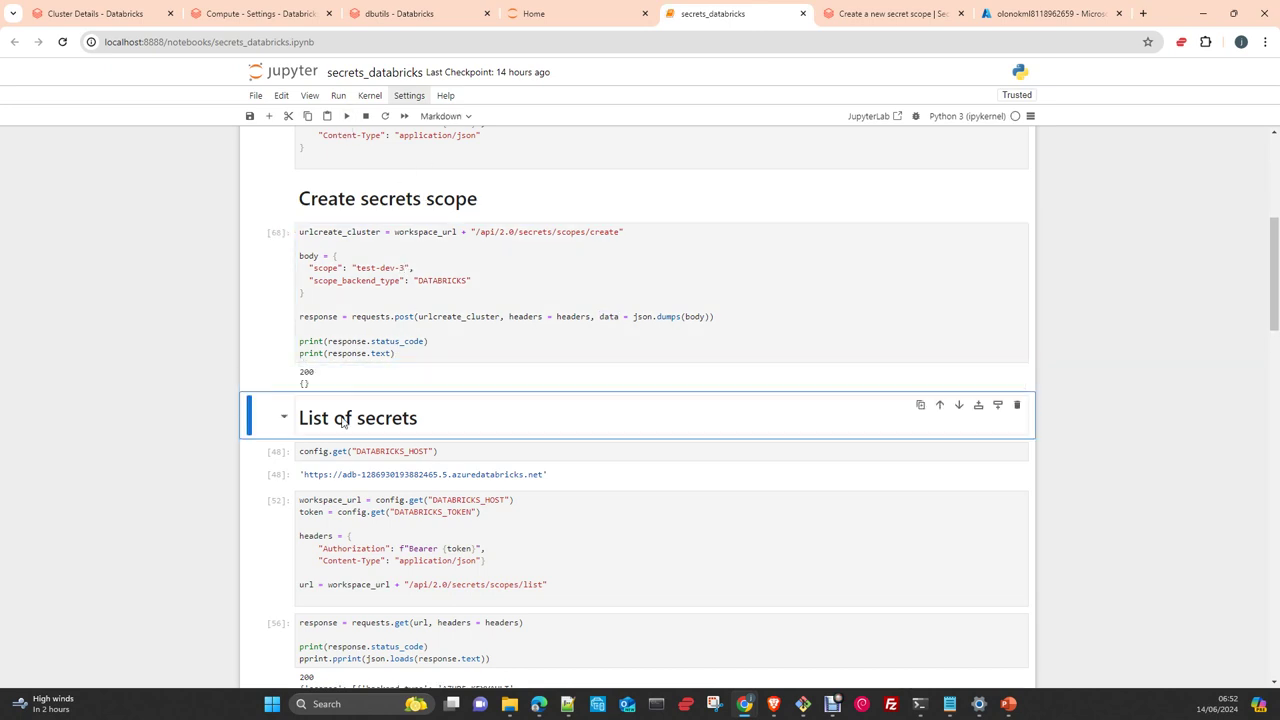
Rename the 'List of secrets' markdown heading to 'List of scopes' and render it
scroll(669, 367, "down", 3)
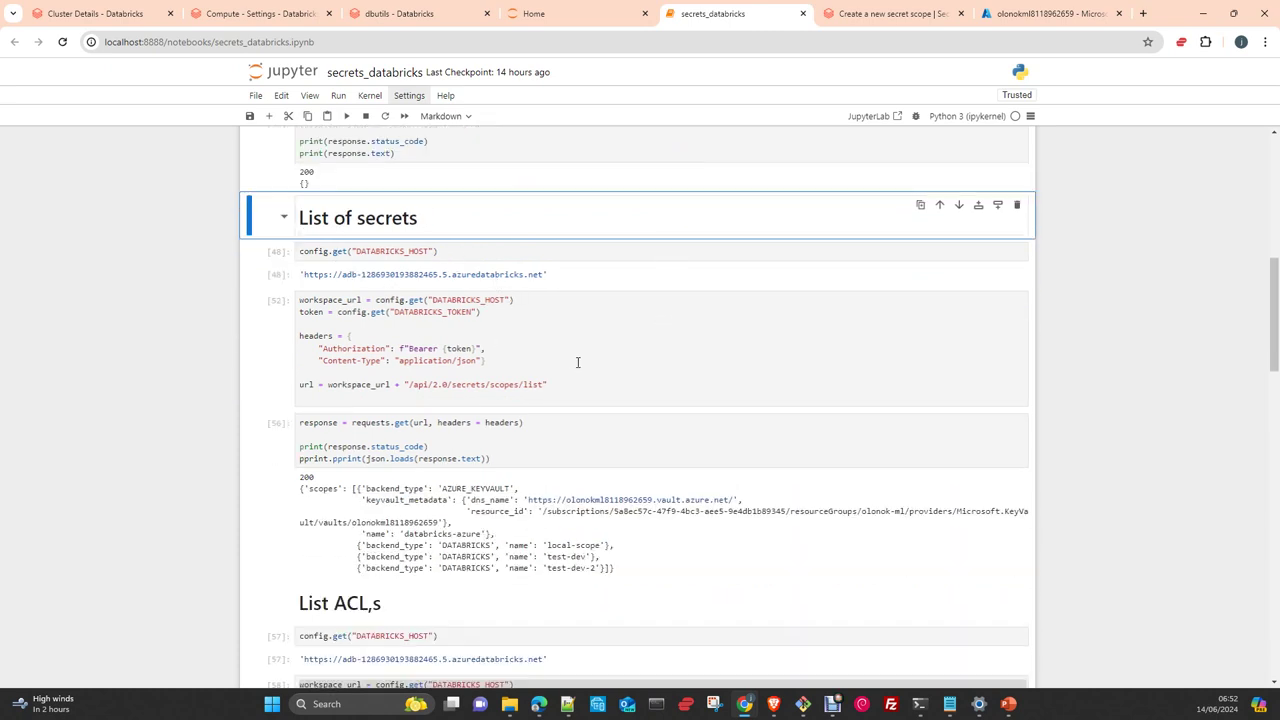
double_click(385, 217)
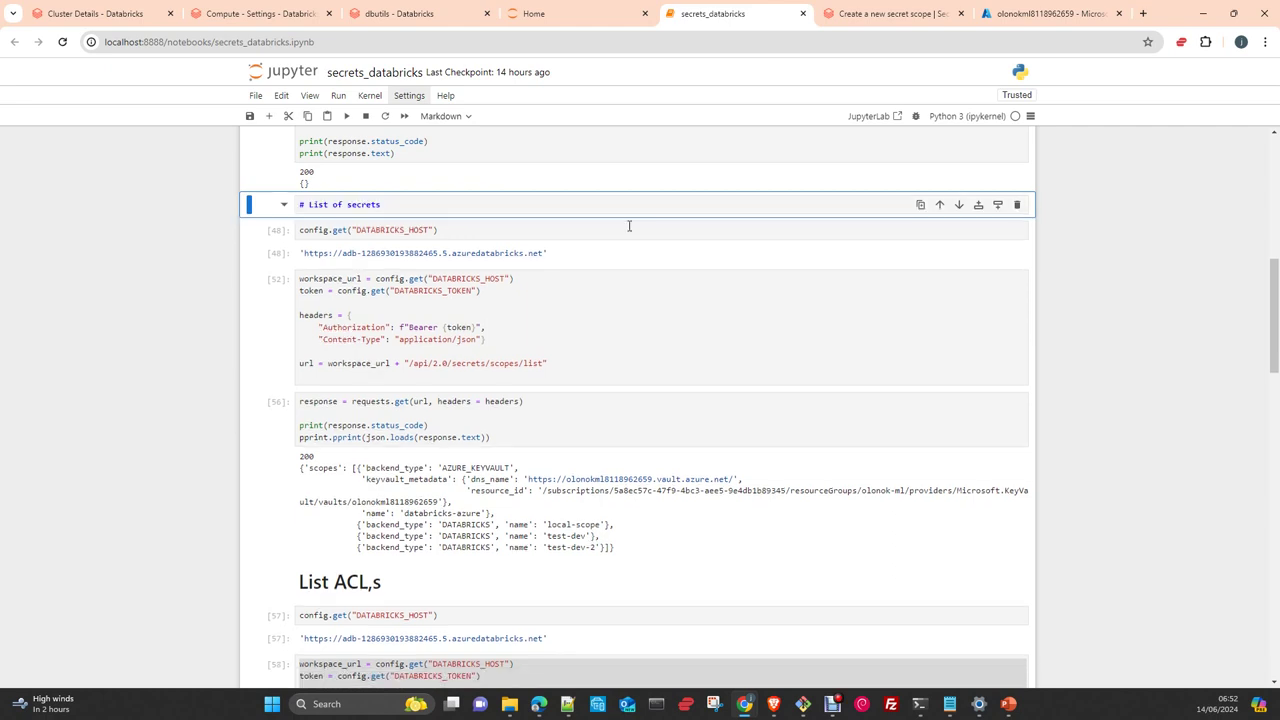
double_click(374, 206)
type("scopes")
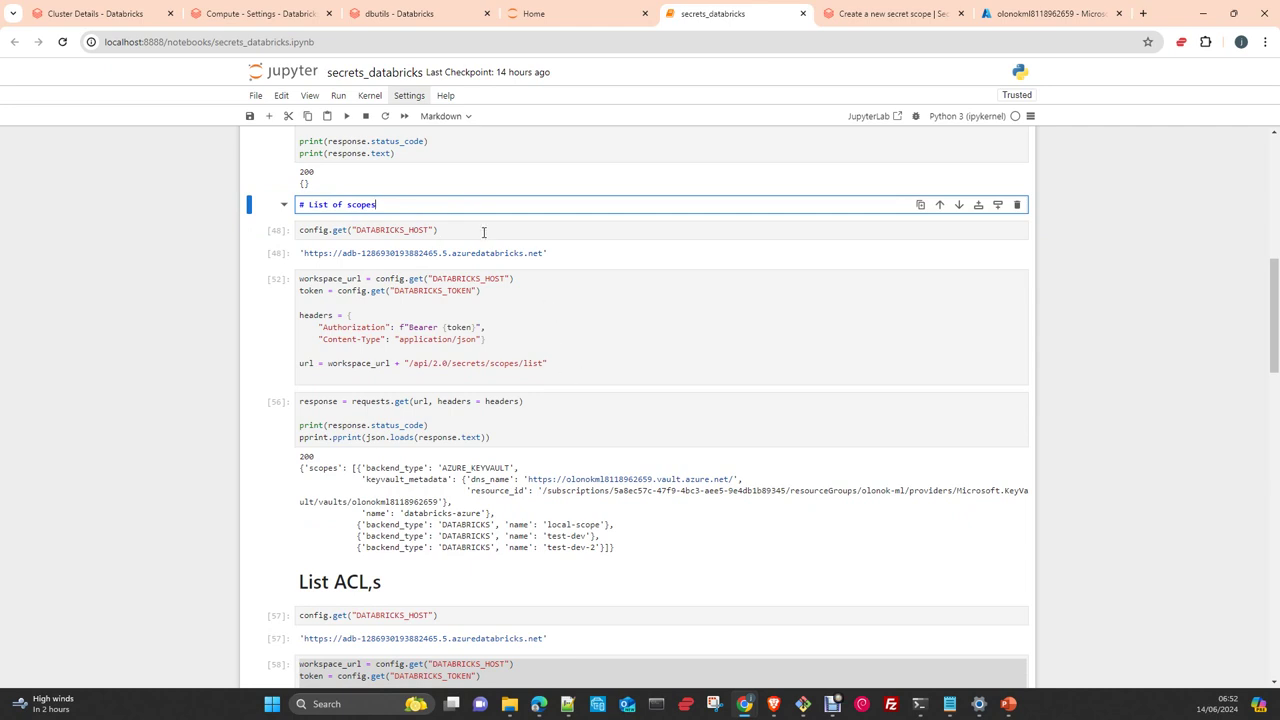
left_click(484, 231)
left_click(411, 204)
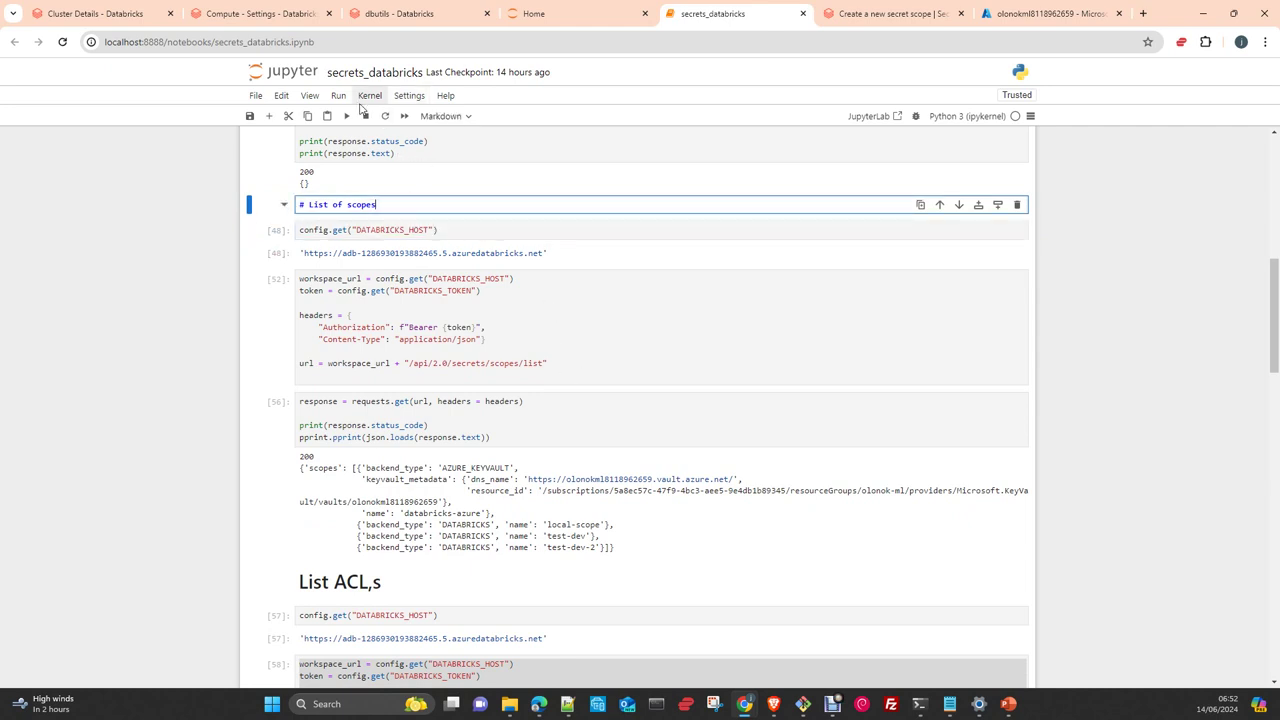
left_click(346, 116)
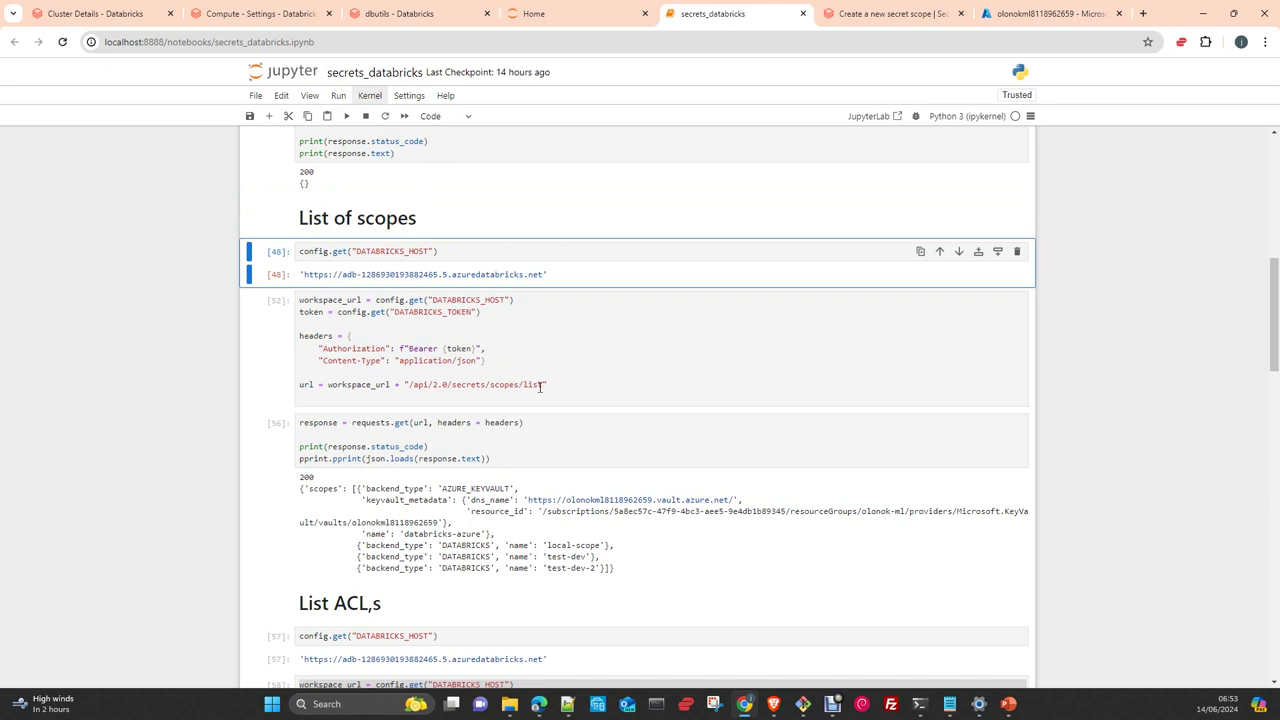
Rerun the scopes list request cells and highlight the new test-dev-3 entry in the output
left_click(439, 394)
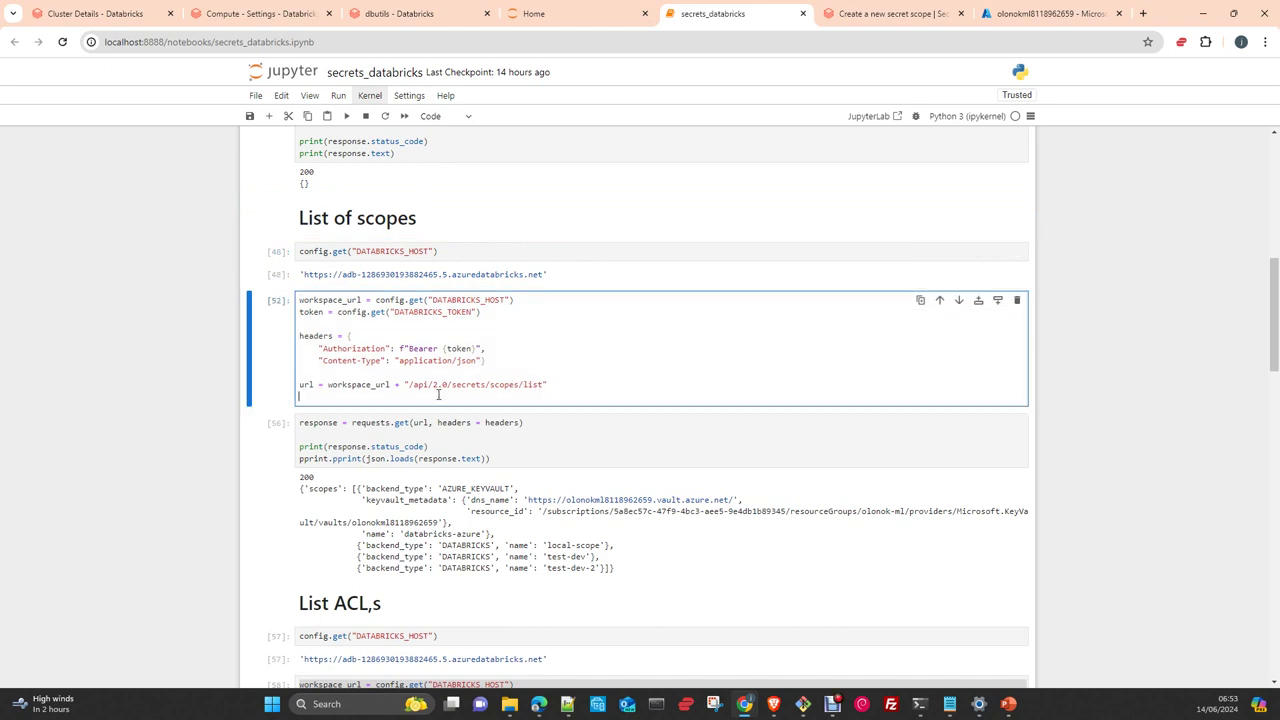
left_click(346, 116)
left_click(346, 116)
scroll(560, 600, "down", 2)
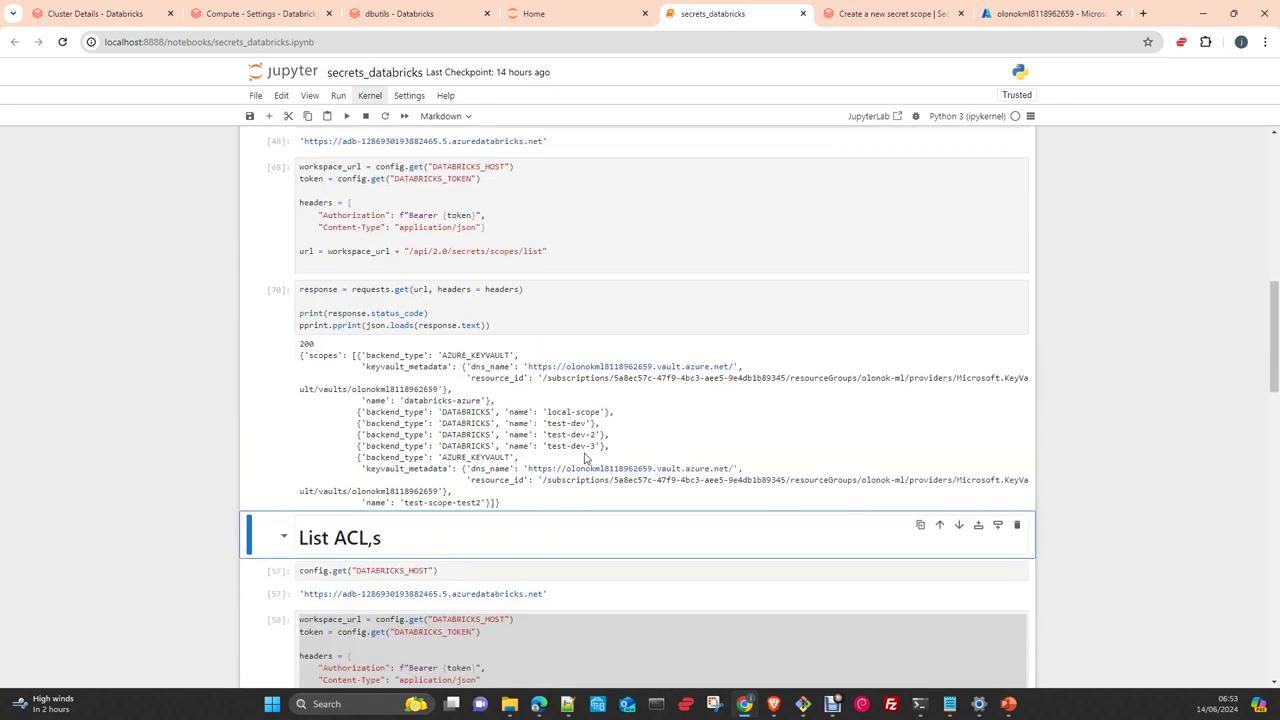
left_click_drag(601, 446, 366, 447)
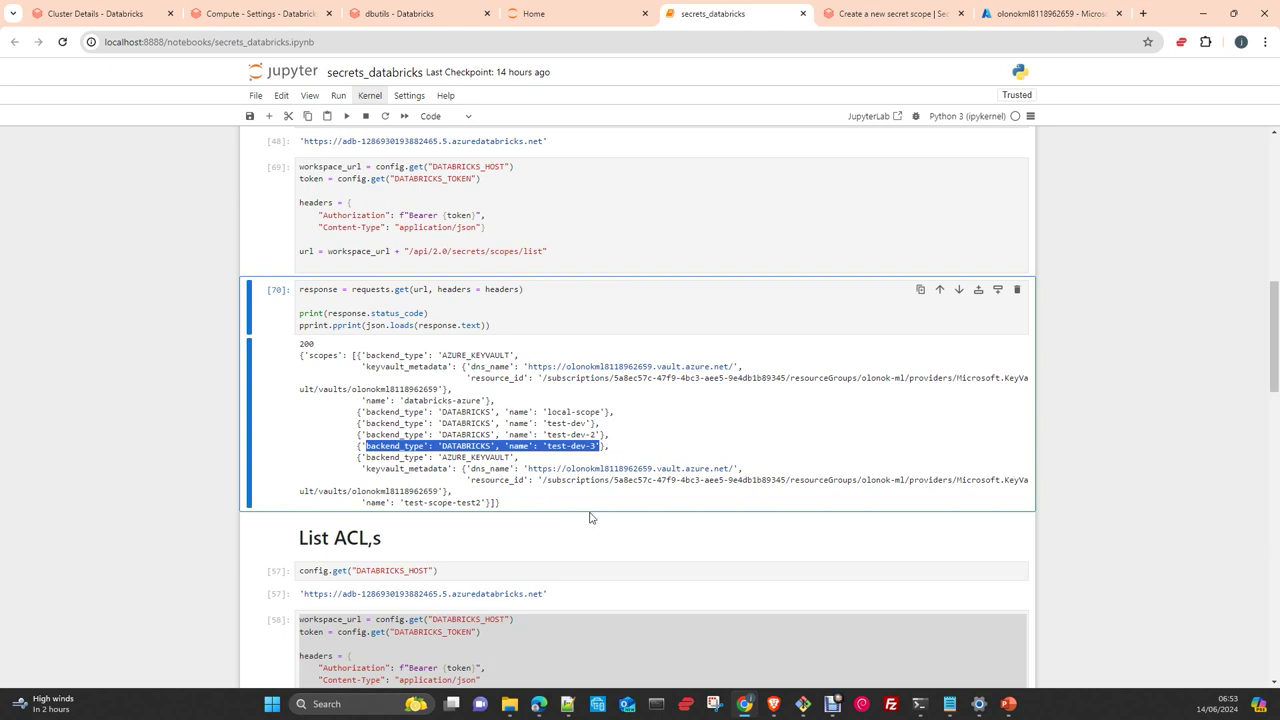
scroll(660, 531, "down", 2)
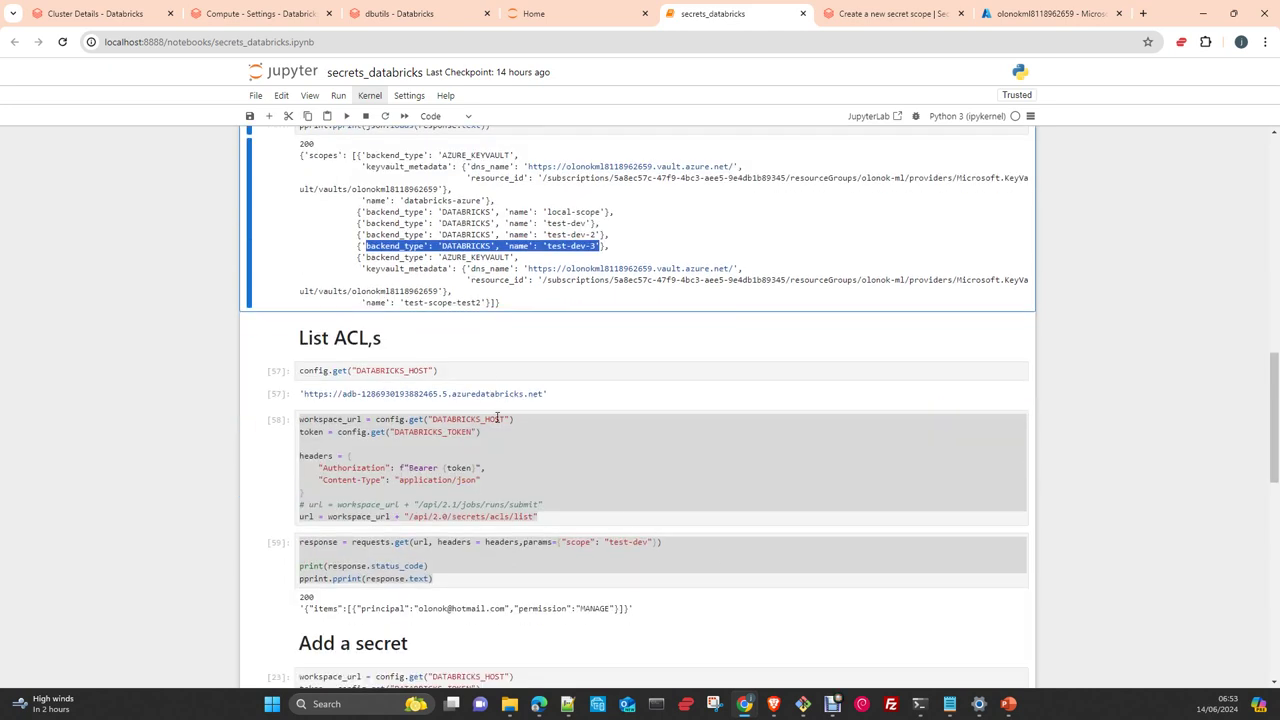
left_click(486, 375)
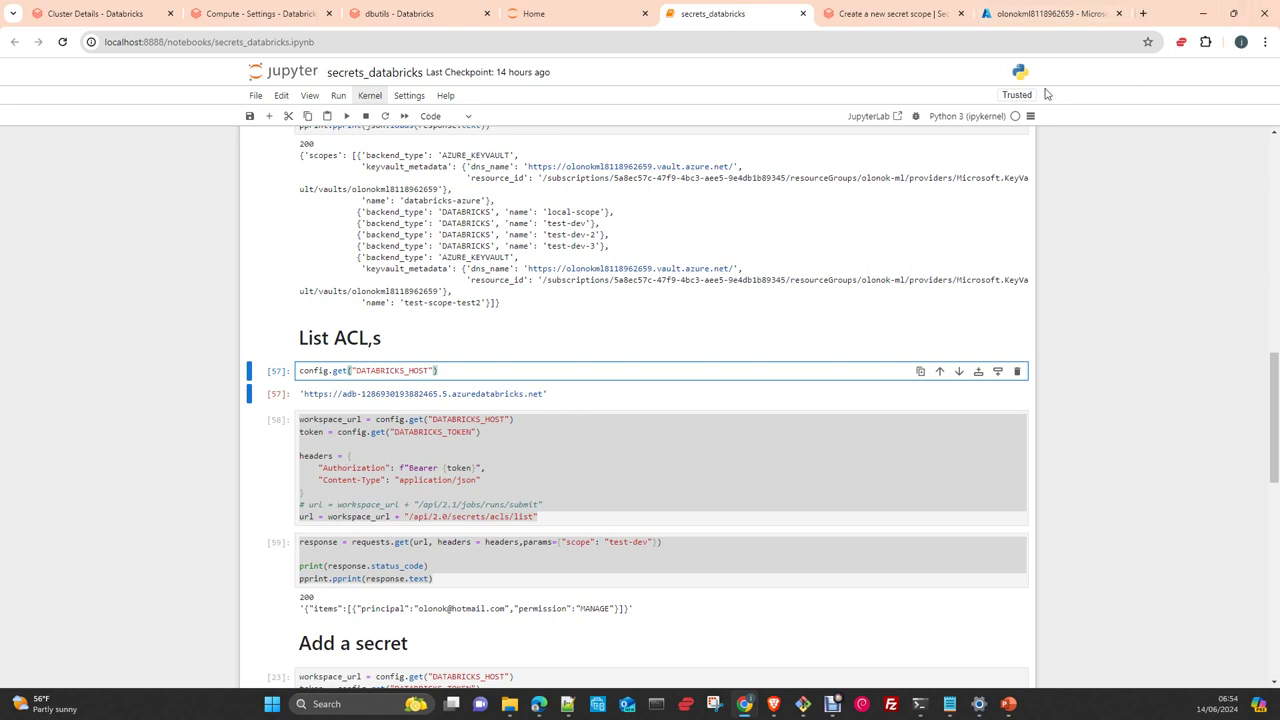
View the Lists ACLs and Create/update an ACL API references, then go back to the notebook
left_click(870, 22)
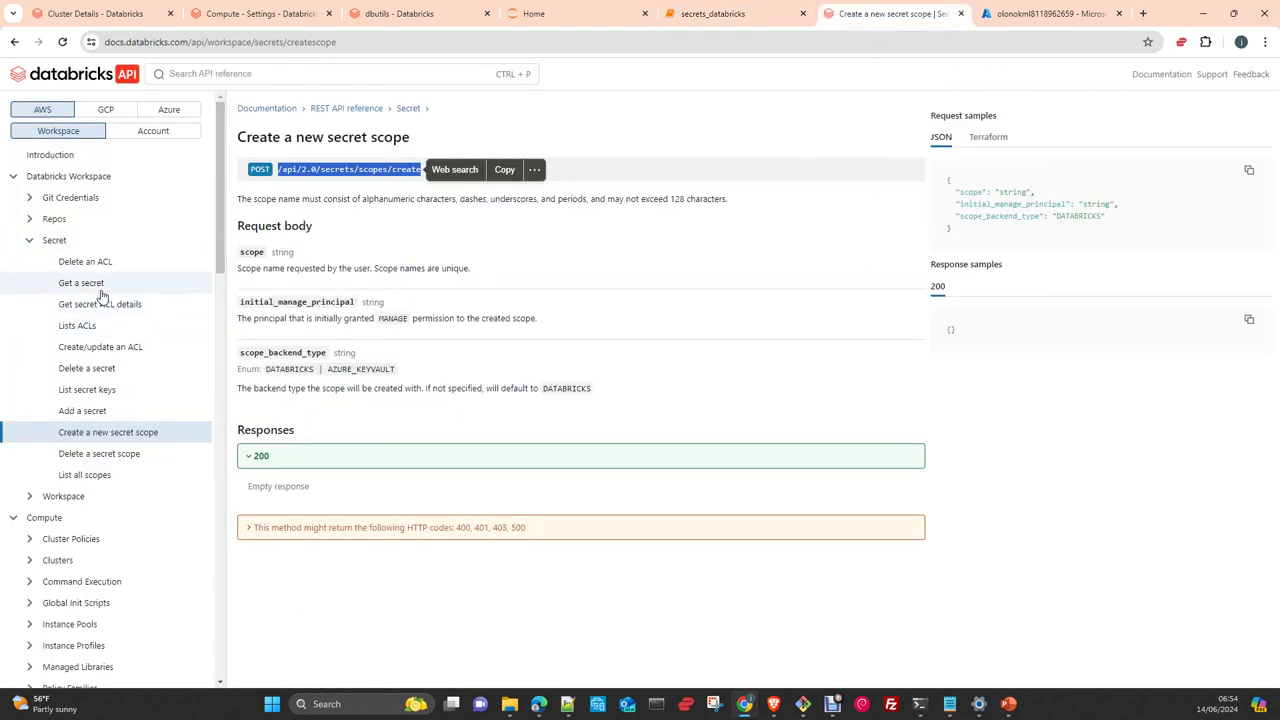
left_click(92, 329)
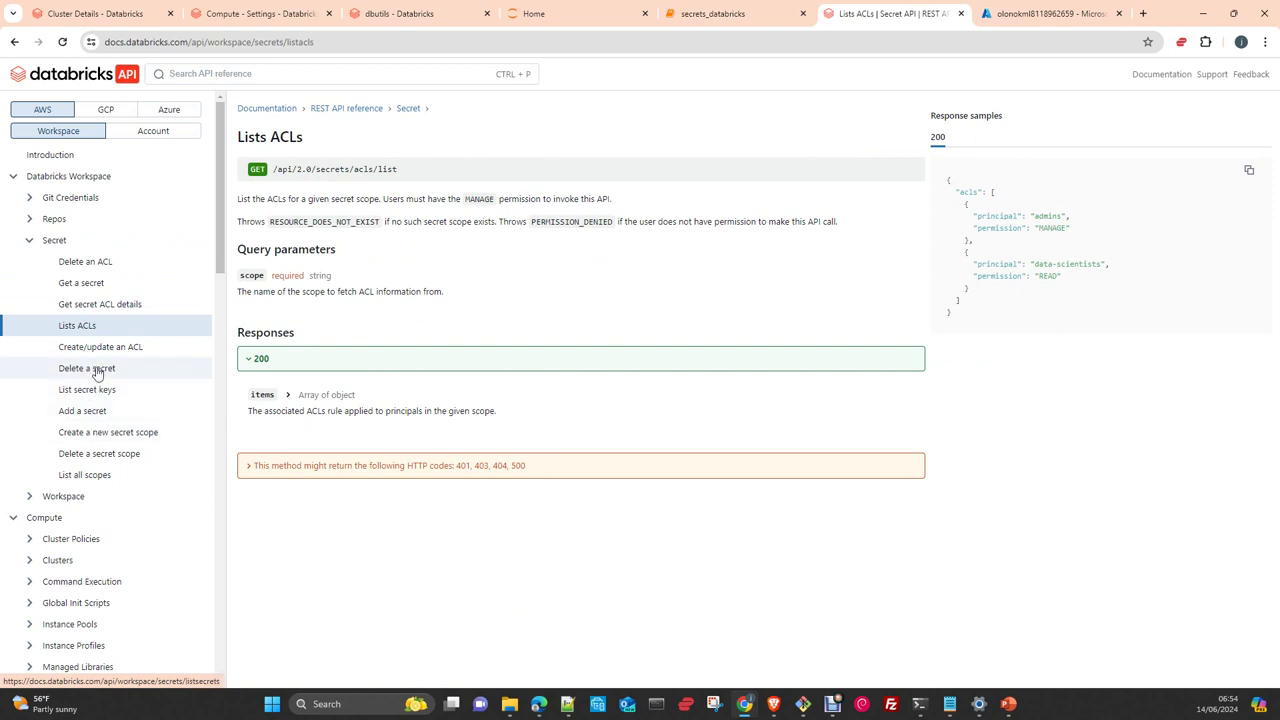
left_click(100, 349)
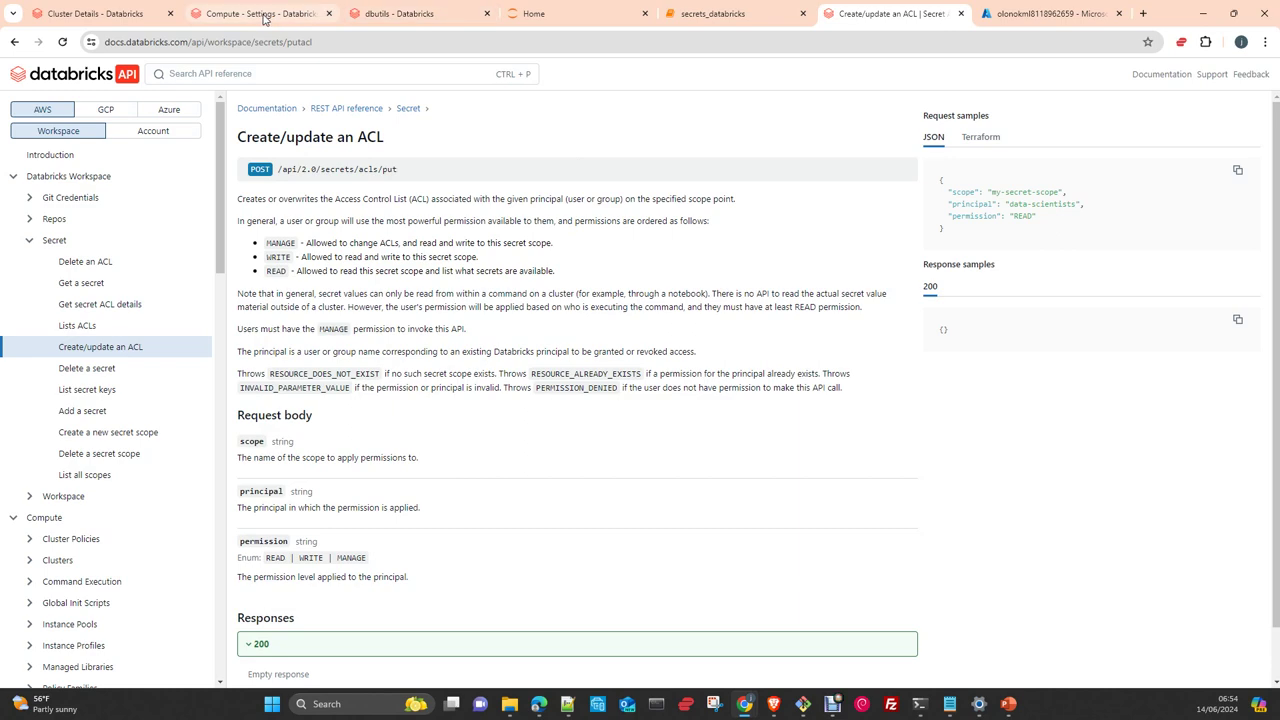
left_click(713, 15)
scroll(500, 320, "down", 3)
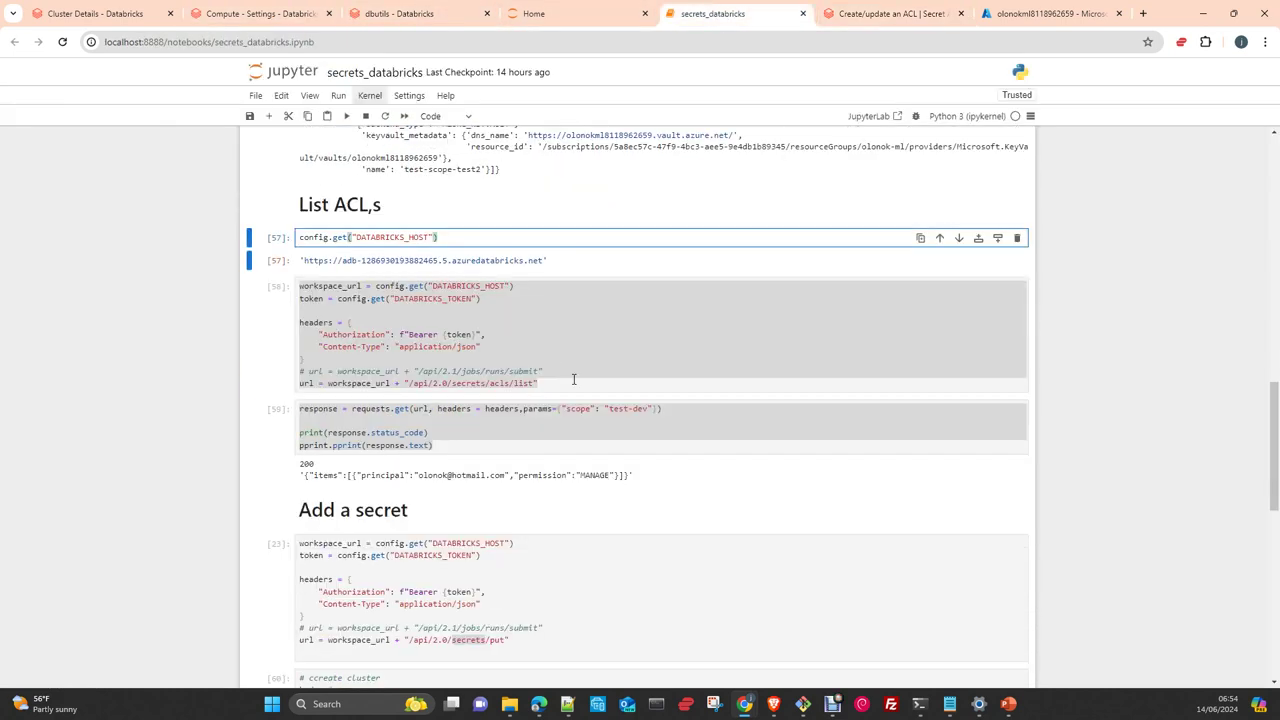
Rerun both List ACLs cells for test-dev, which return 200 with MANAGE permission
left_click(573, 379)
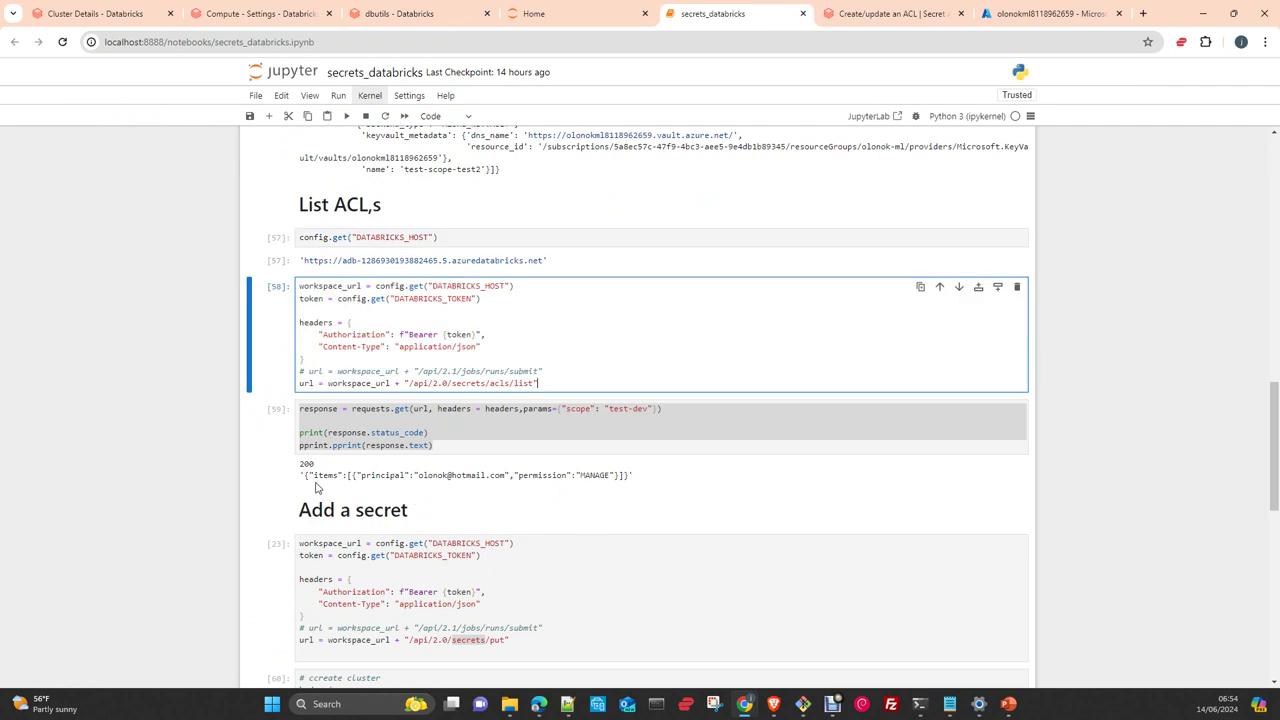
left_click(589, 332)
left_click(346, 116)
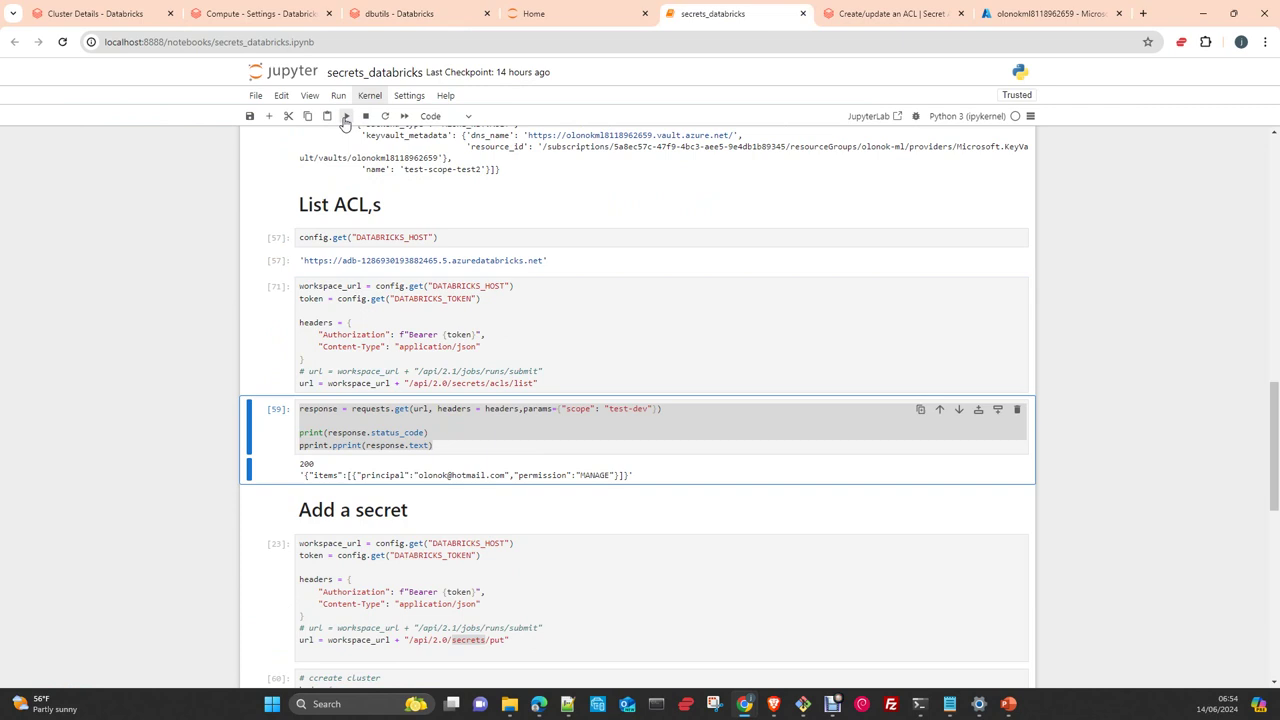
left_click(346, 116)
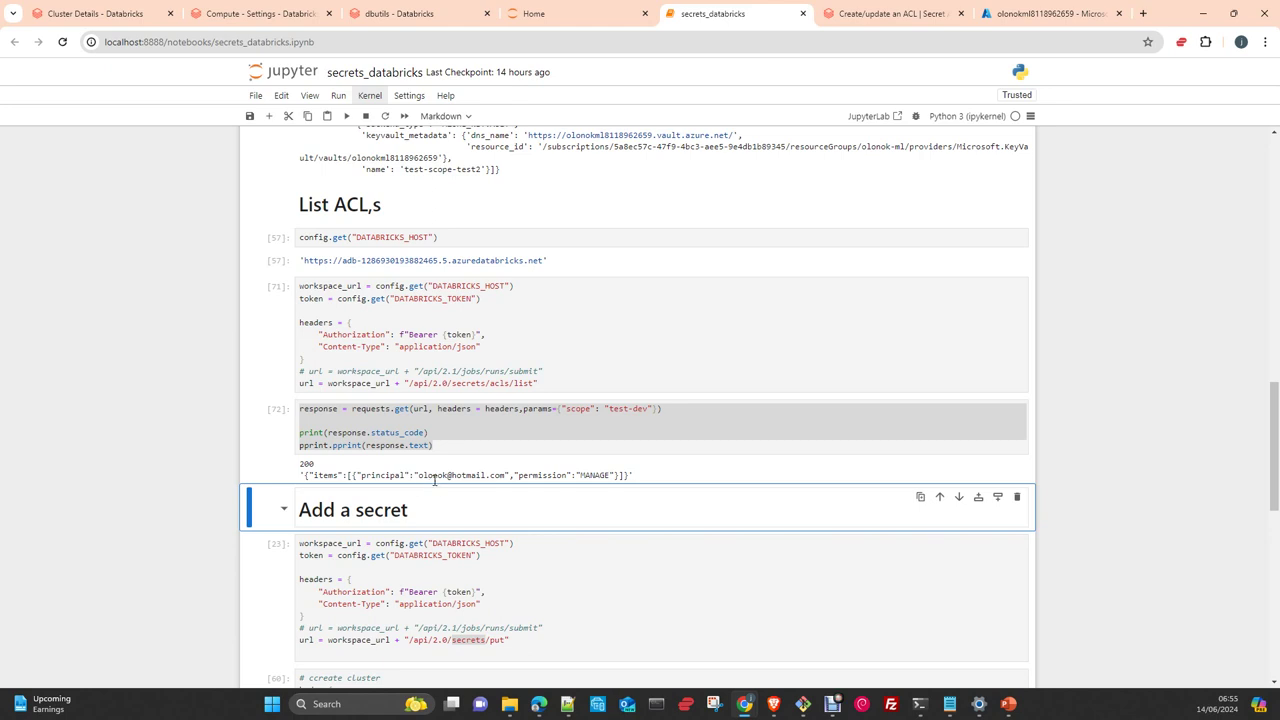
scroll(430, 573, "down", 2)
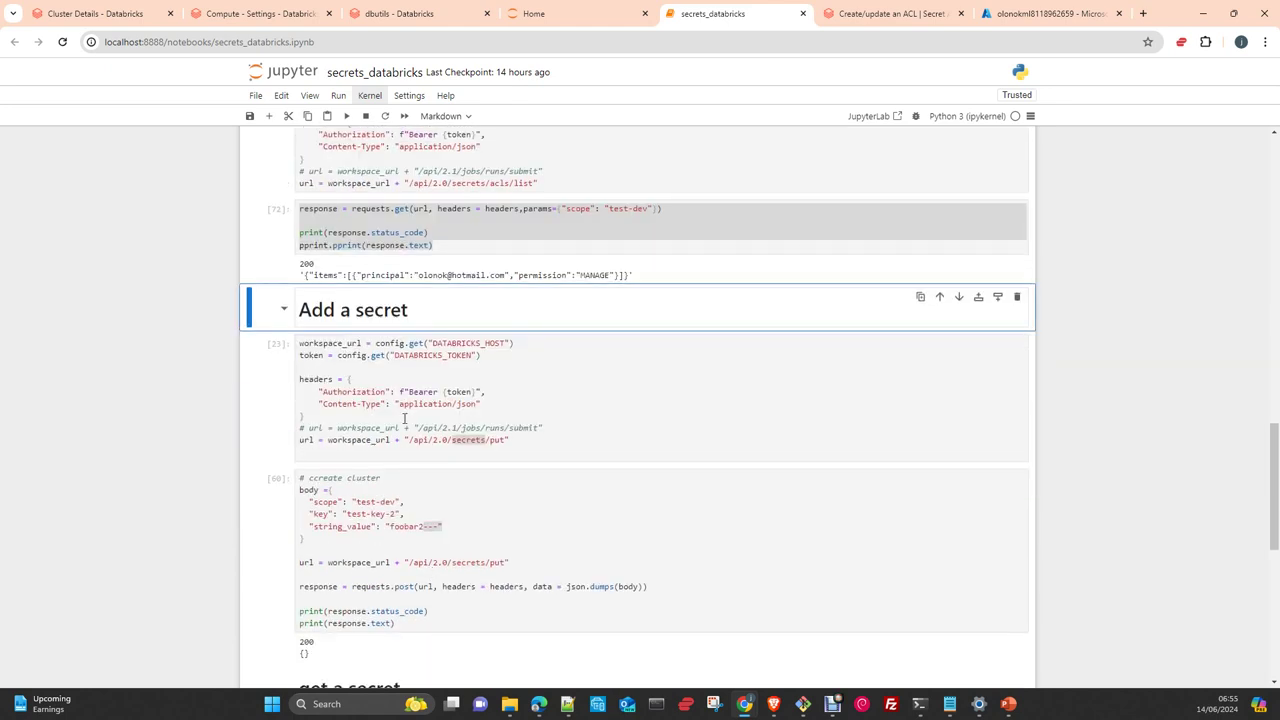
left_click(538, 440)
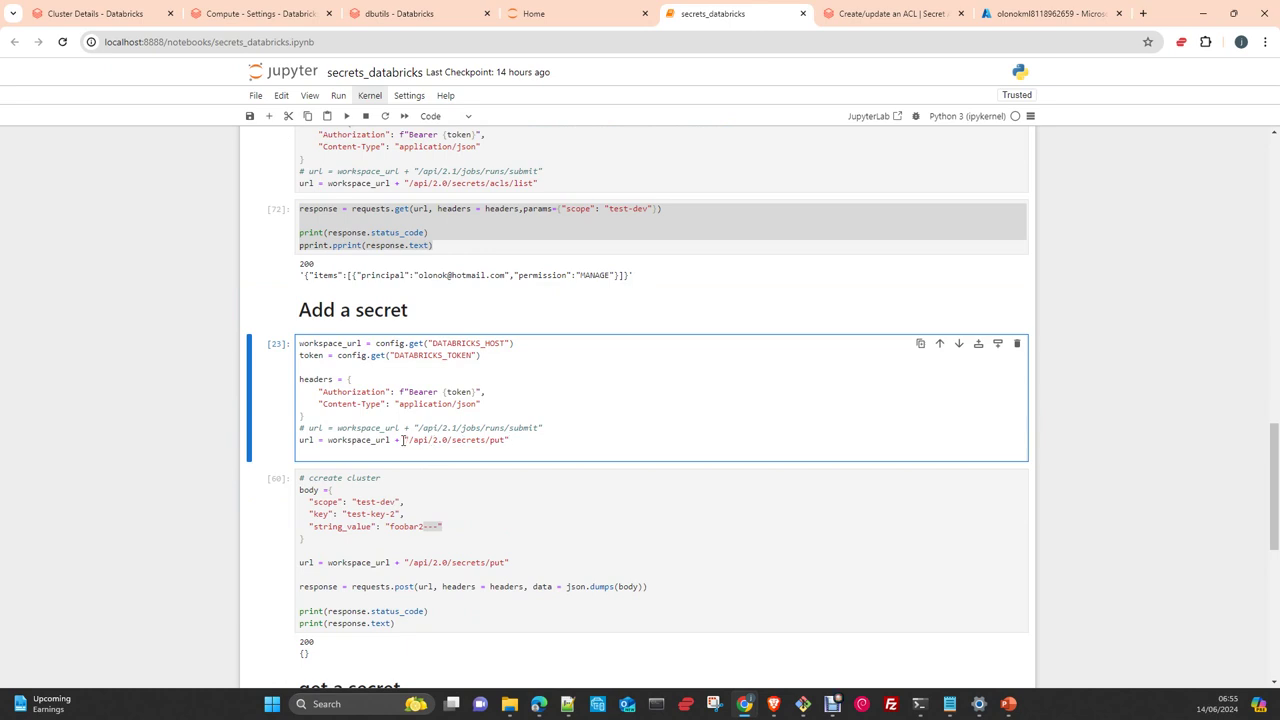
scroll(422, 452, "down", 1)
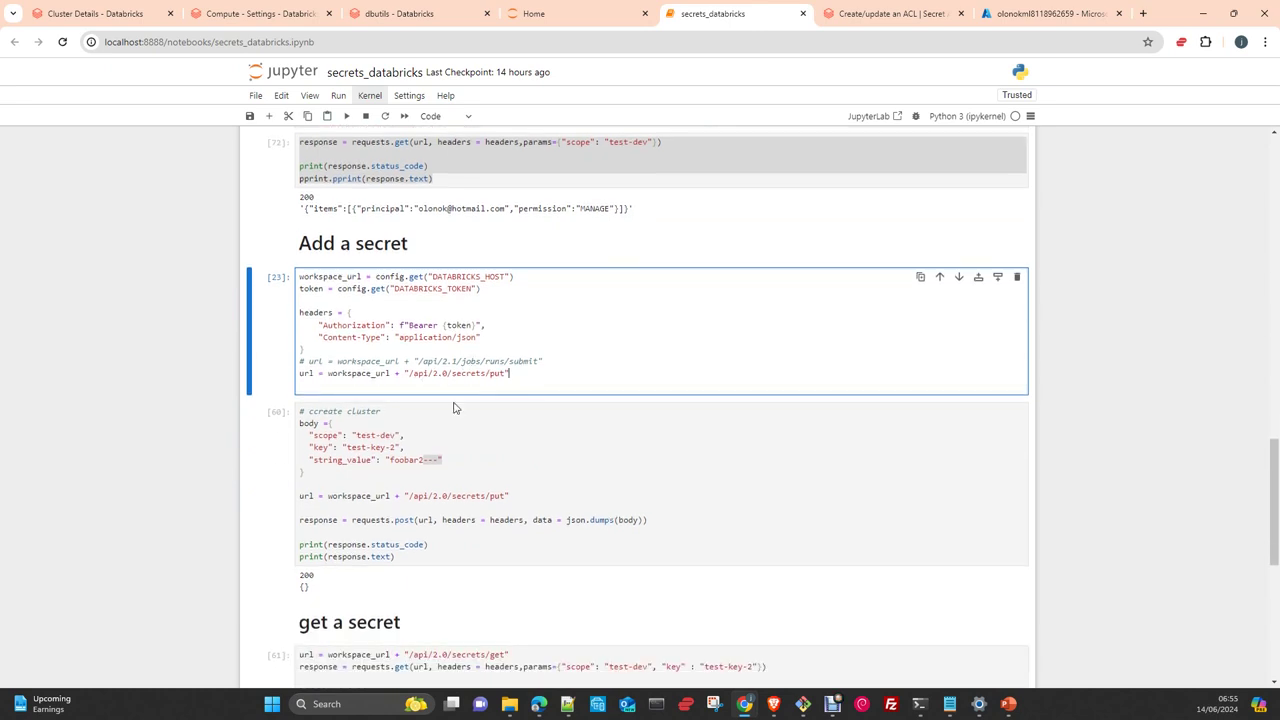
scroll(474, 464, "down", 1)
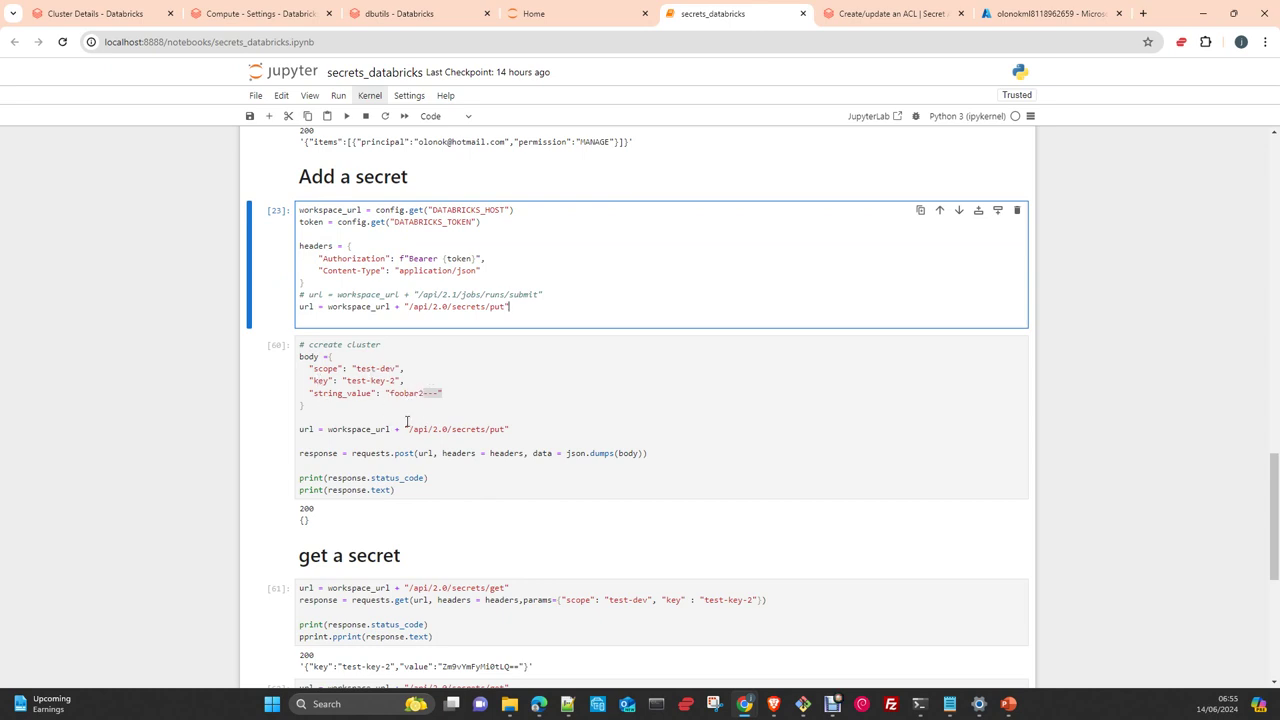
left_click(440, 393)
key("Left")
key("Left")
key("Left")
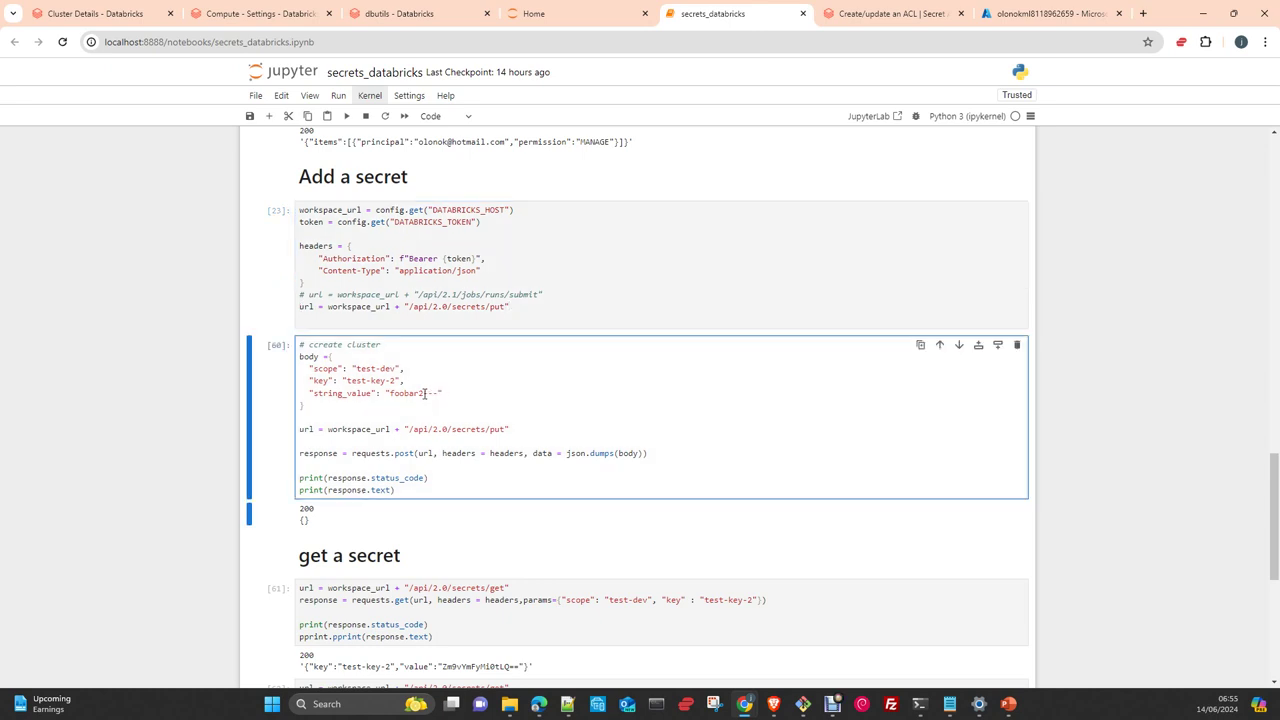
key("BackSpace")
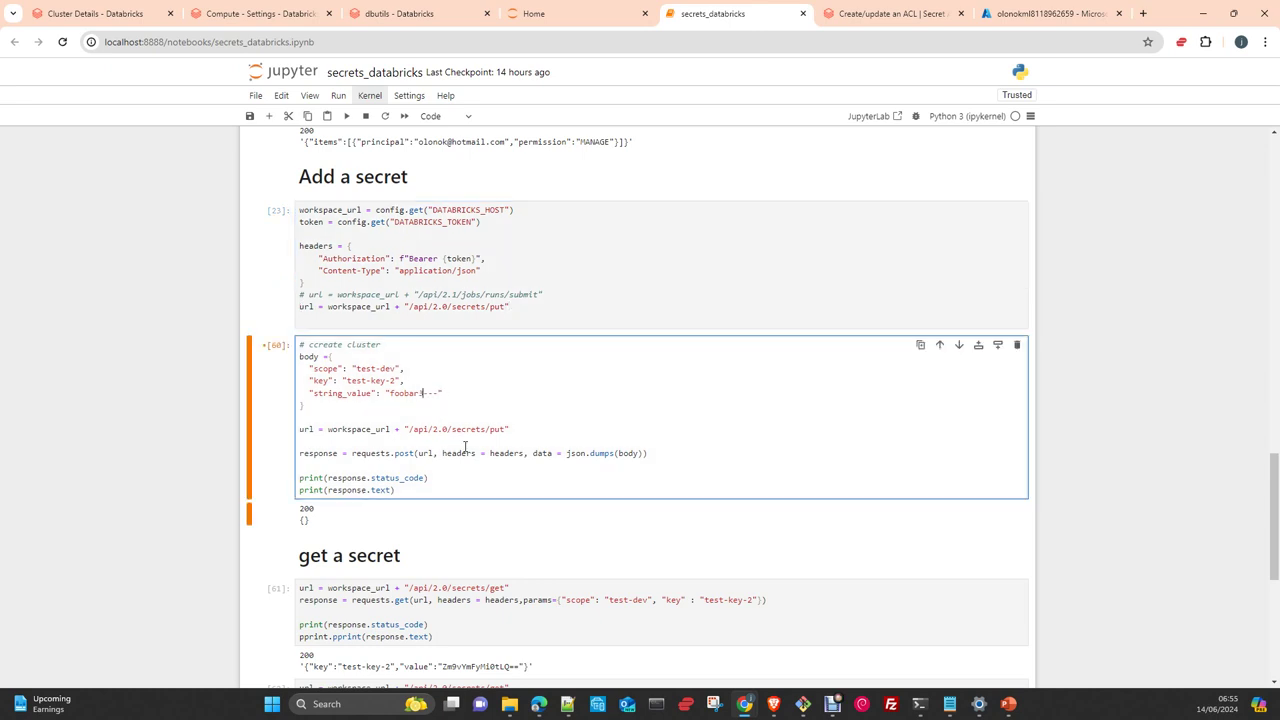
type("3")
left_click(347, 116)
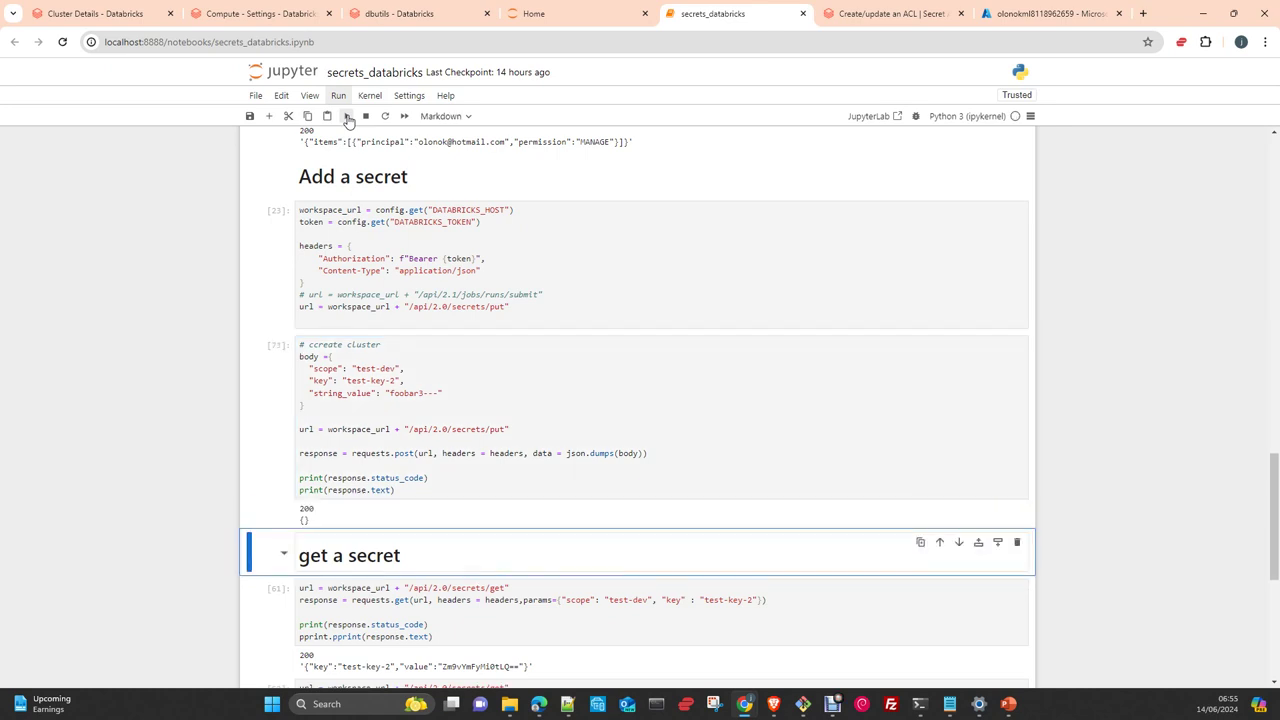
scroll(420, 377, "down", 3)
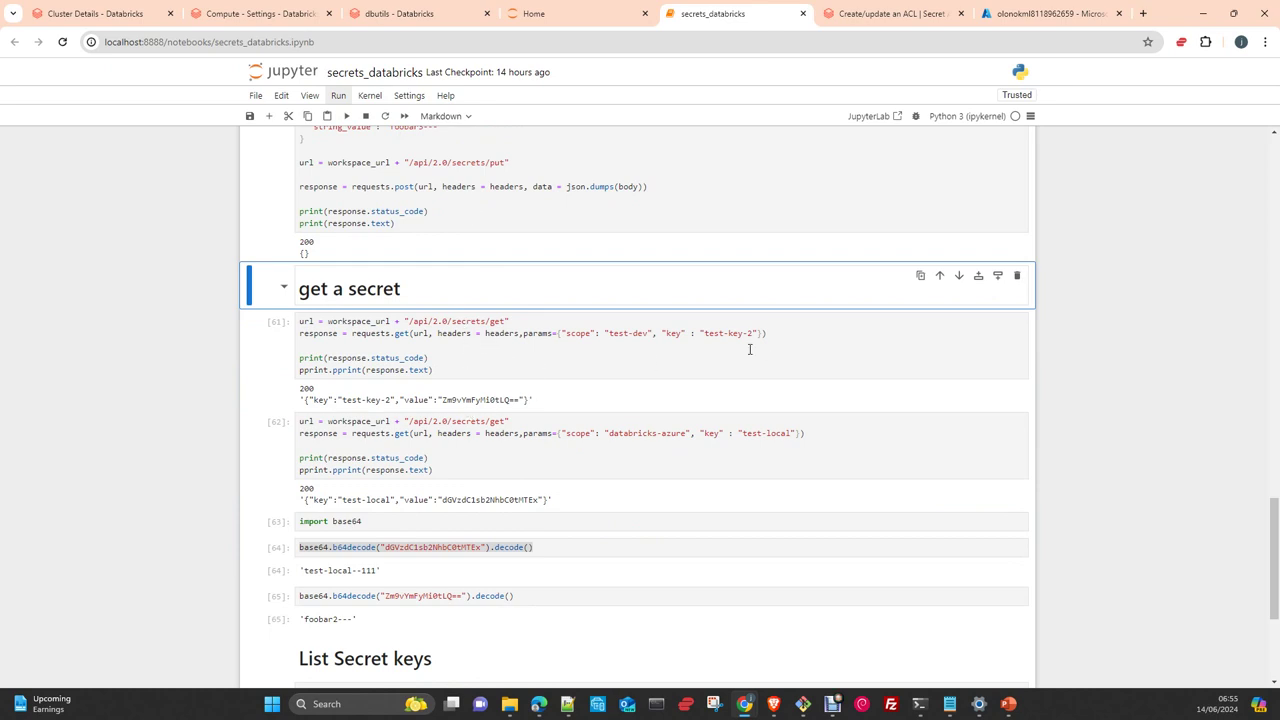
left_click(664, 360)
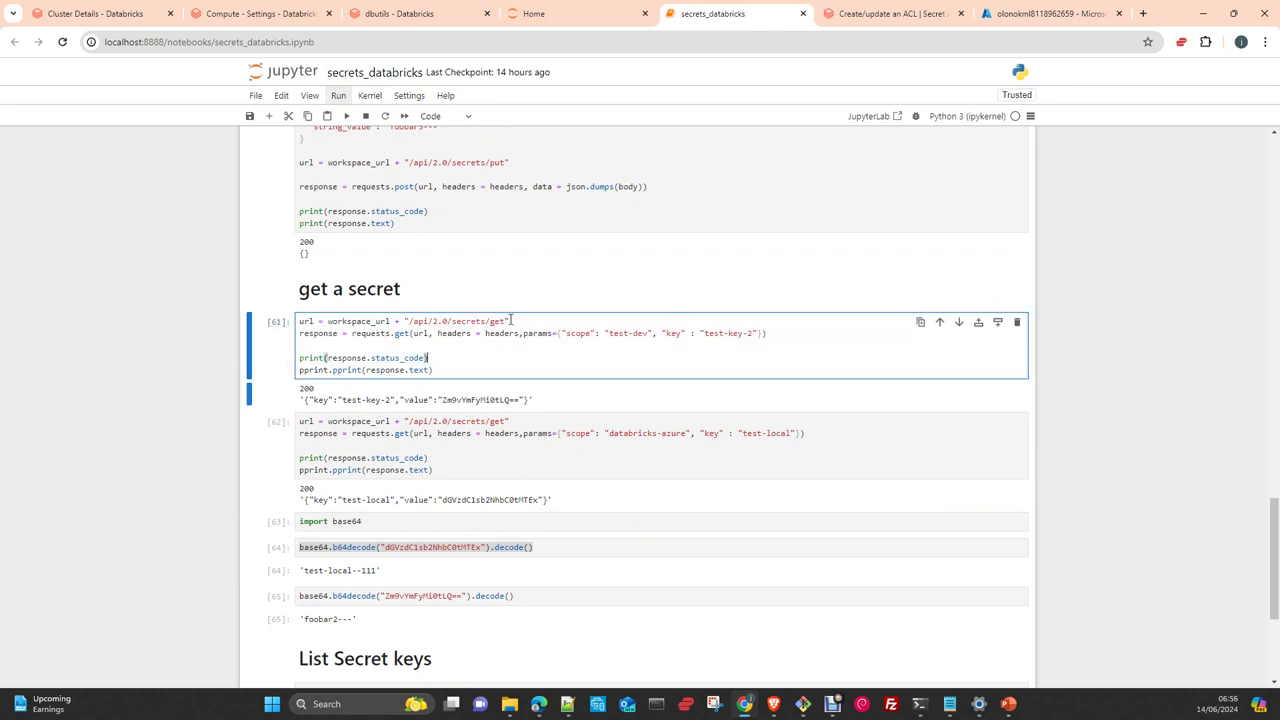
scroll(503, 331, "up", 3)
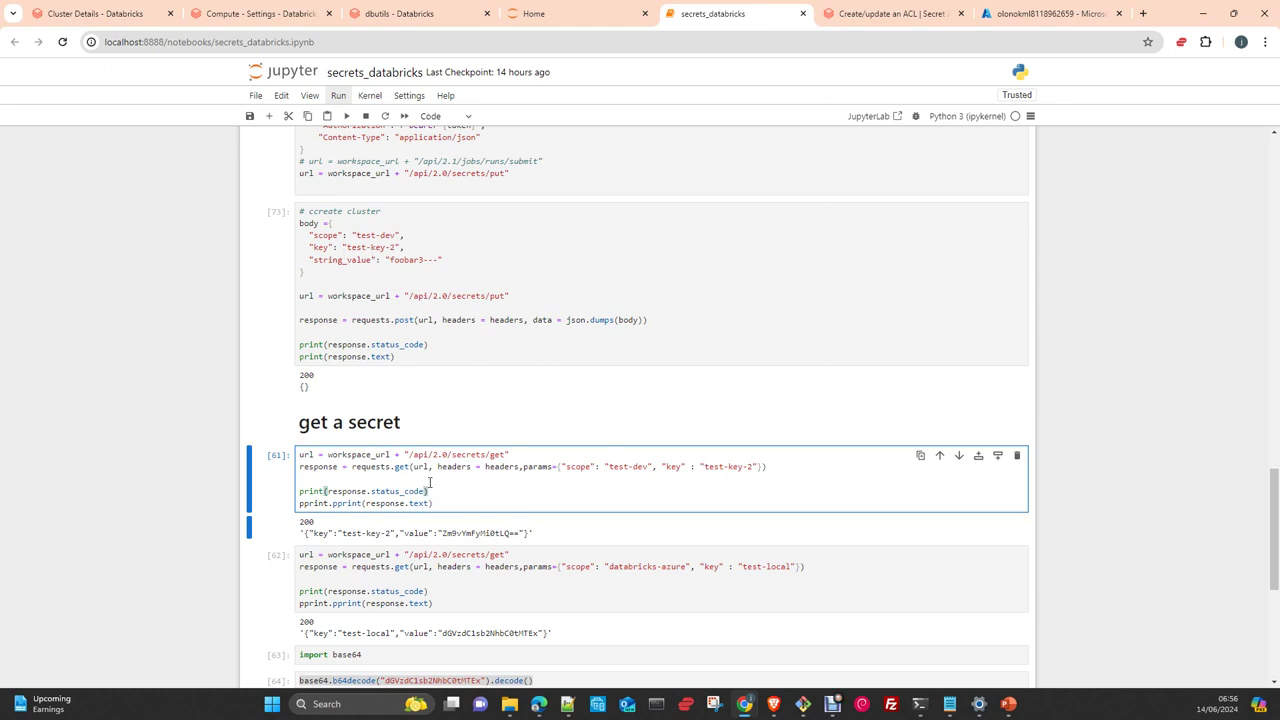
left_click(459, 500)
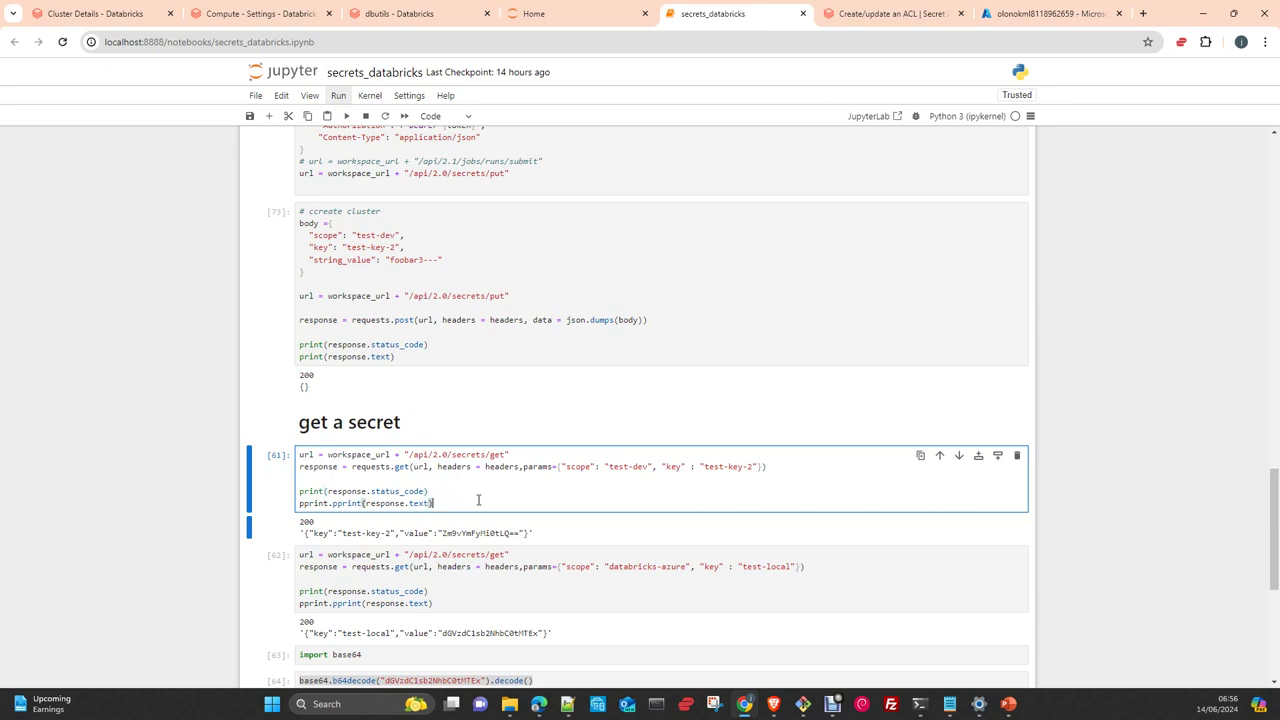
left_click(346, 116)
scroll(680, 522, "down", 1)
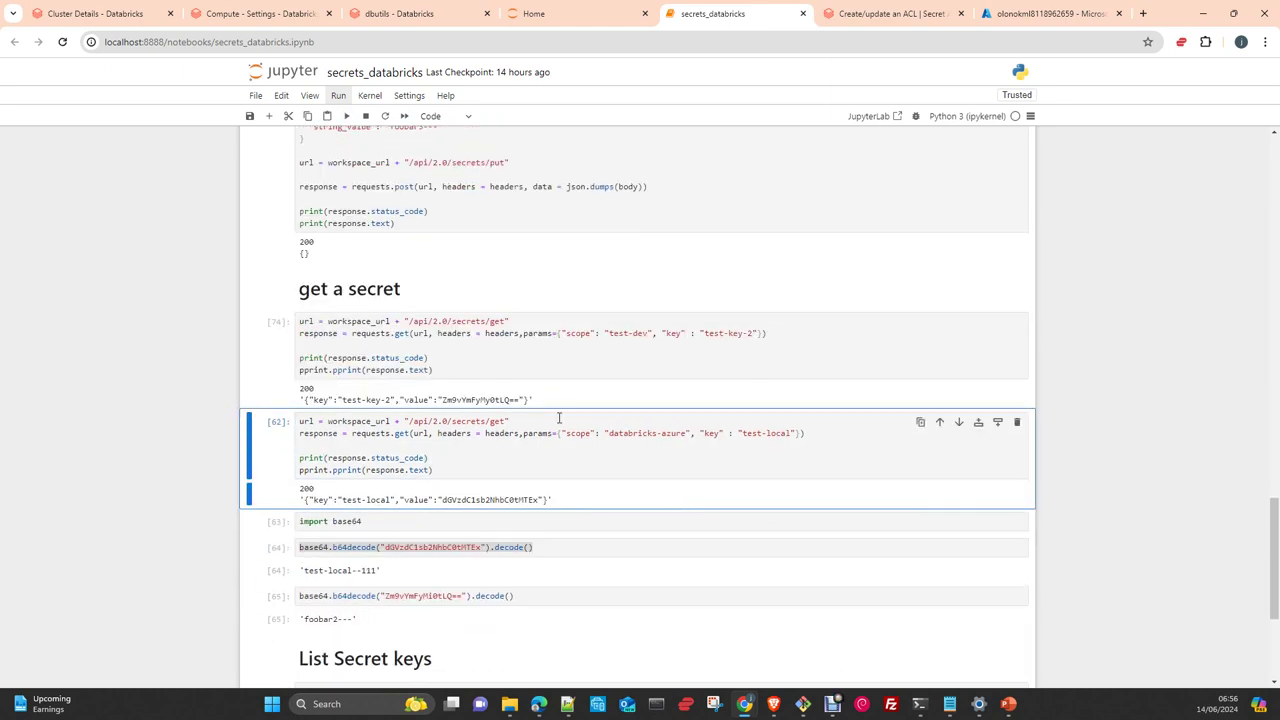
double_click(482, 398)
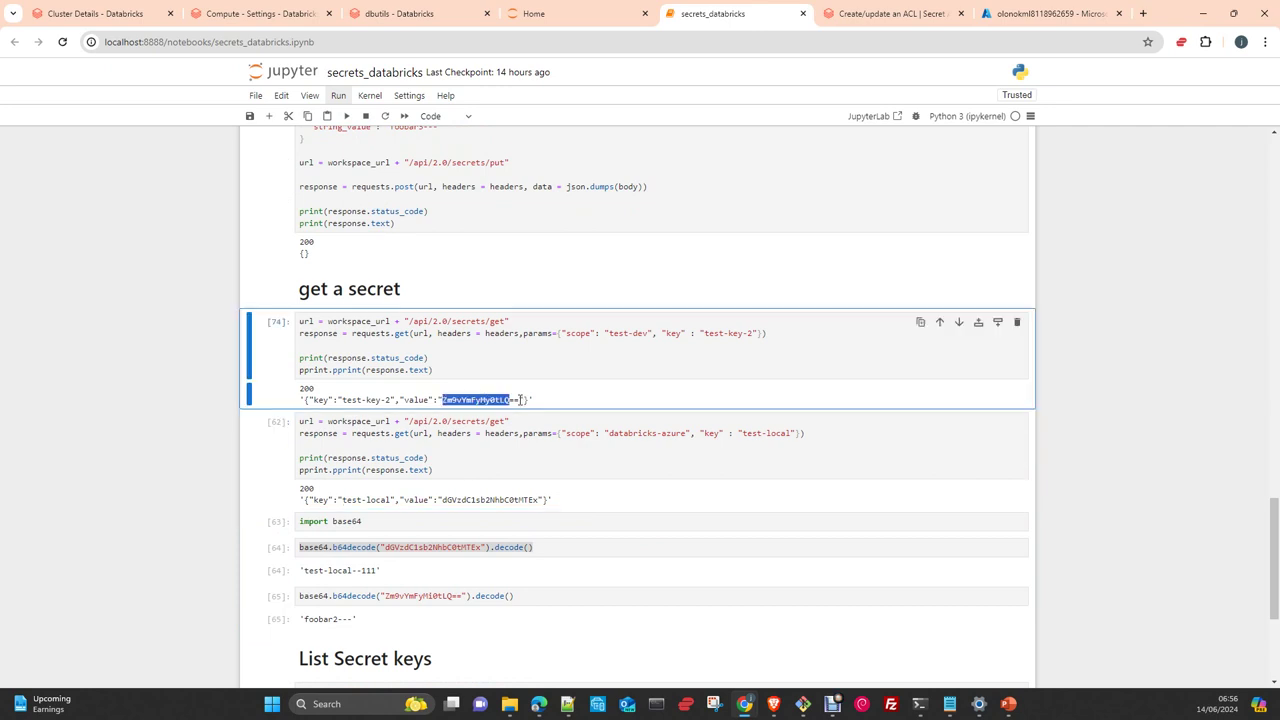
left_click_drag(522, 399, 447, 399)
Rerun the test-local get-secret cell
left_click(488, 470)
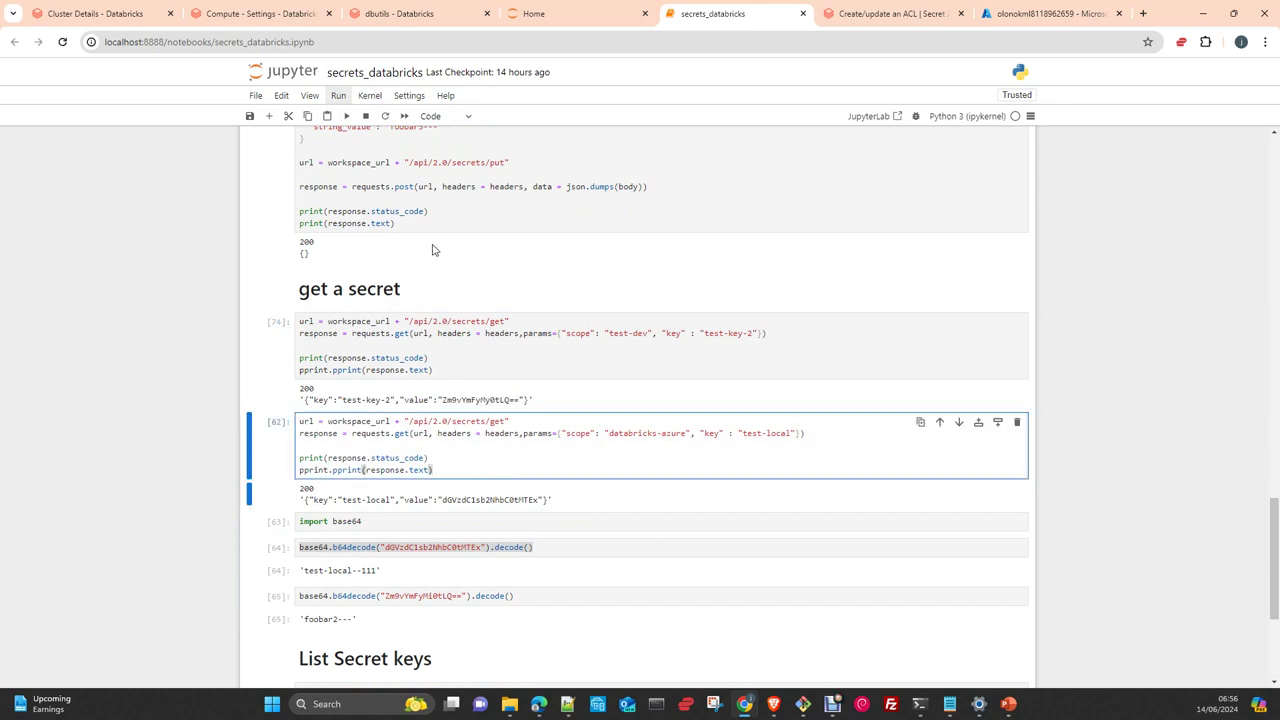
left_click(347, 118)
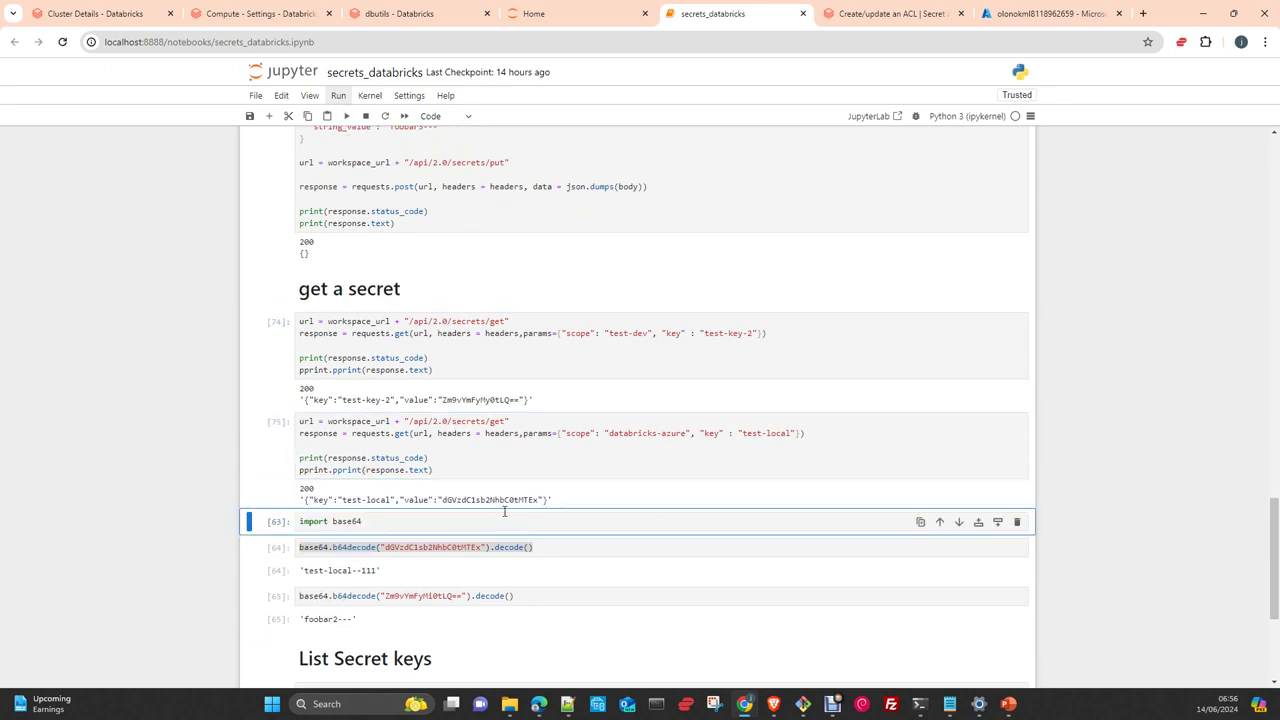
scroll(627, 549, "down", 3)
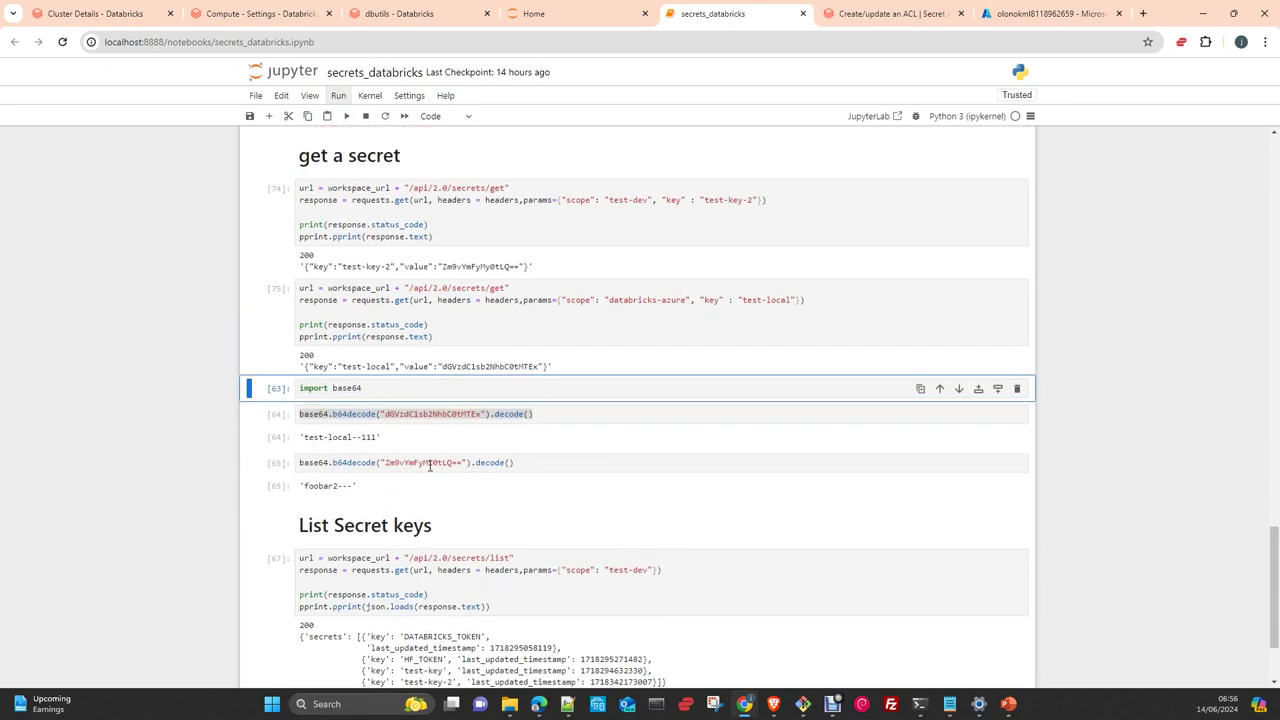
Replace Zm9vYmFyMi0tLQ== with Zm9vYmFyMy0tLQ== in the b64decode cell and run it, yielding 'foobar3---'
double_click(430, 465)
left_click_drag(465, 463, 385, 464)
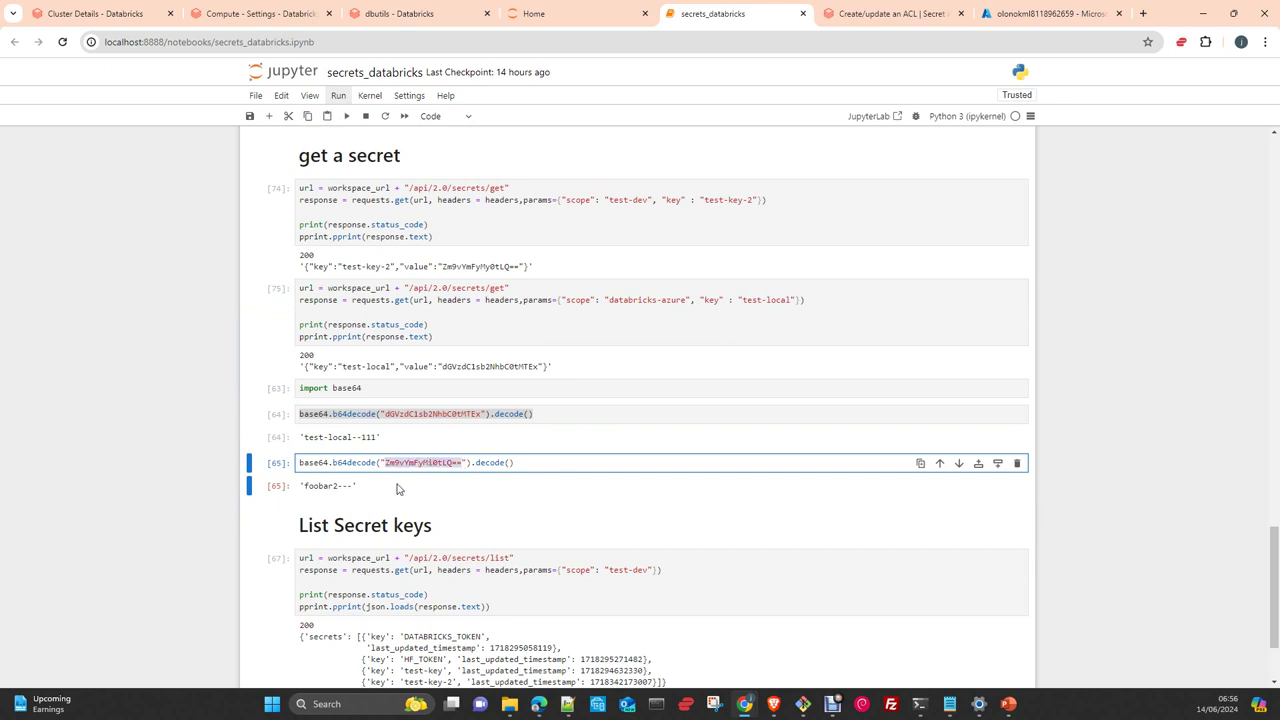
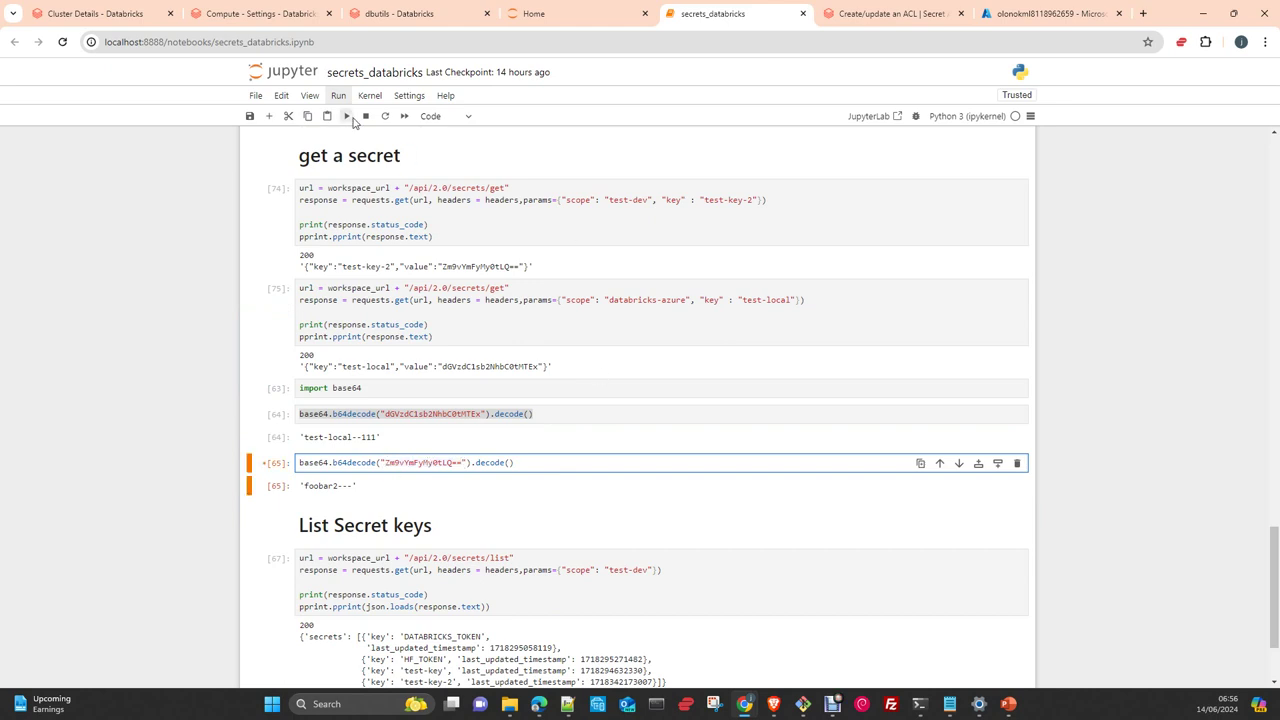
left_click(347, 116)
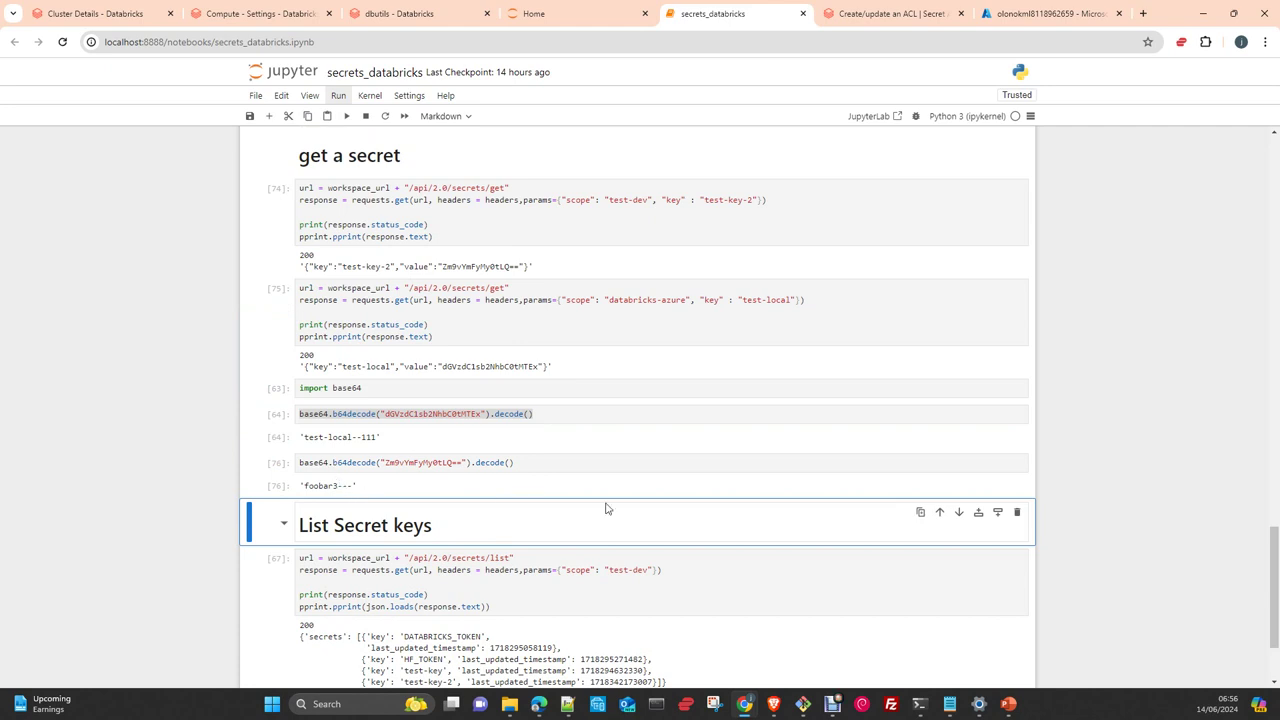
scroll(612, 497, "up", 3)
scroll(612, 497, "up", 3)
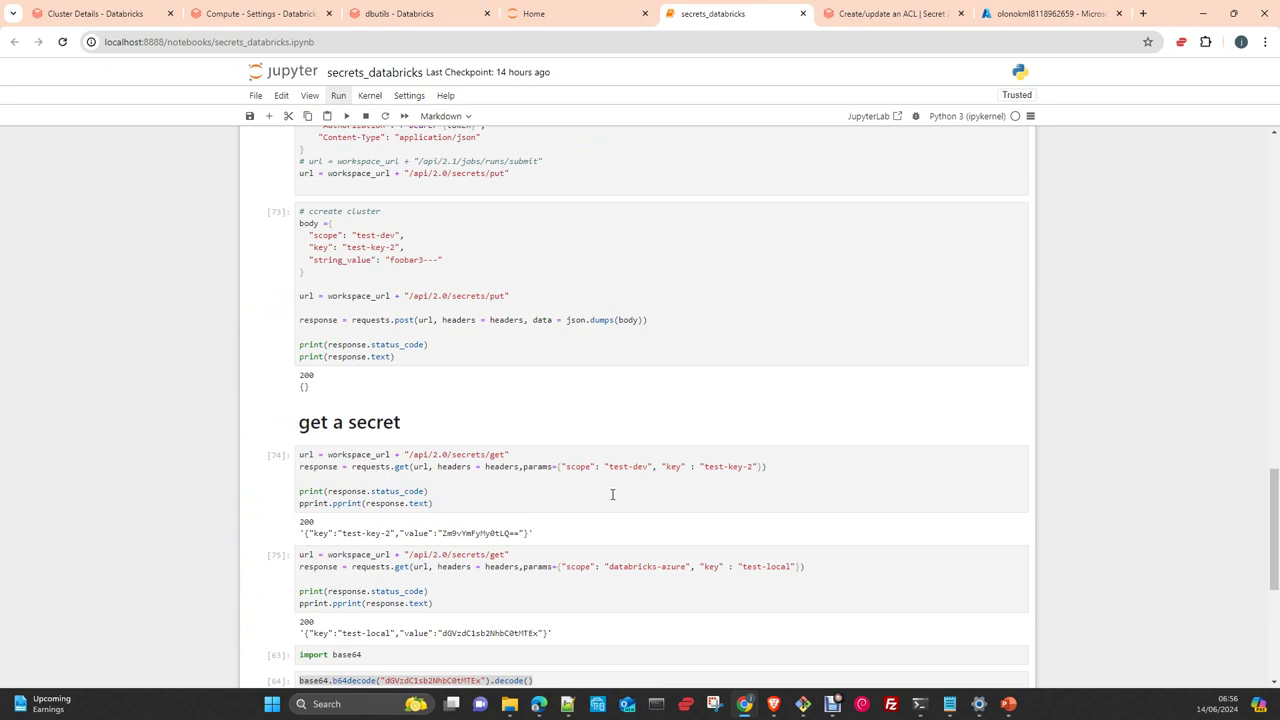
scroll(612, 494, "down", 3)
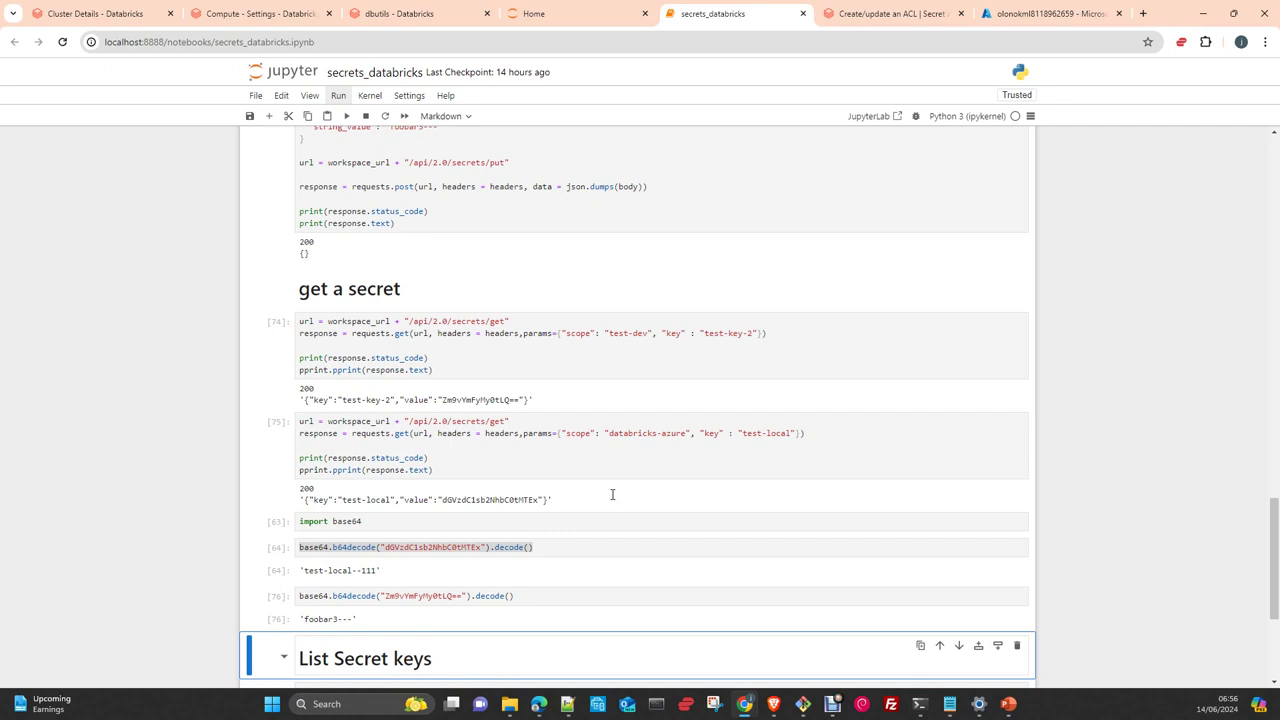
scroll(612, 494, "down", 3)
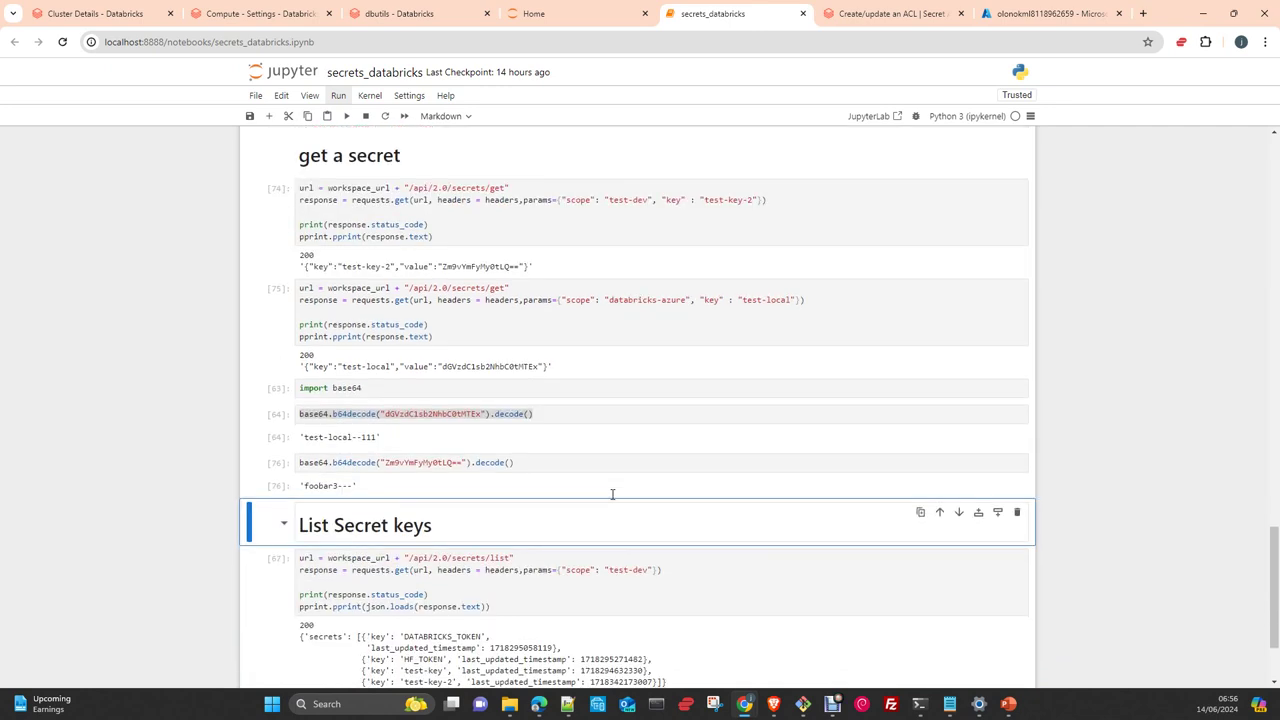
scroll(612, 494, "down", 3)
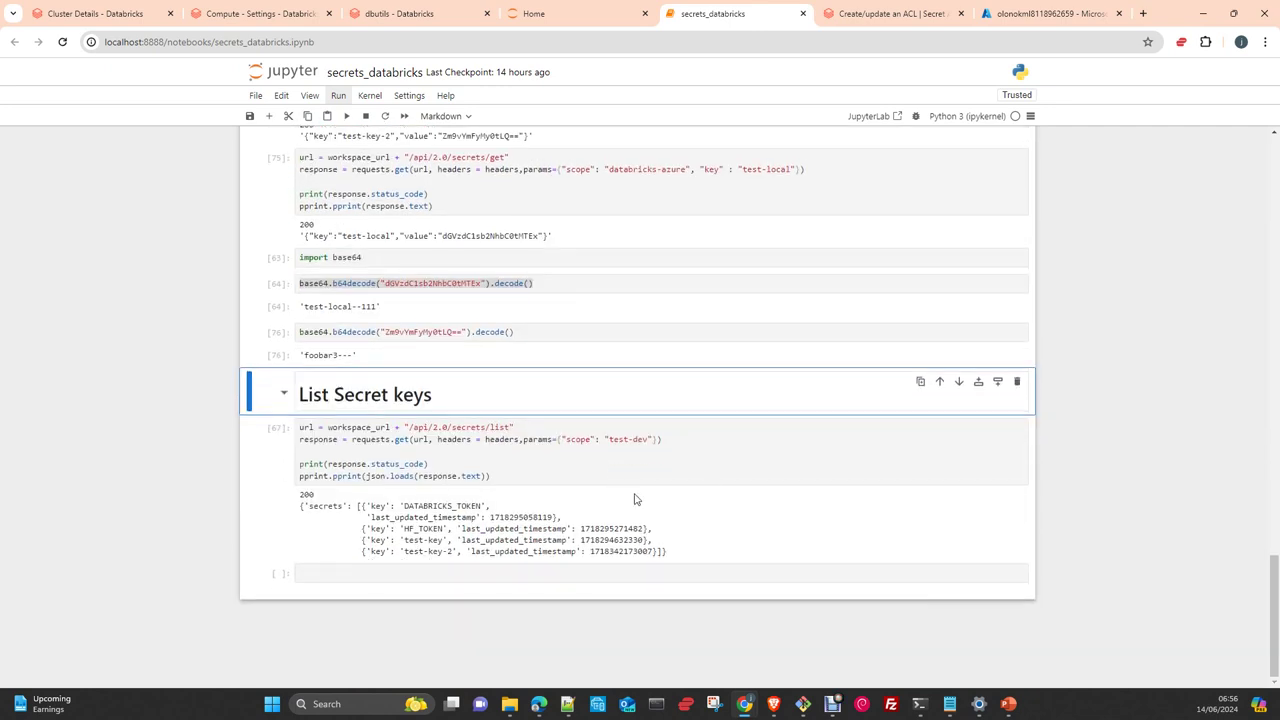
Rerun the test-dev List Secret keys call, listing four keys including an updated test-key-2
left_click(492, 476)
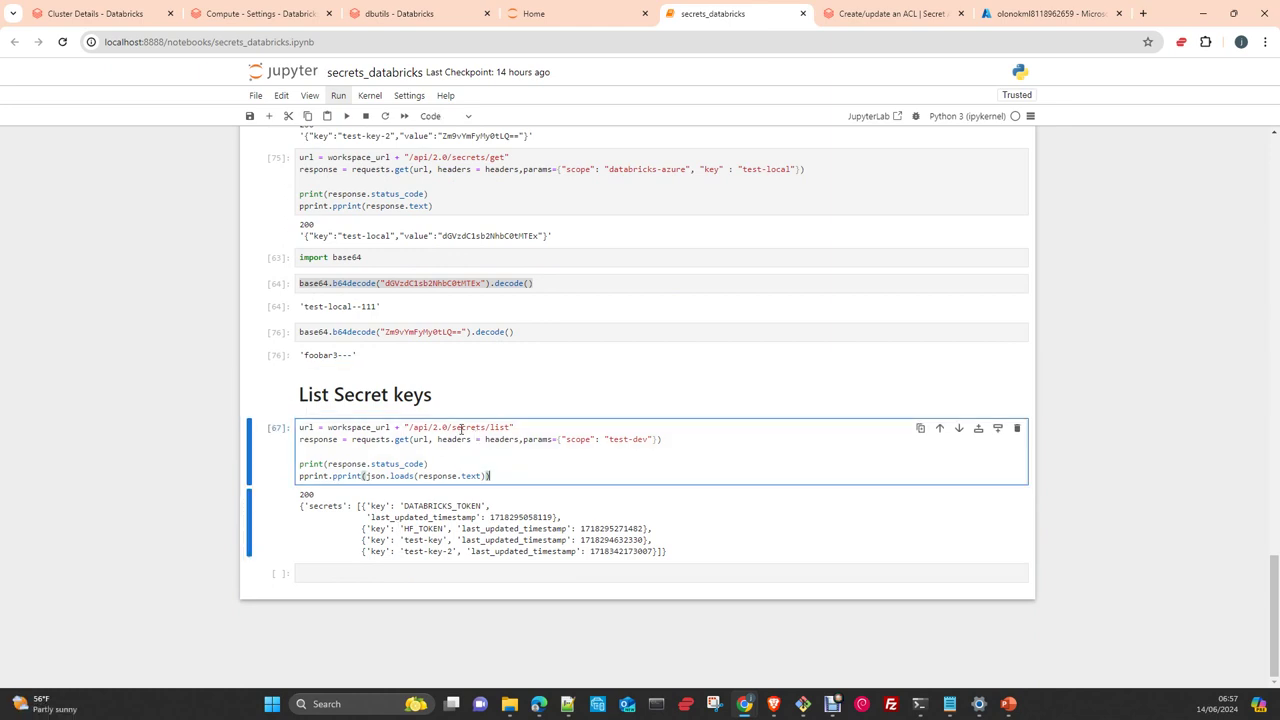
left_click(346, 116)
scroll(603, 471, "down", 1)
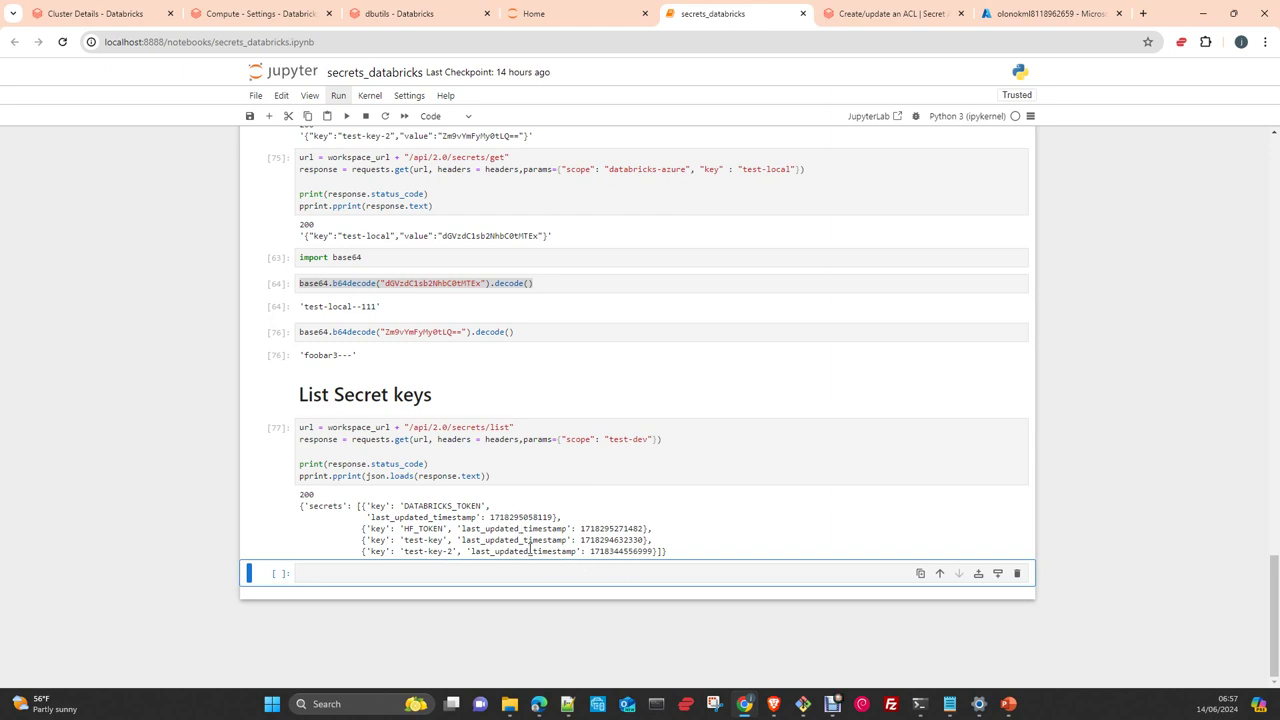
scroll(540, 560, "up", 5)
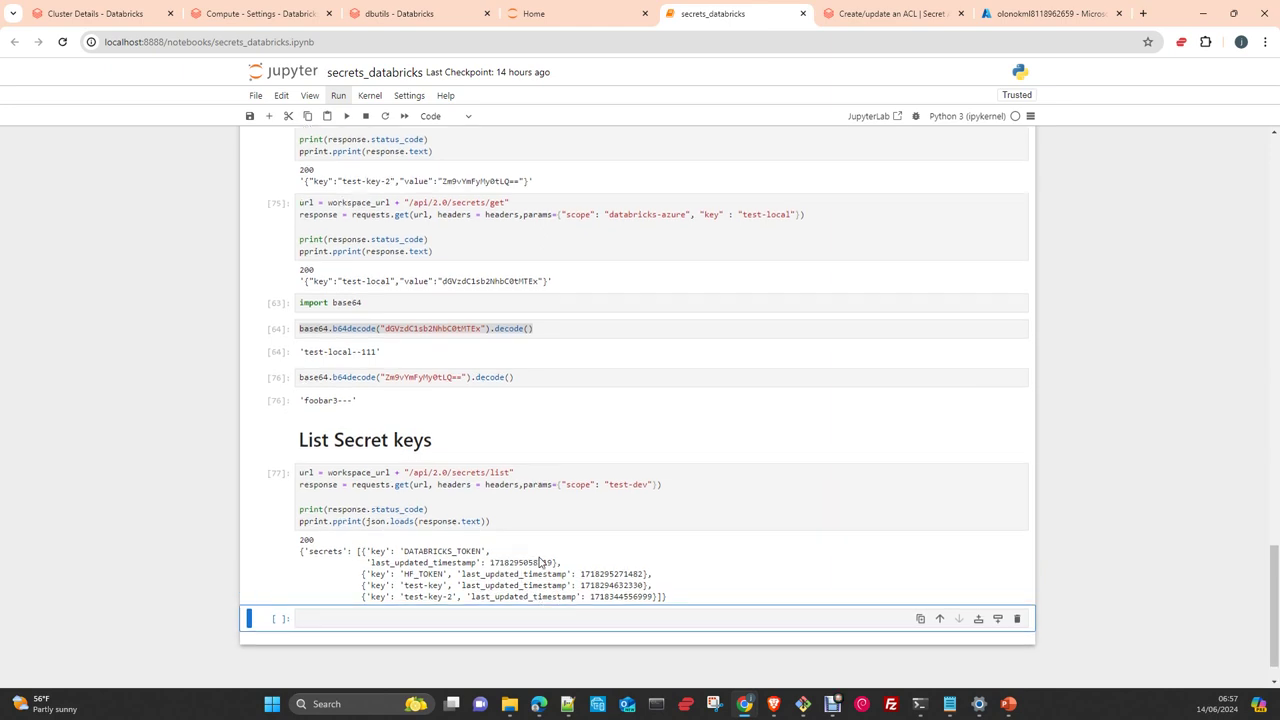
scroll(540, 560, "up", 20)
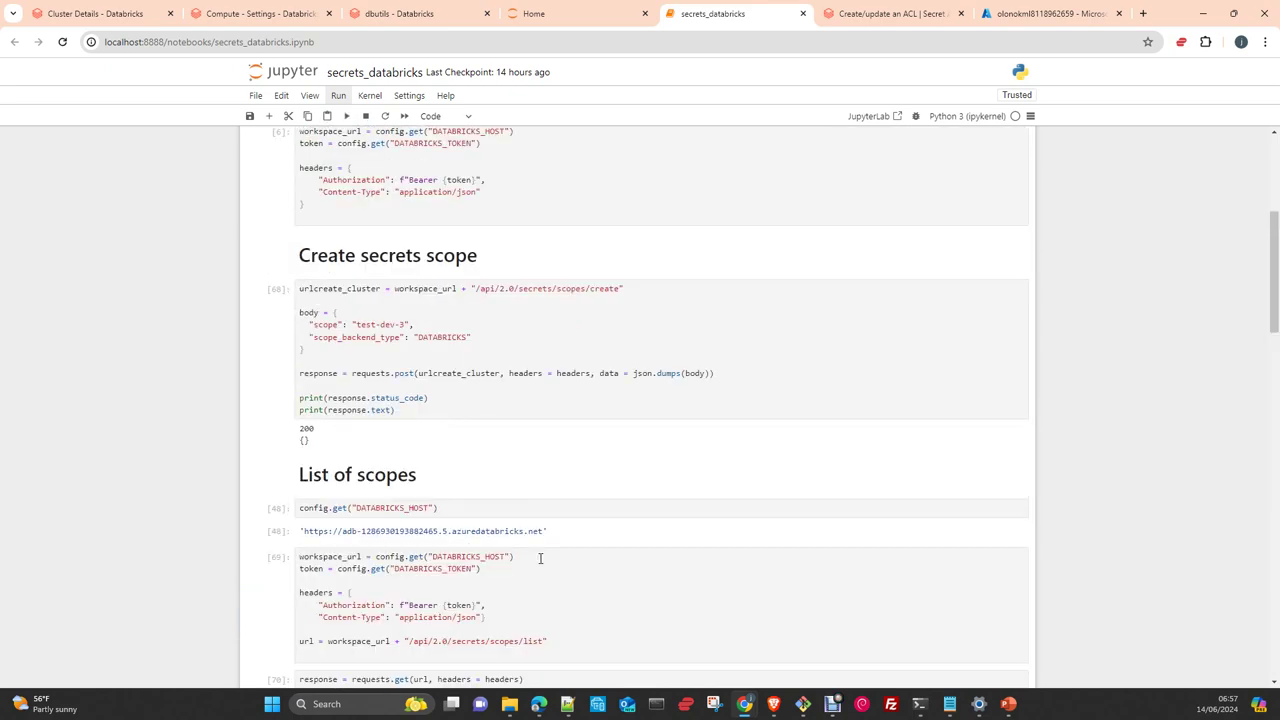
scroll(551, 243, "up", 3)
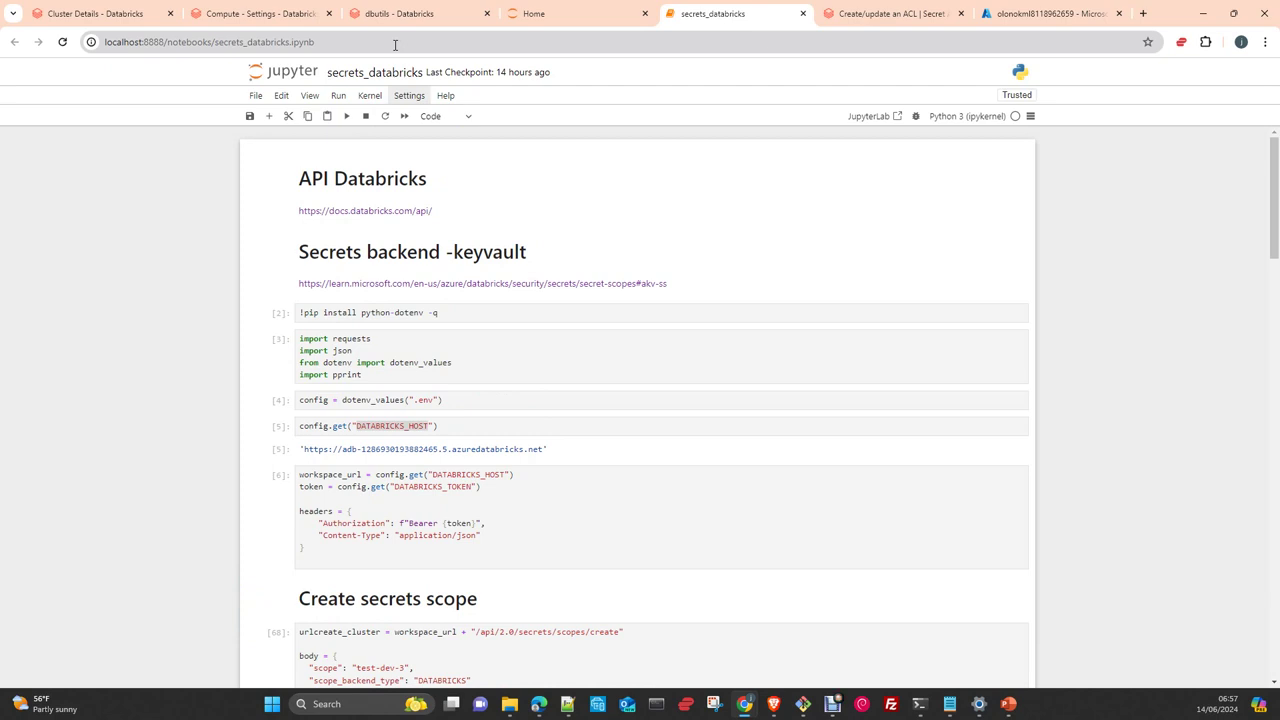
In the dbutils notebook, rerun the listScopes cell to confirm test-dev-3 appears
left_click(390, 14)
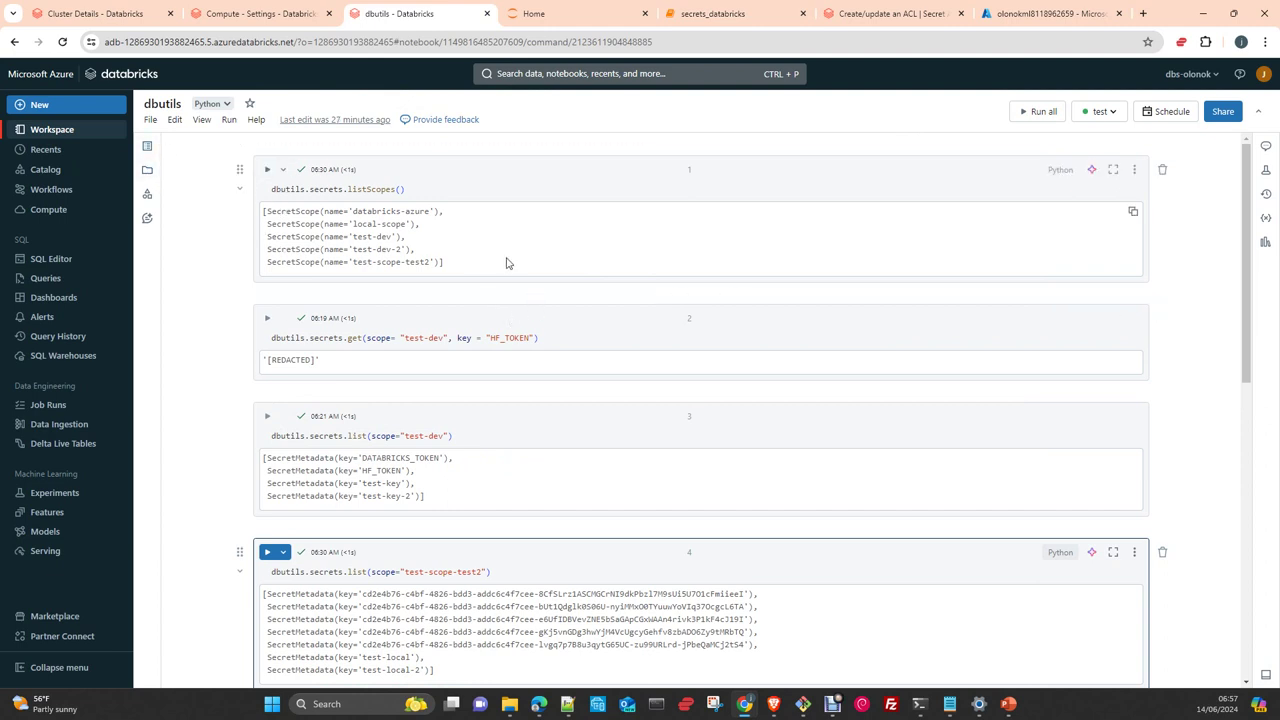
double_click(292, 190)
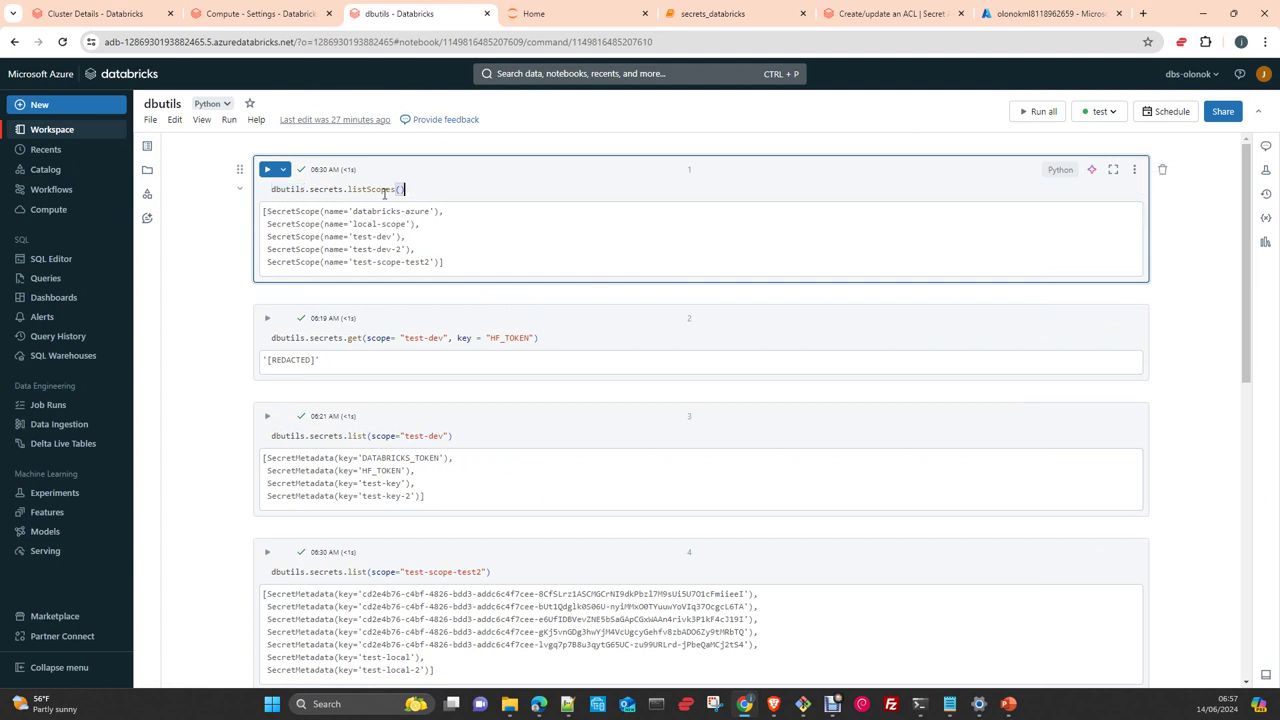
left_click(267, 169)
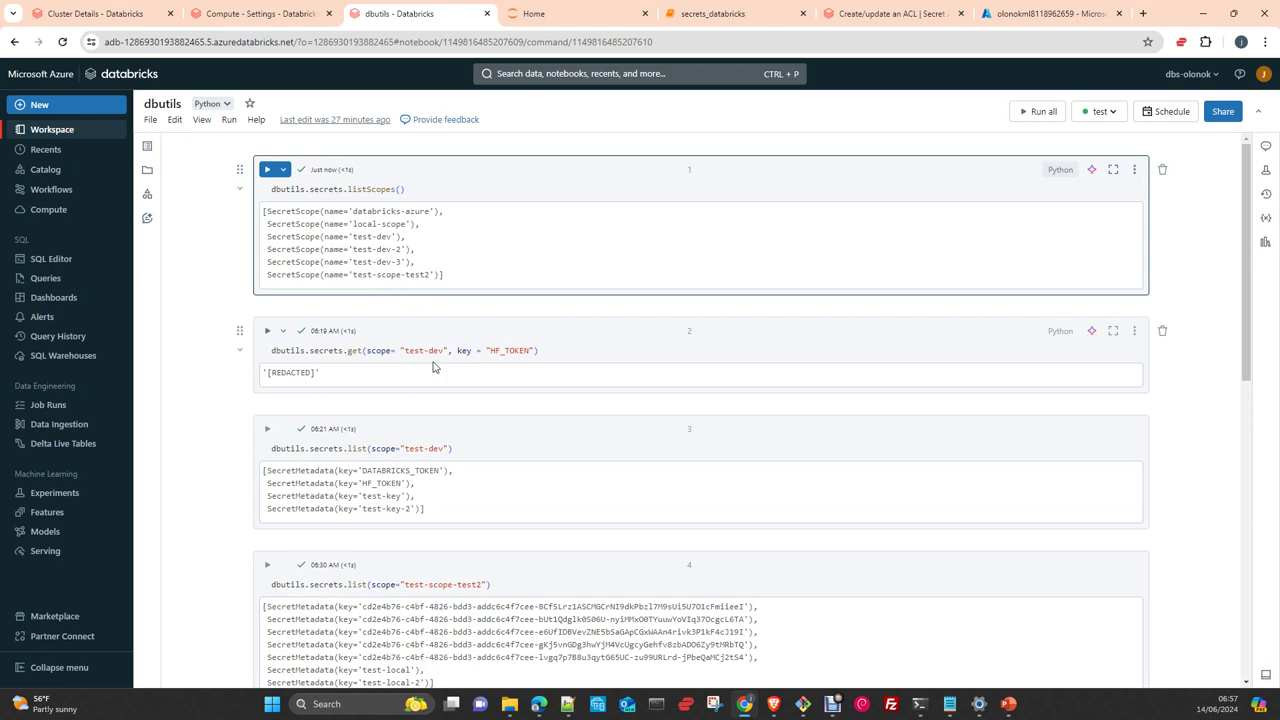
Rerun the HF_TOKEN secrets.get lookup from test-dev, then bring up the test cluster's details page
scroll(437, 366, "down", 1)
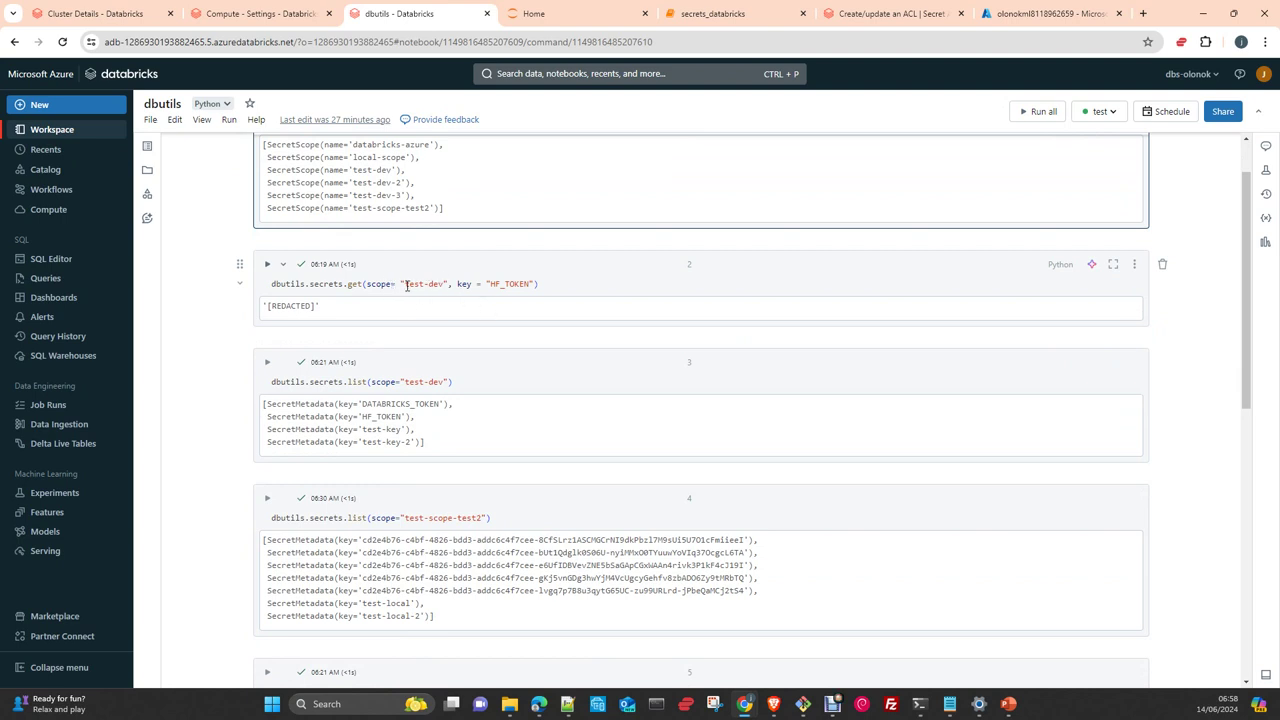
left_click(267, 264)
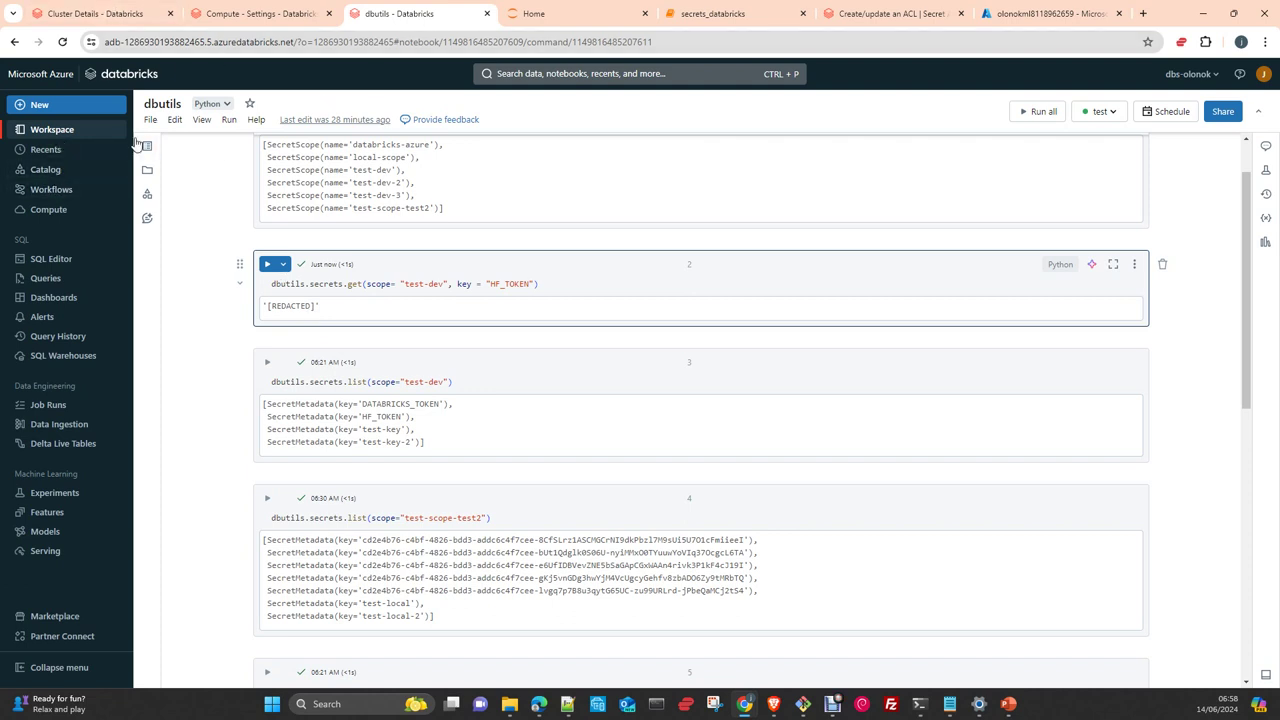
left_click(76, 16)
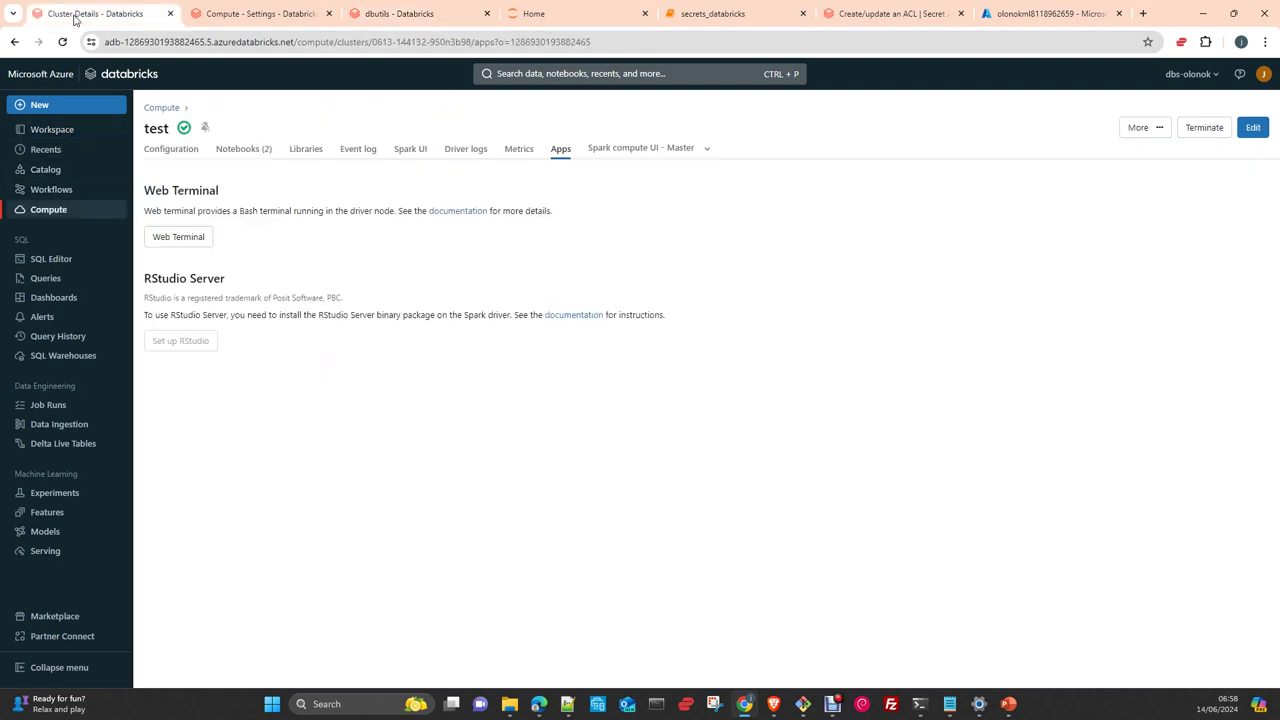
Browse Workspace > Users > personal folder and open the 'LLMs with Hugging Face Transformers and Databricks' notebook
left_click(50, 130)
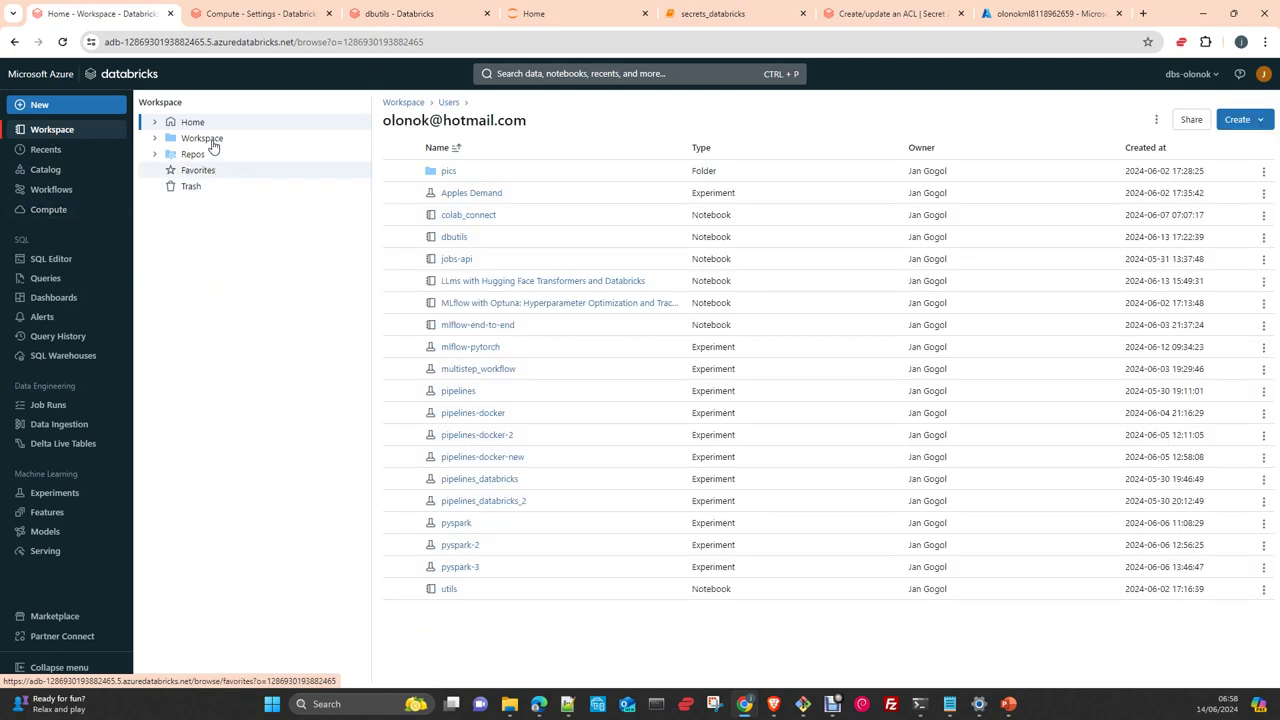
left_click(205, 139)
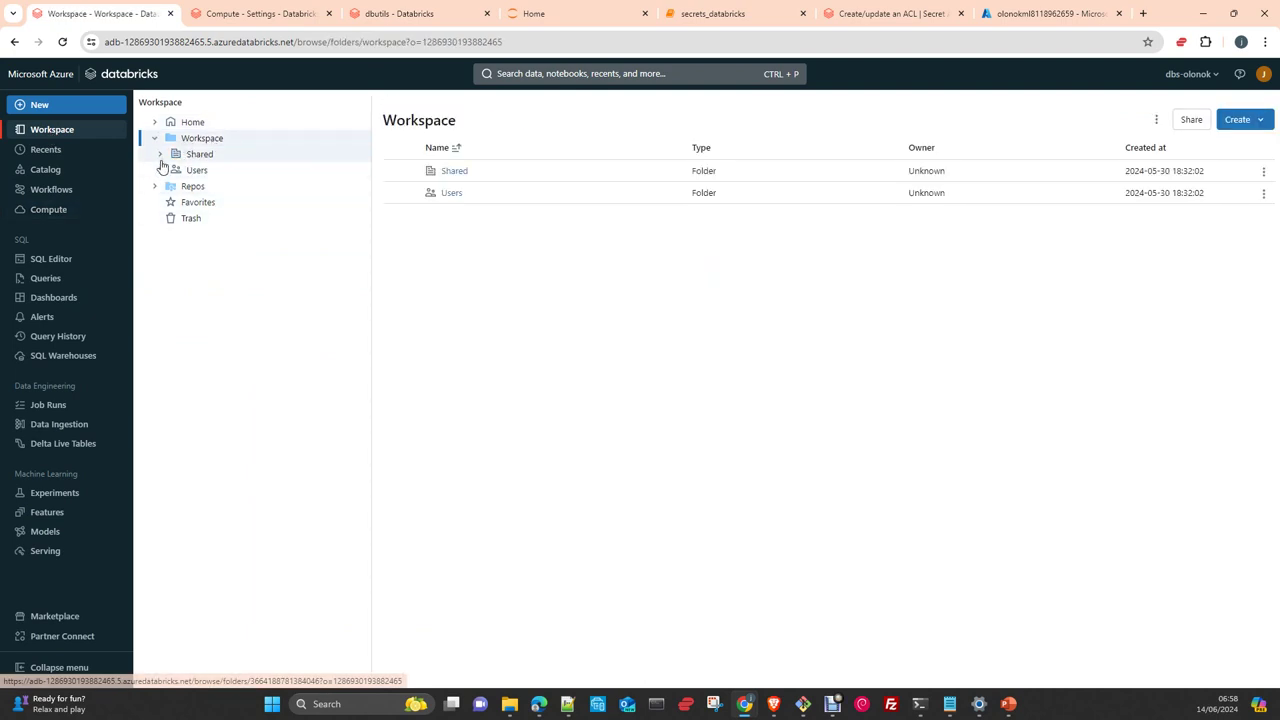
left_click(195, 142)
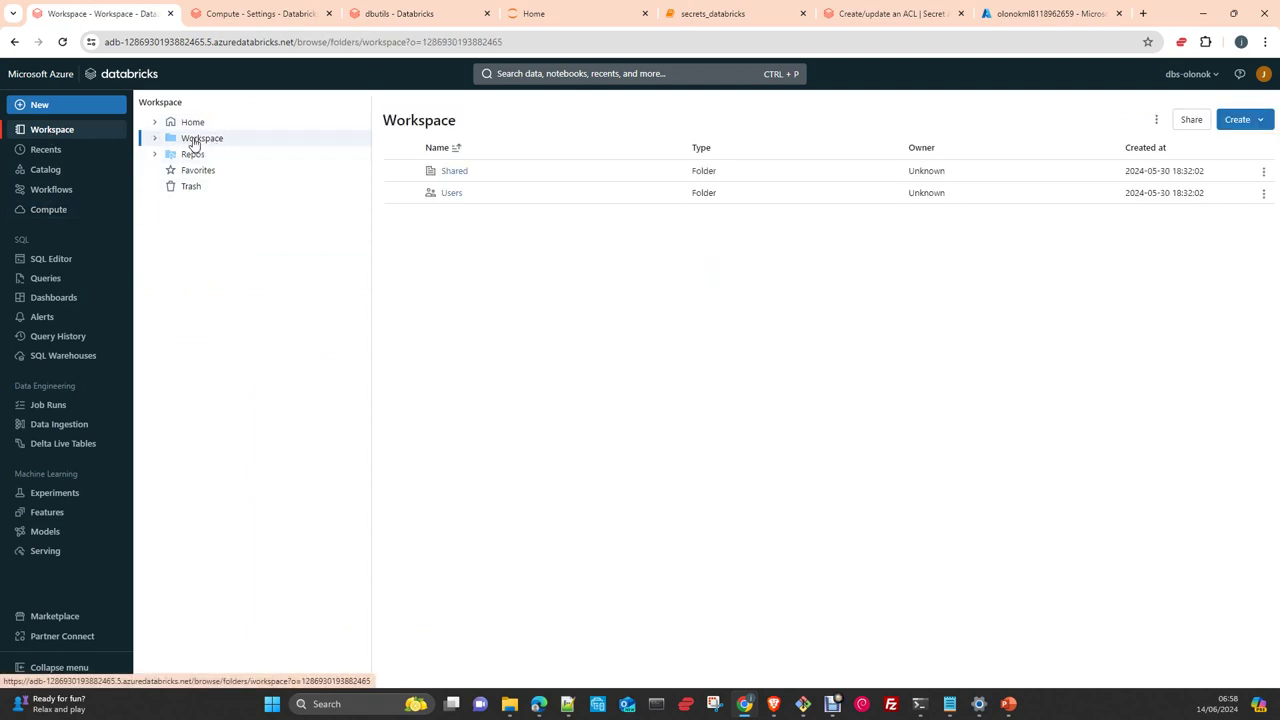
left_click(195, 146)
left_click(196, 170)
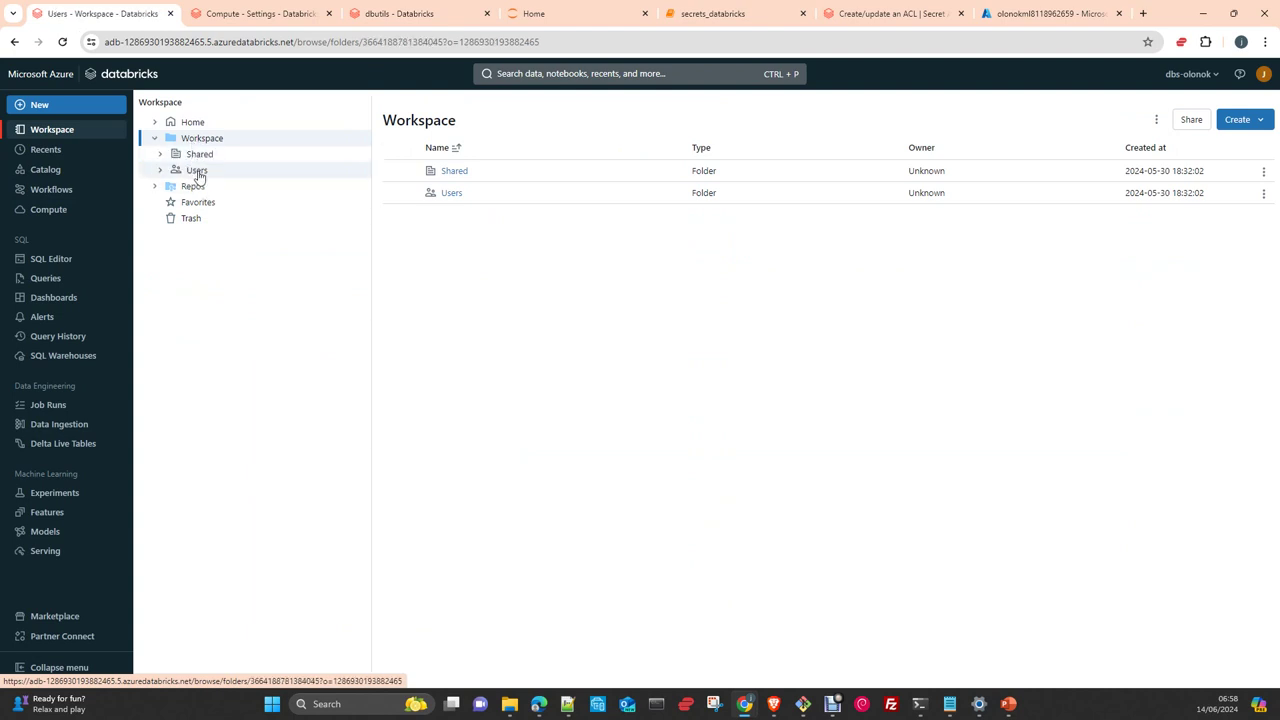
left_click(466, 174)
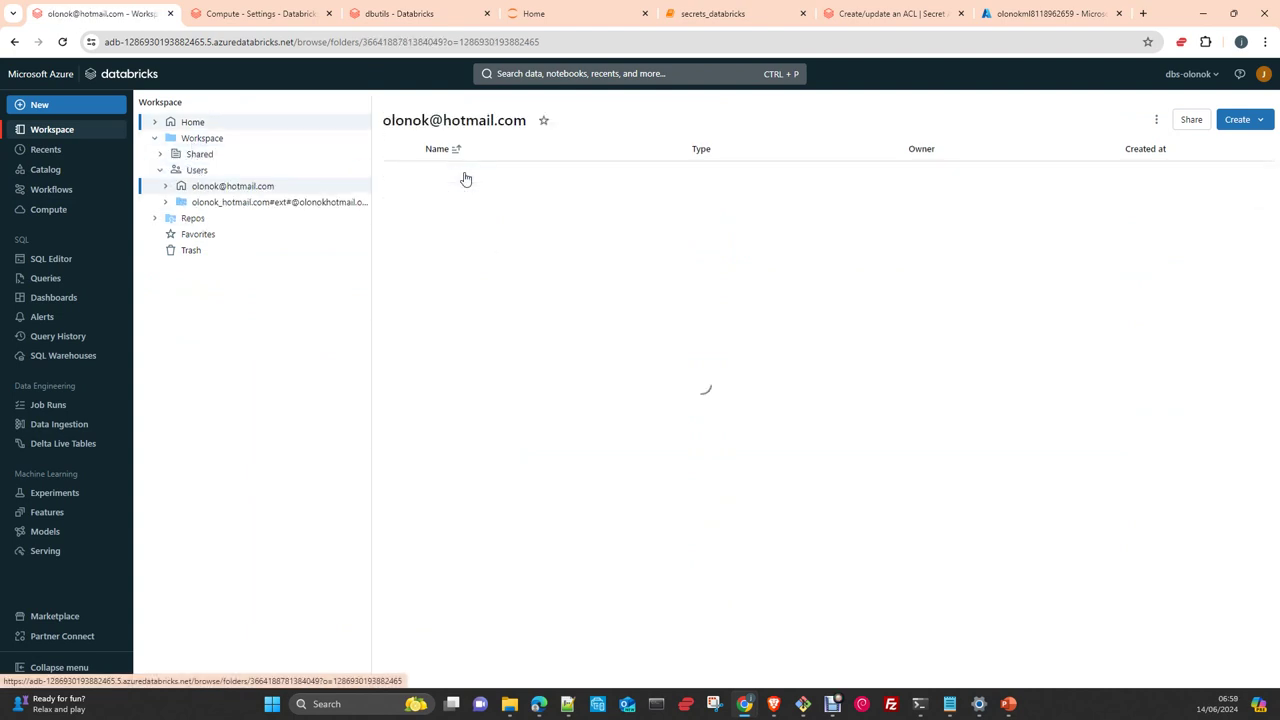
left_click(513, 286)
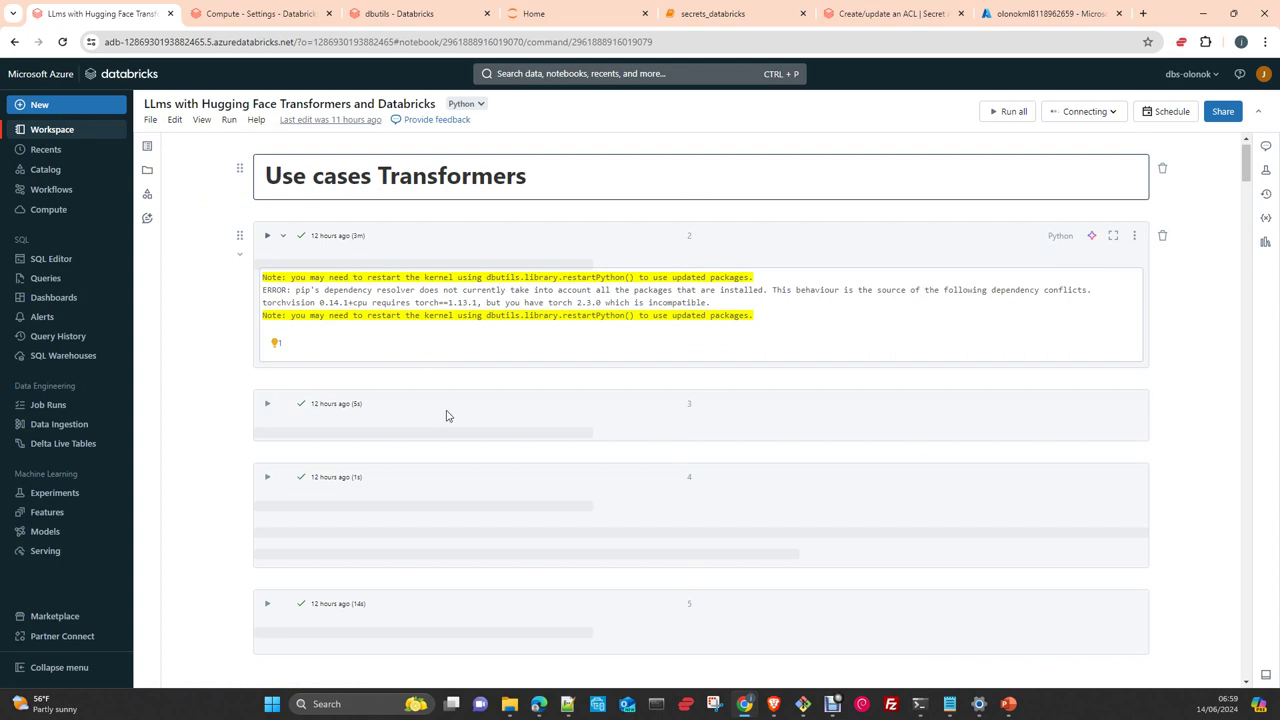
Scroll to cell 4, where dbutils.secrets.get(scope="test-dev", key="HF_TOKEN") sets the token
scroll(447, 415, "down", 3)
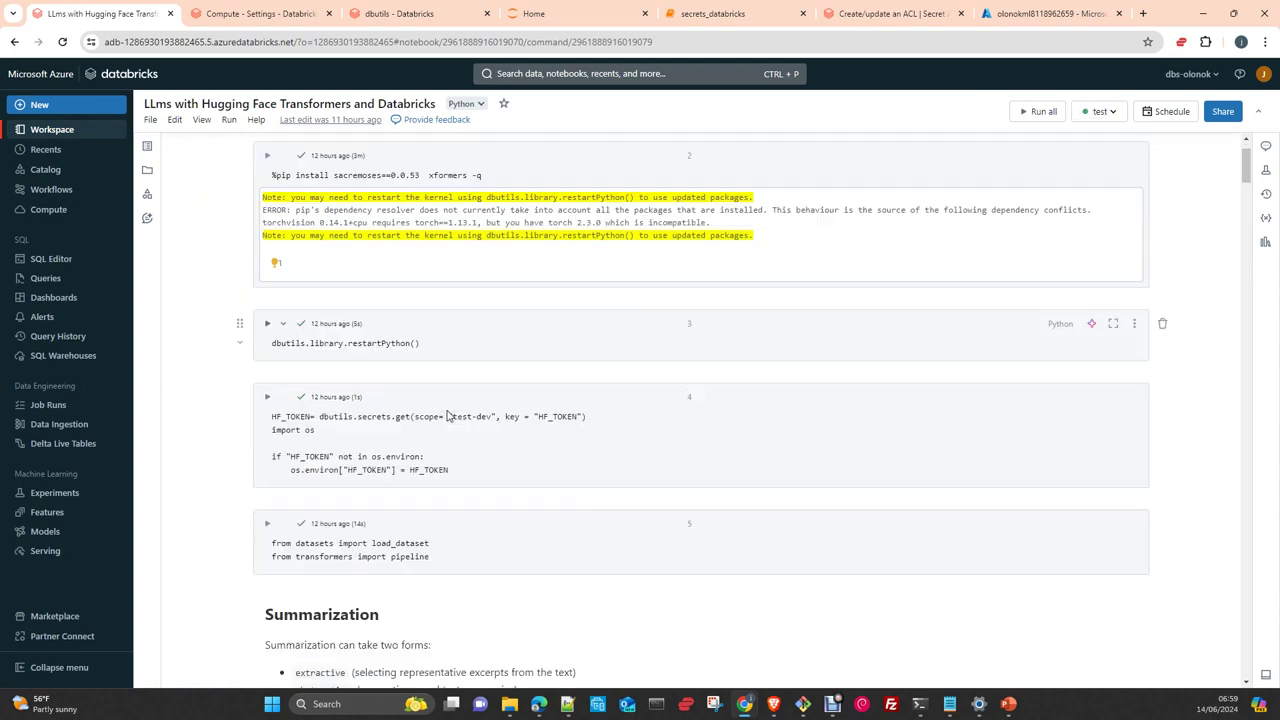
scroll(447, 415, "up", 2)
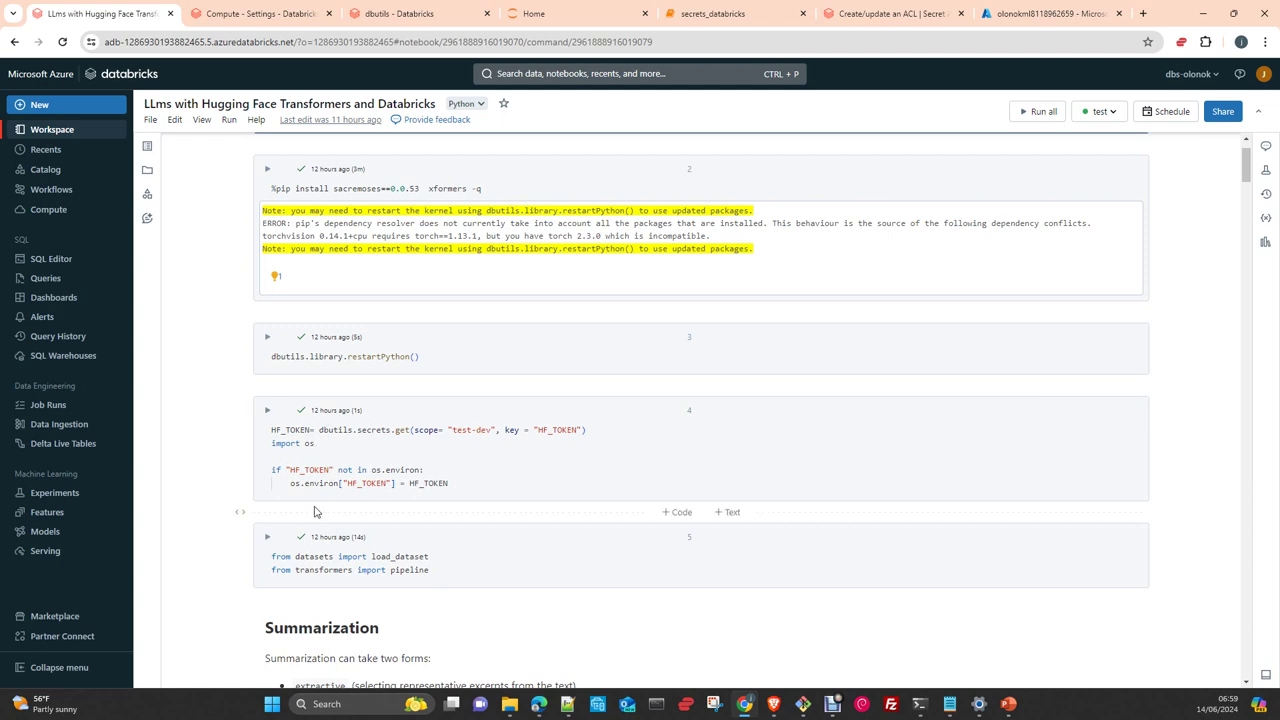
scroll(420, 503, "up", 1)
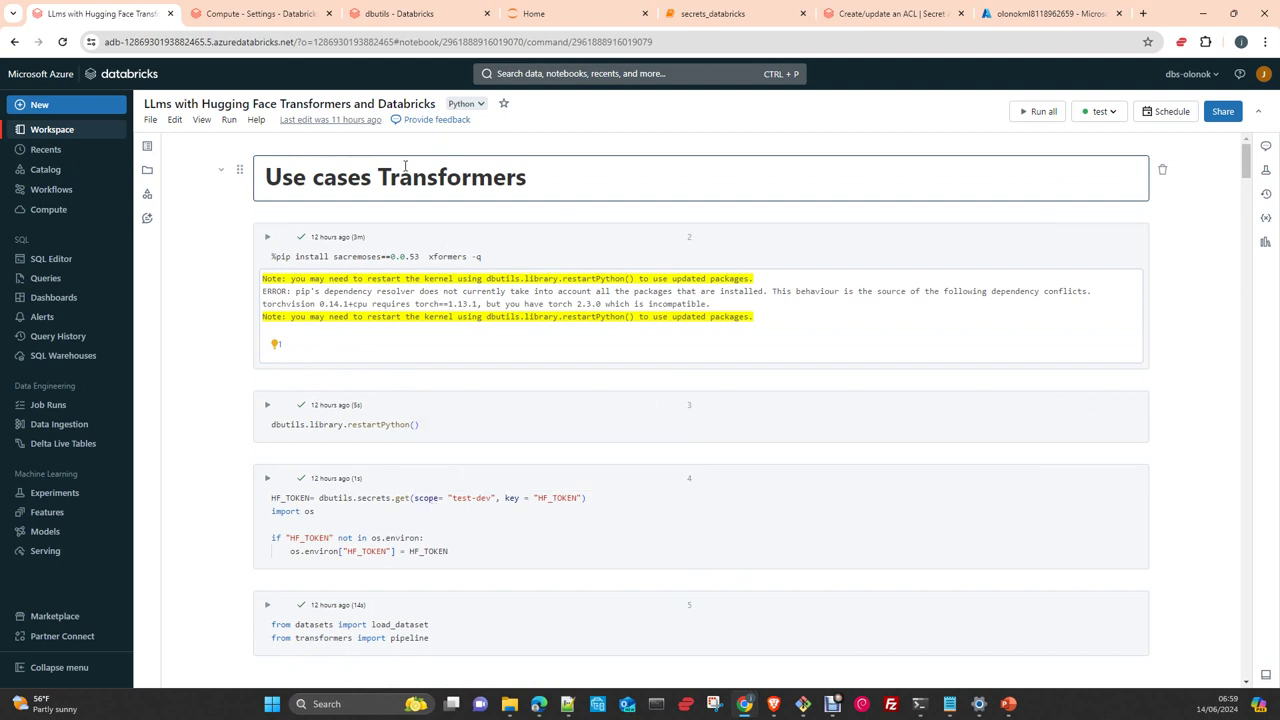
In the dbutils notebook, add a scratch cell after cell 2 typing dbutils.secrets. to browse autocomplete
left_click(384, 14)
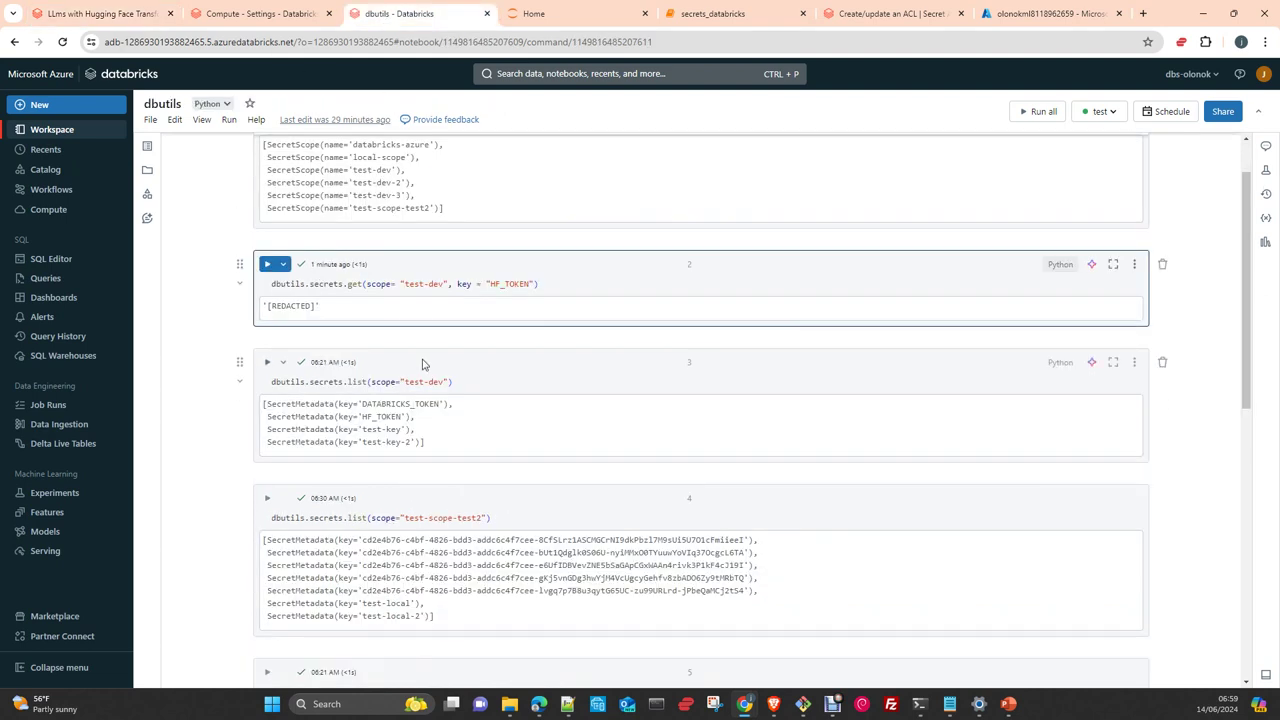
scroll(425, 365, "down", 1)
scroll(425, 365, "down", 3)
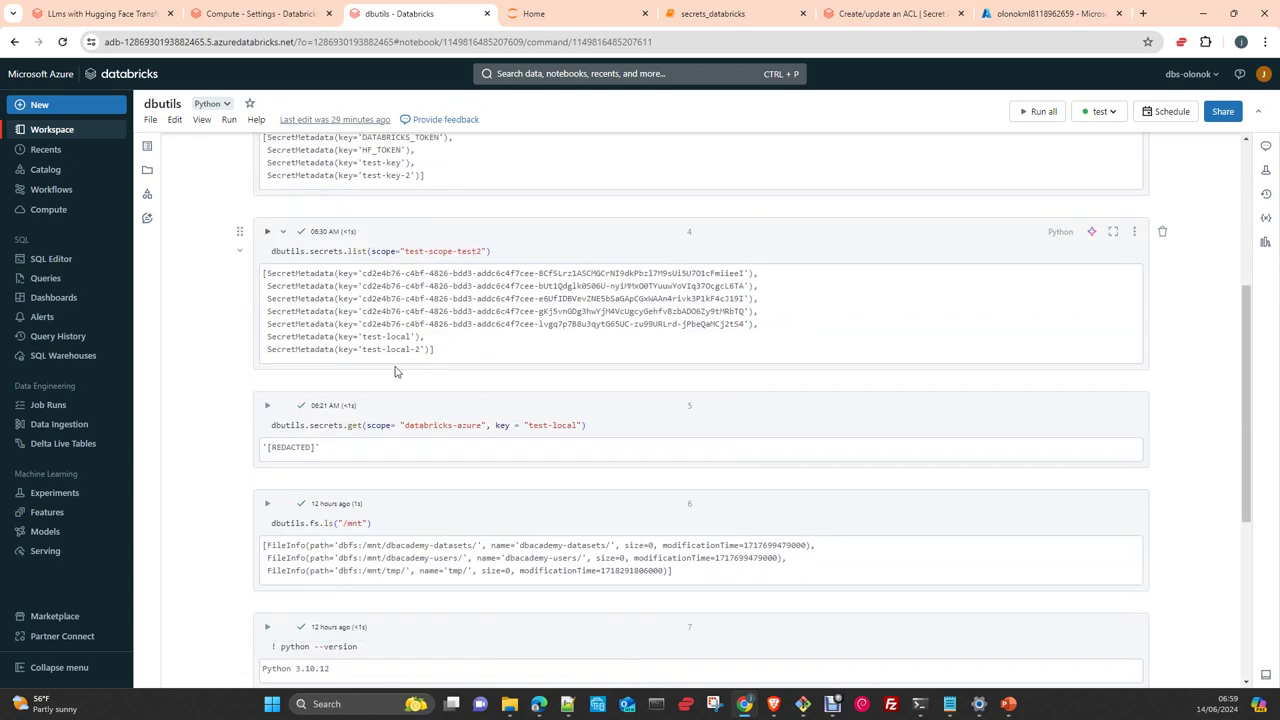
scroll(400, 360, "down", 2)
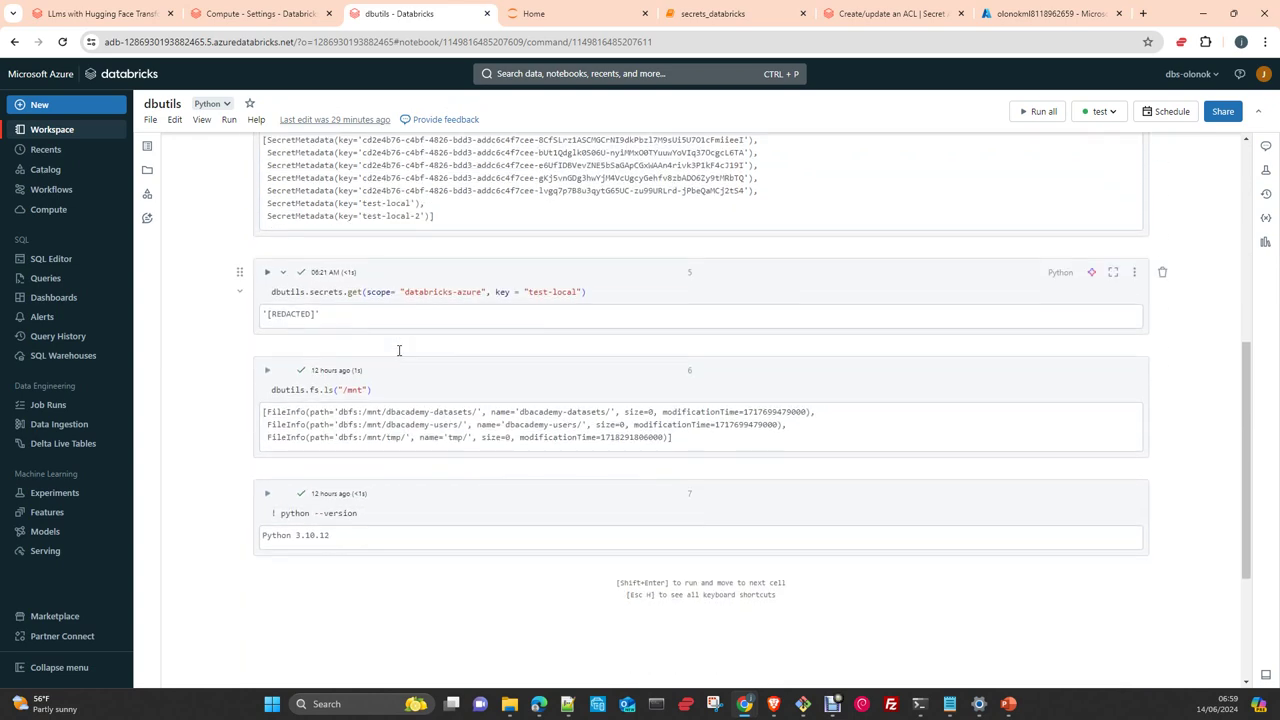
scroll(397, 351, "up", 2)
scroll(397, 351, "up", 4)
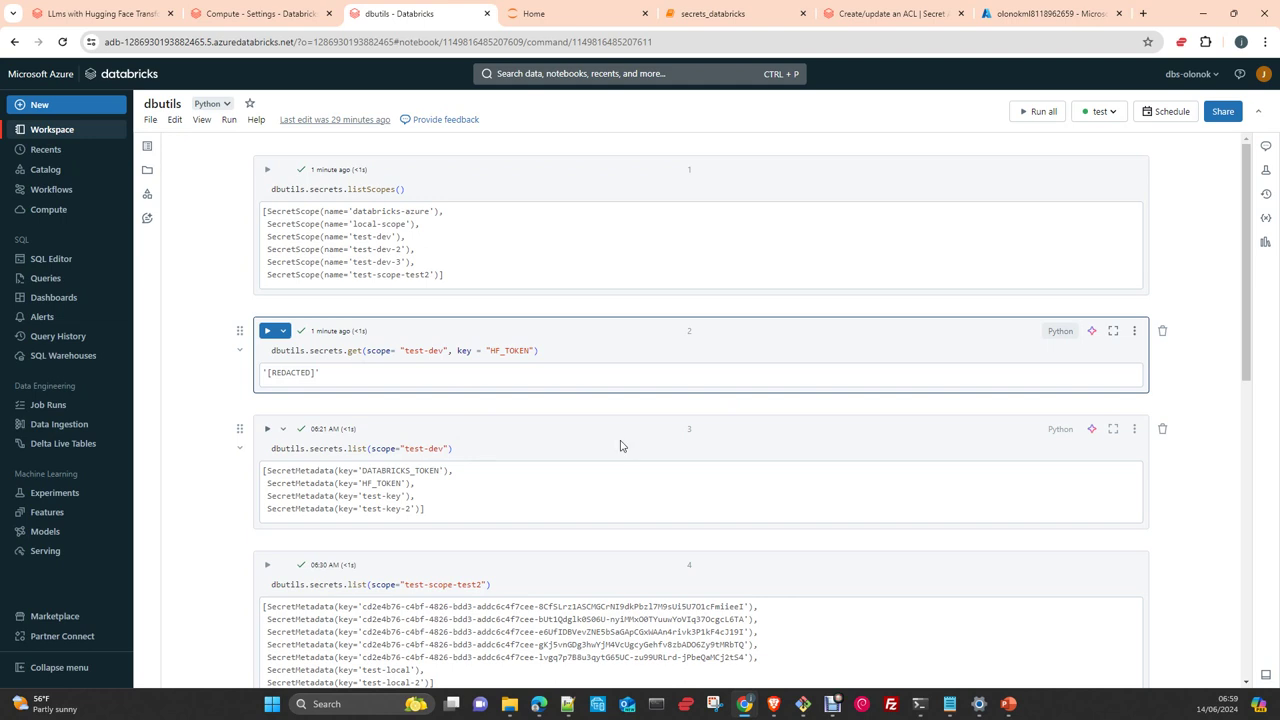
left_click(674, 404)
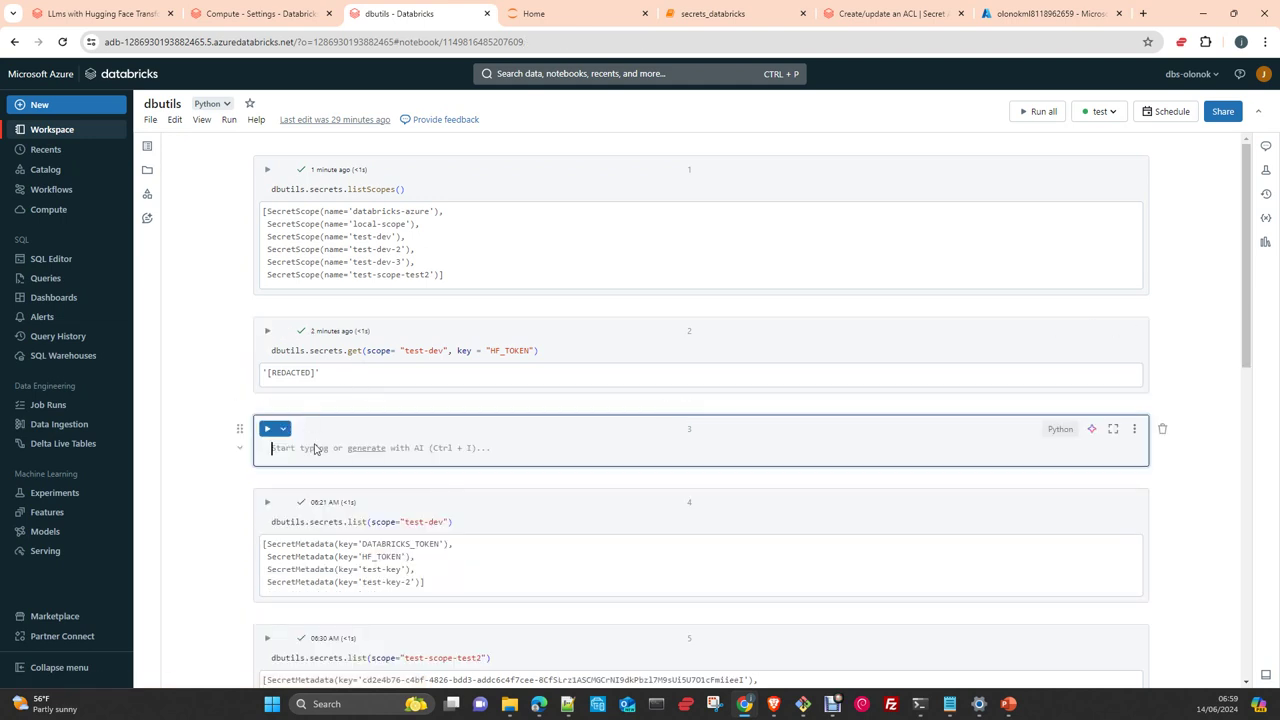
type("dbu")
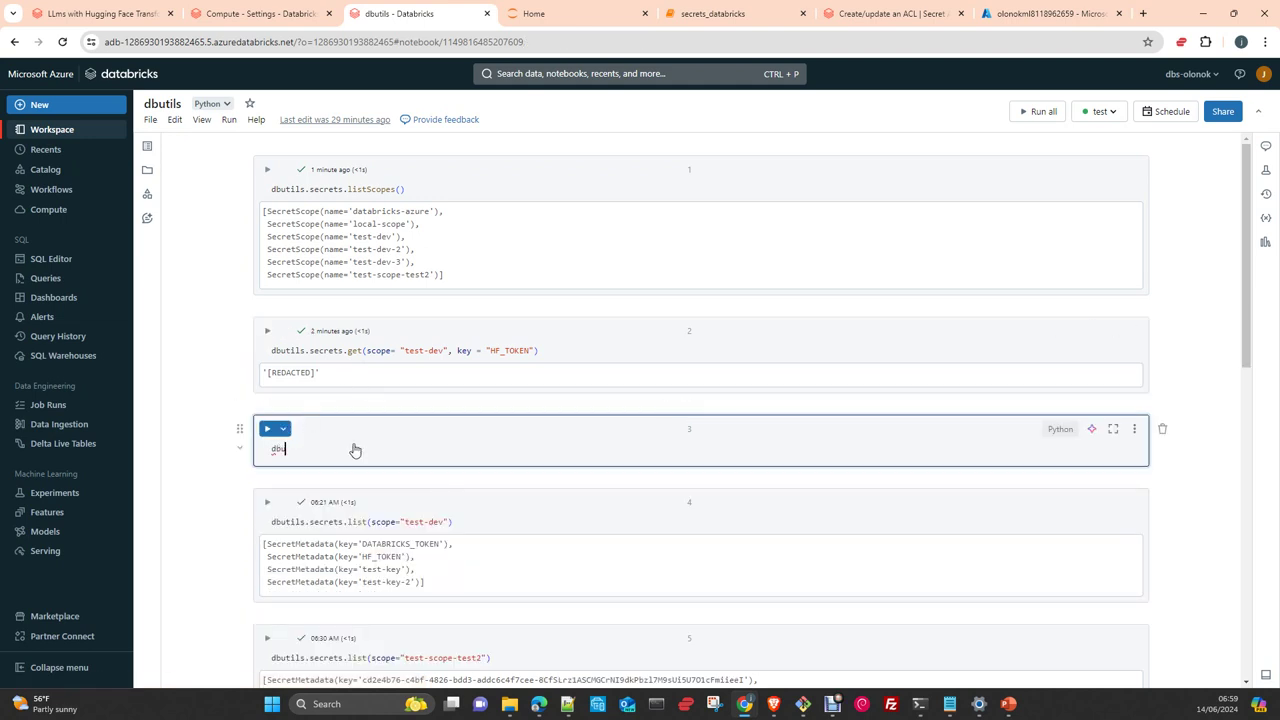
type("tils")
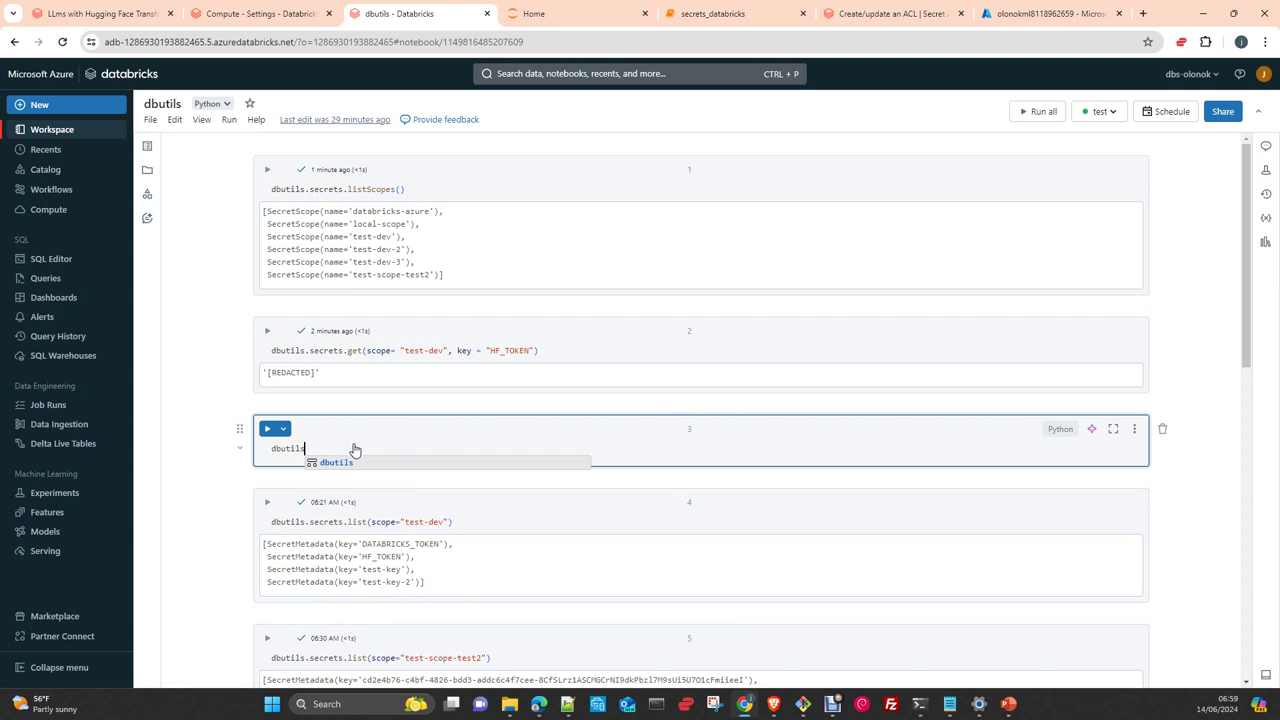
type(".secrets")
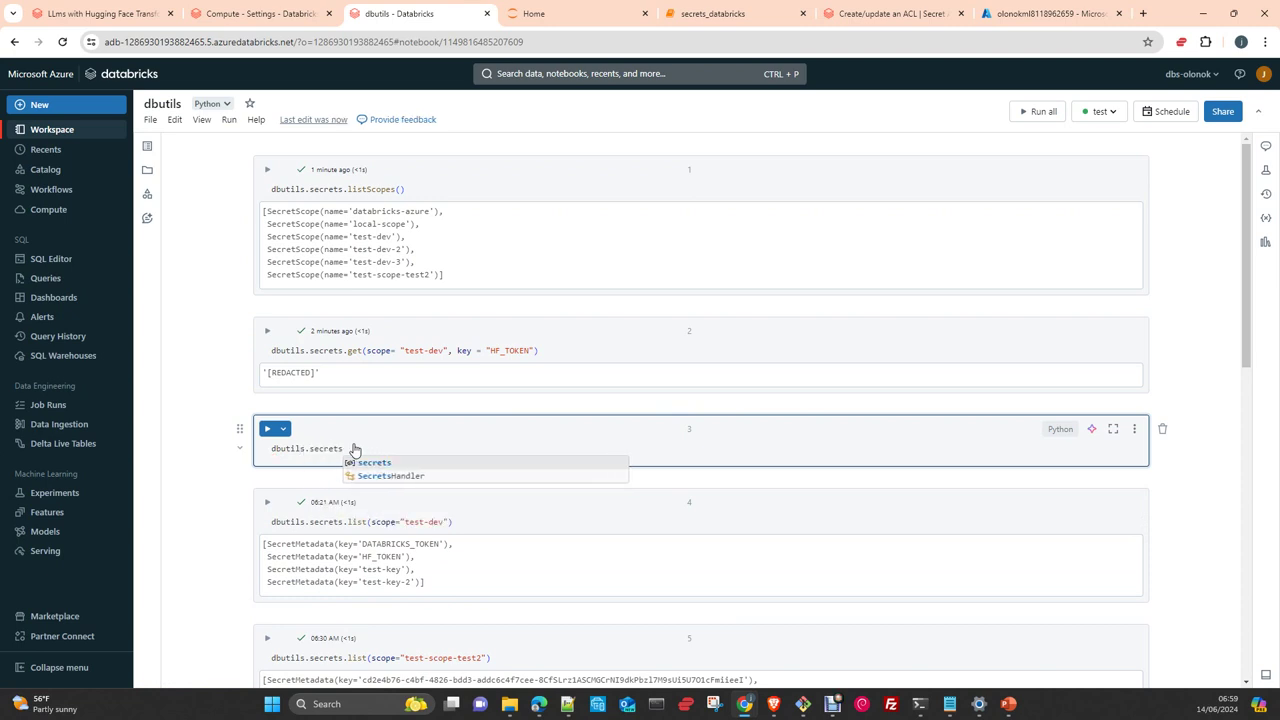
type(".")
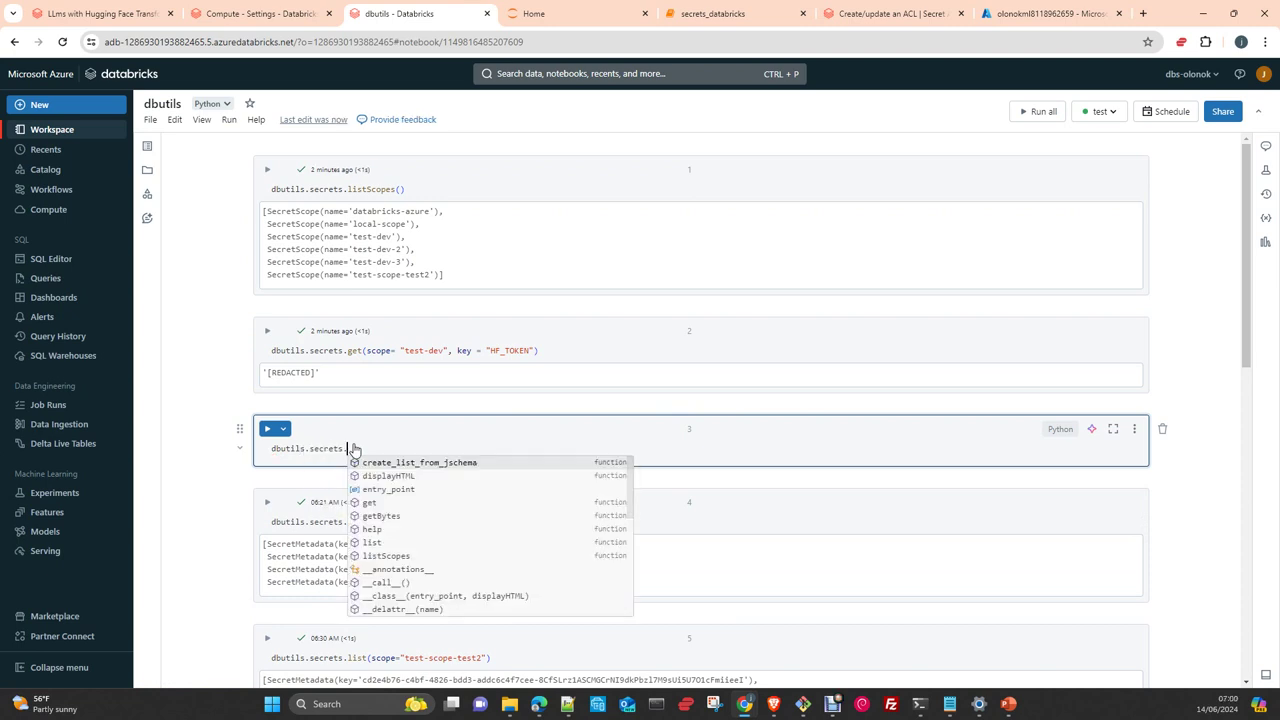
scroll(478, 507, "down", 1)
scroll(482, 509, "down", 5)
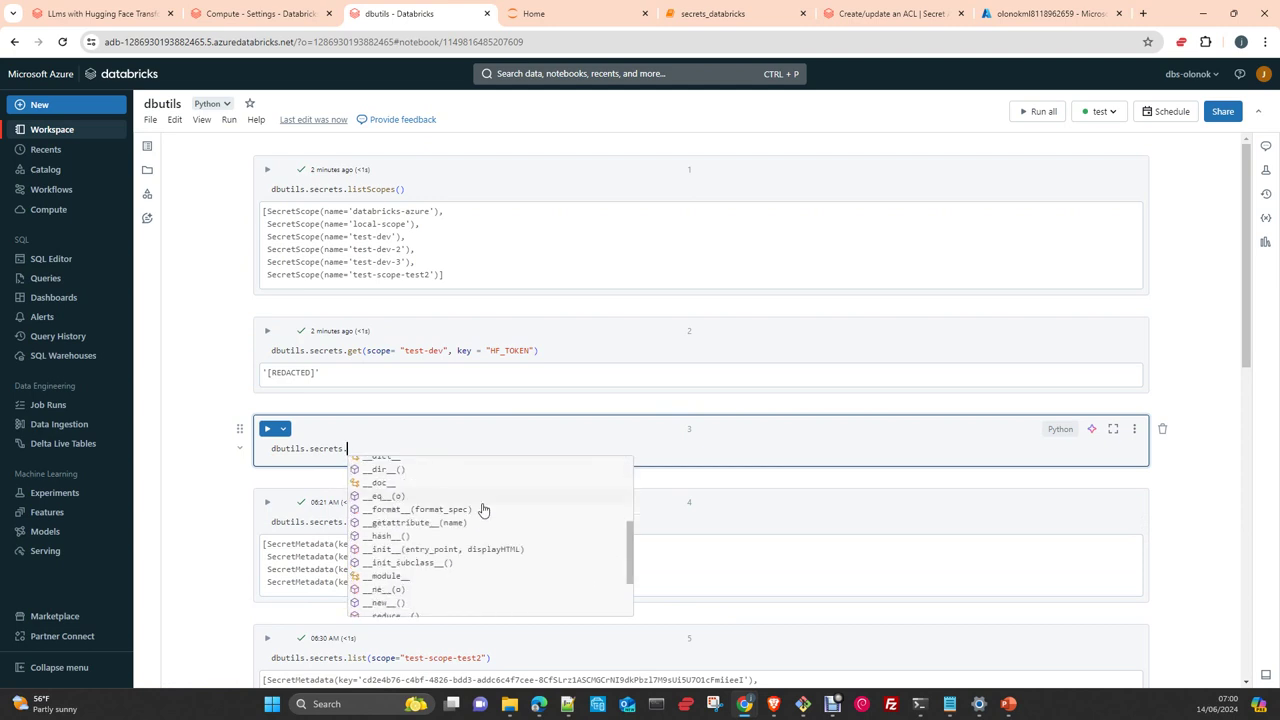
scroll(484, 512, "down", 1)
scroll(484, 512, "up", 6)
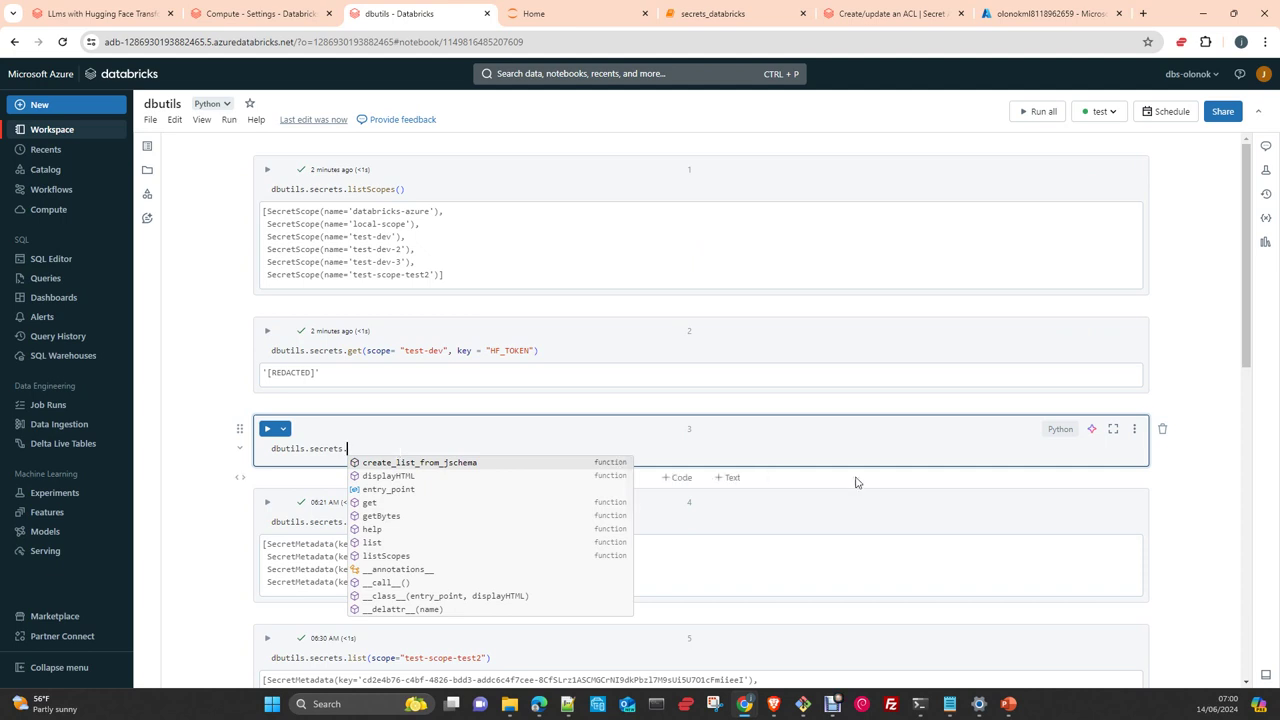
Delete the scratch cell with confirmation and bring up the Azure Key Vault overview
left_click(1164, 430)
left_click(813, 419)
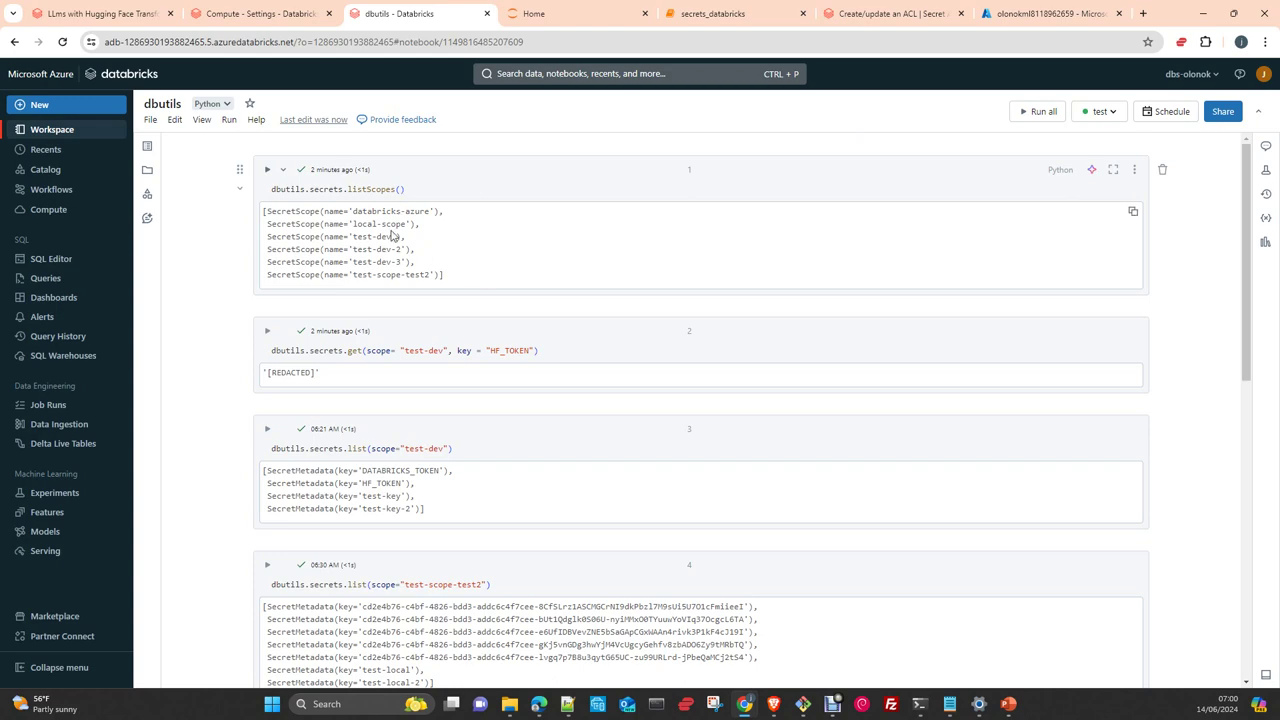
left_click(1031, 14)
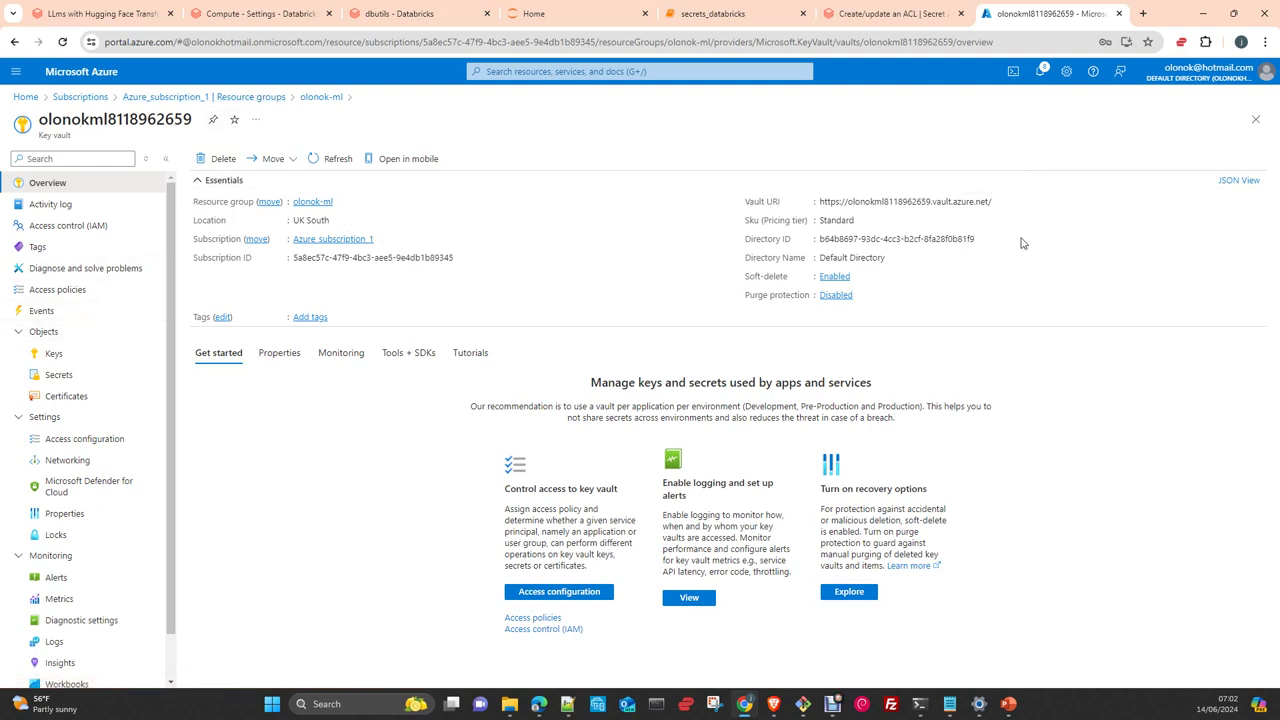
Start a new key vault access policy using the Key, Secret, & Certificate Management template
left_click(80, 292)
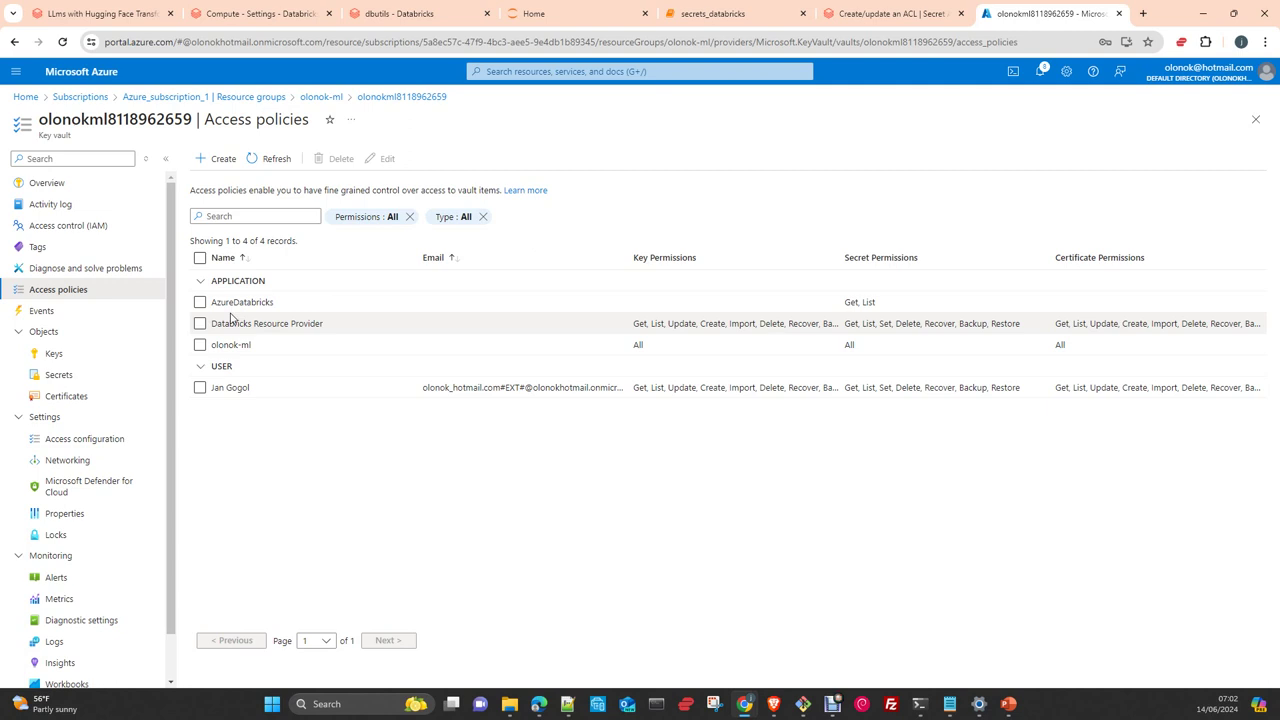
left_click(215, 163)
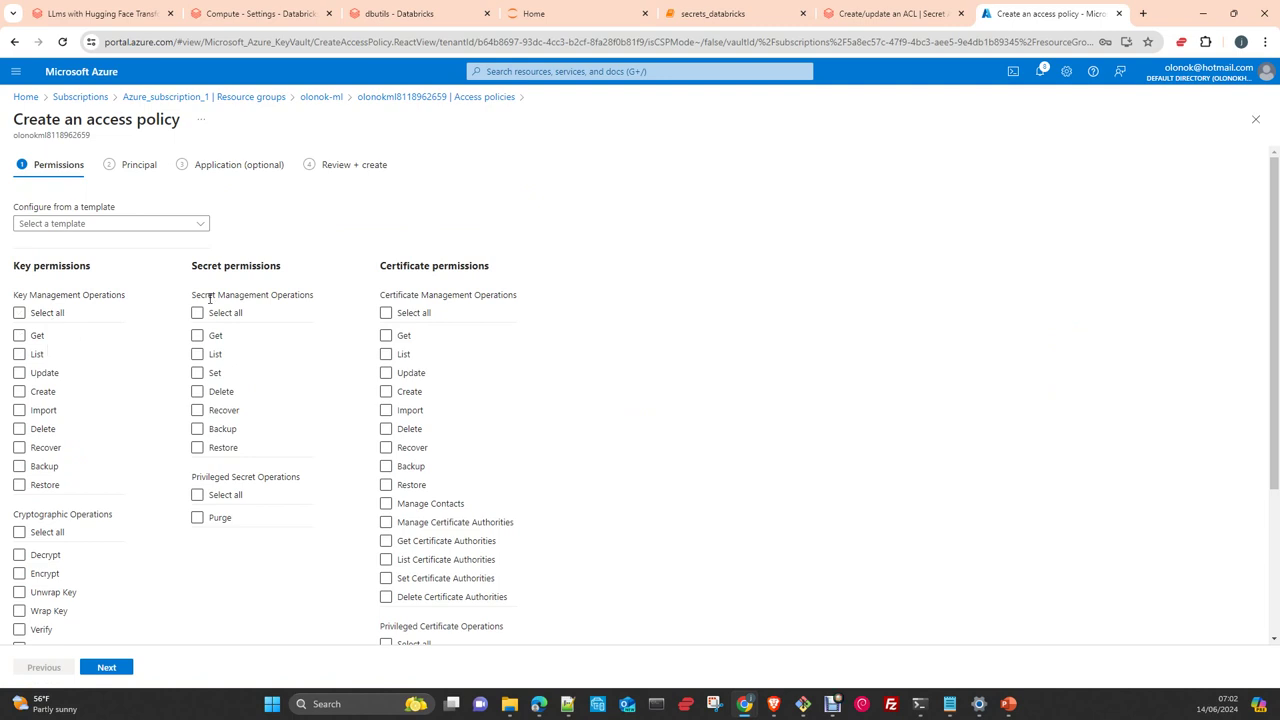
left_click(130, 224)
left_click(114, 243)
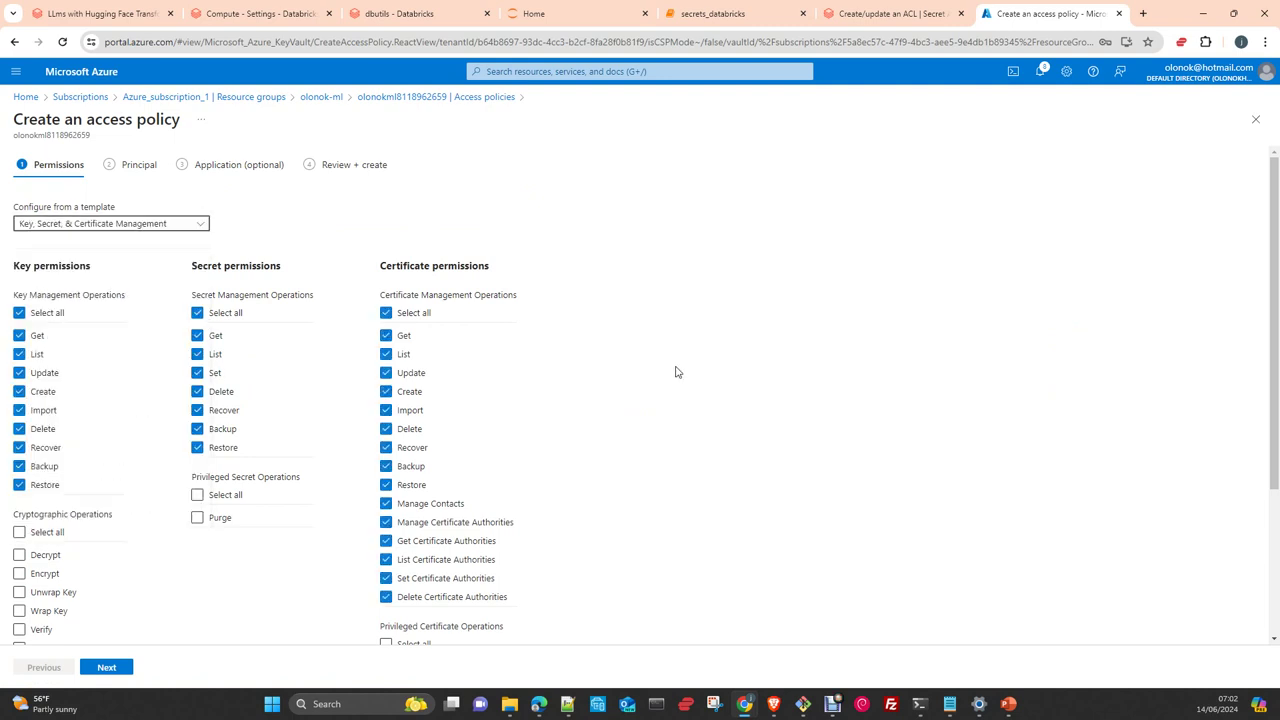
scroll(660, 395, "down", 2)
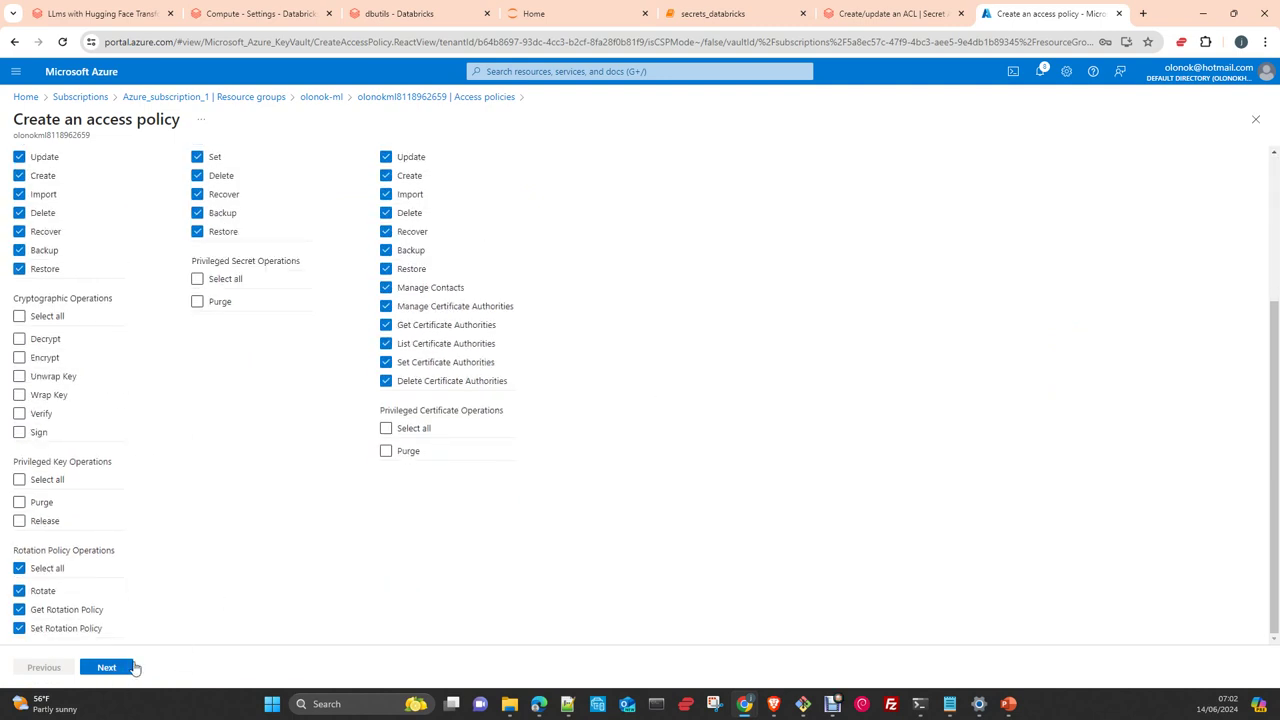
left_click(126, 667)
Pick Databricks Resource Provider as principal, reach the review, then return to Access policies uncreated
left_click(32, 257)
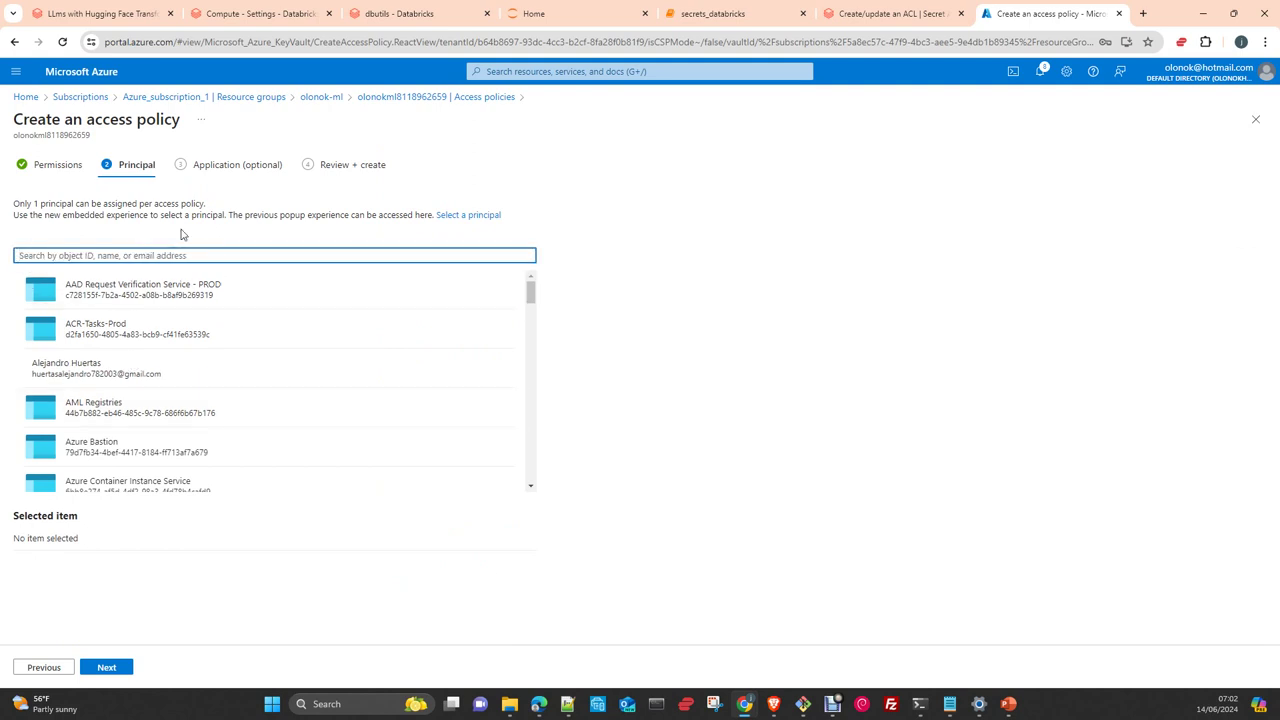
type("databricks")
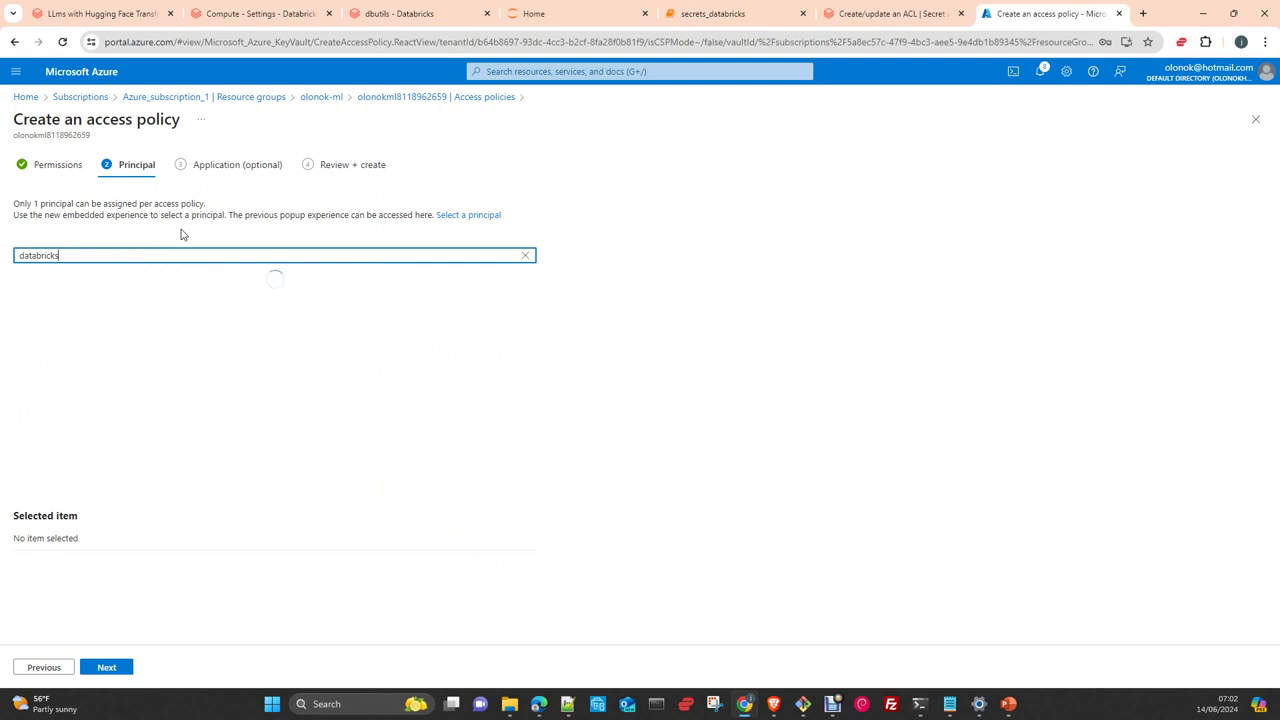
left_click(120, 294)
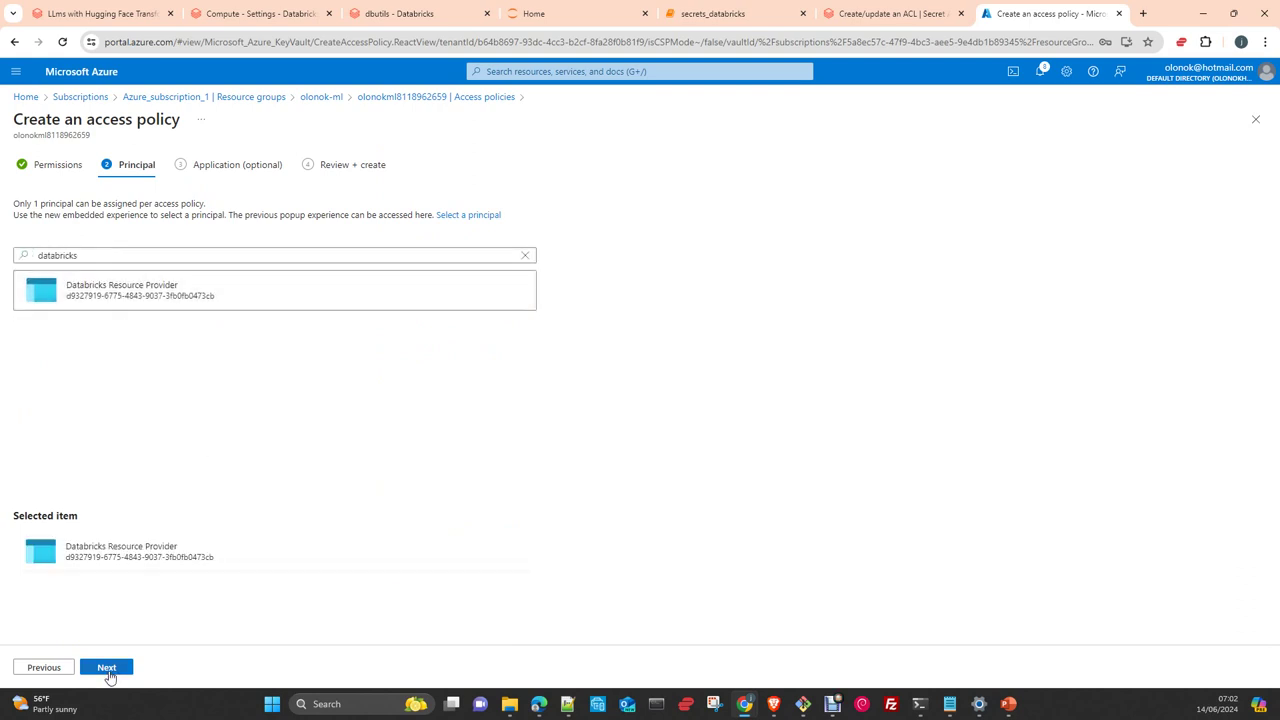
left_click(110, 672)
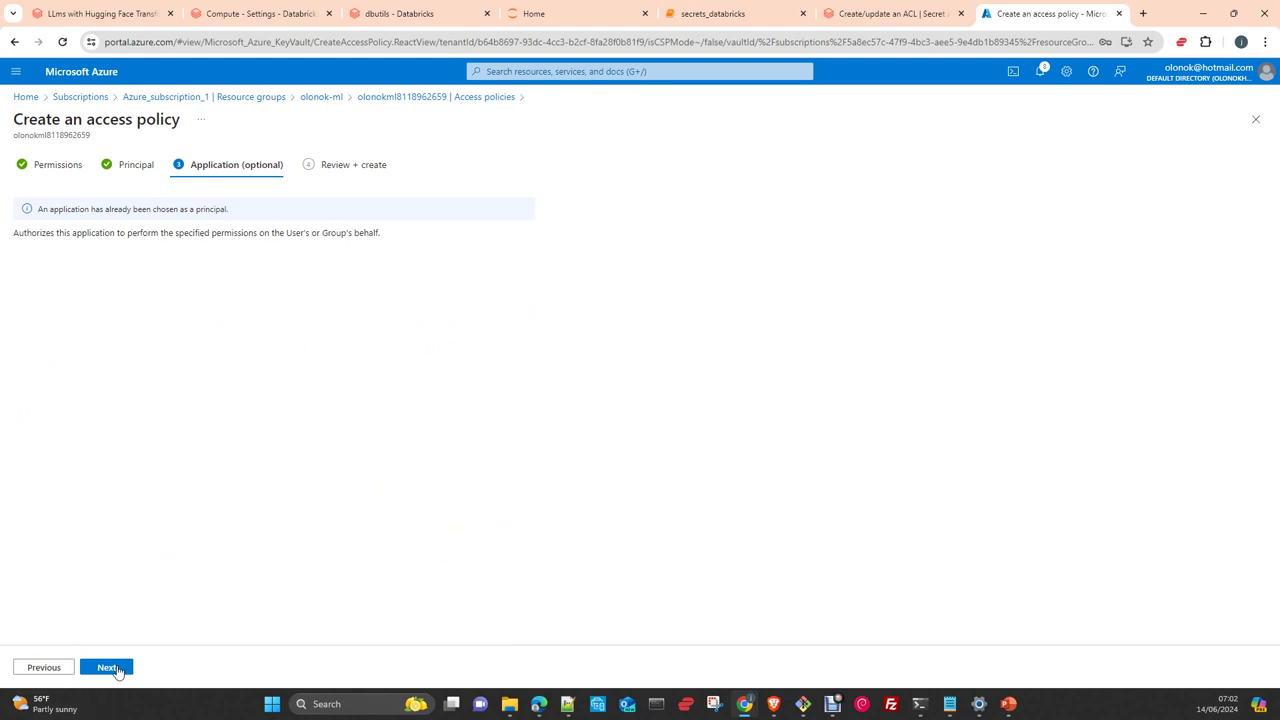
left_click(114, 668)
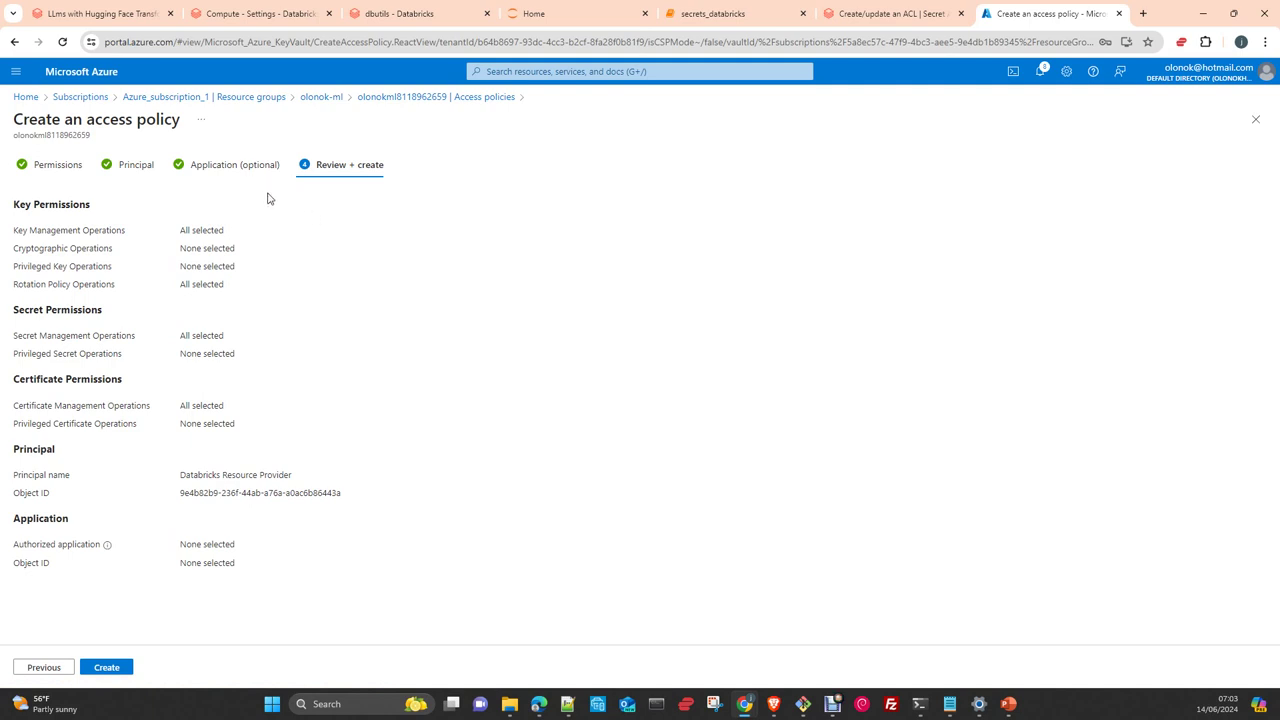
left_click(399, 97)
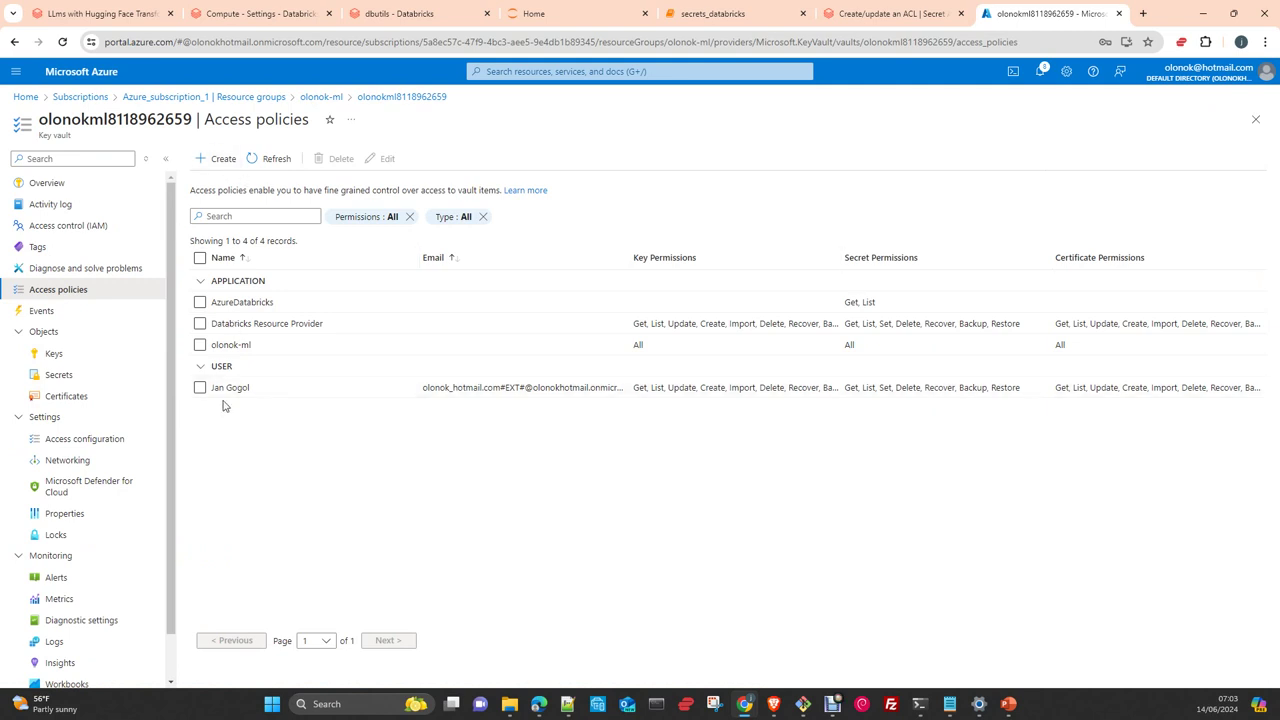
Start an access policy with the Key, Secret & Certificate Management template, then abandon it for the vault's Secrets list
left_click(210, 158)
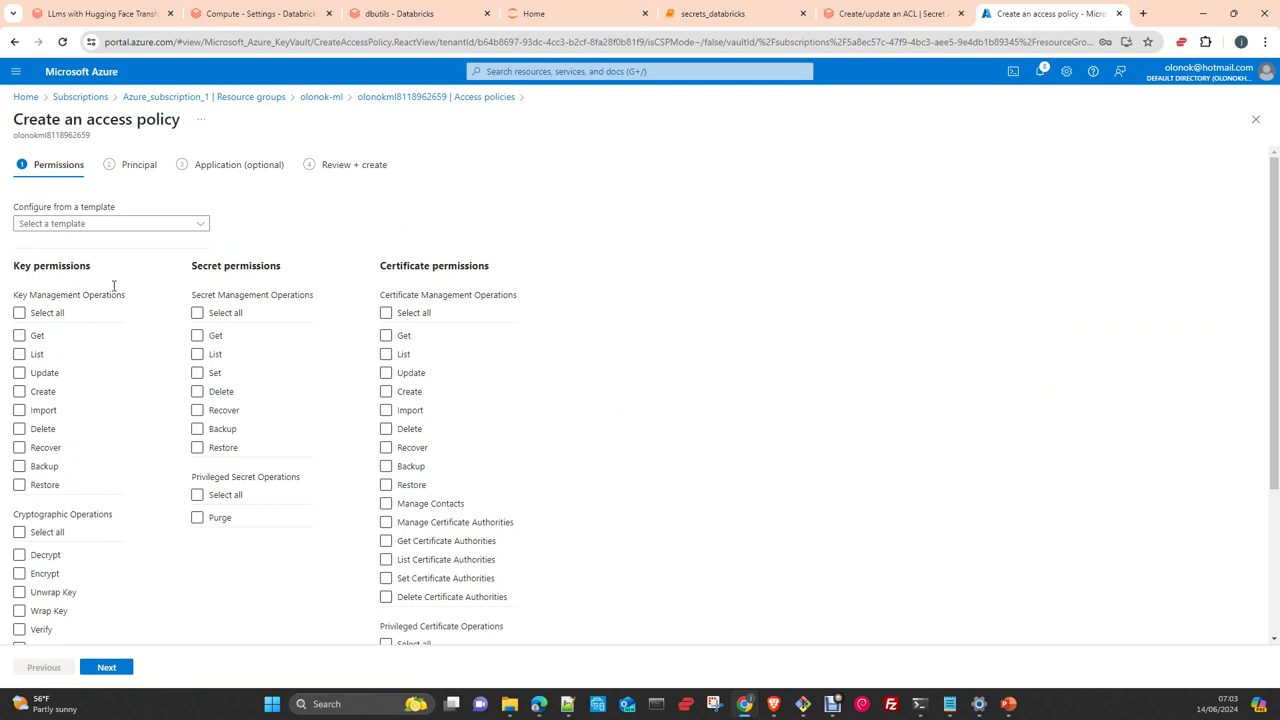
left_click(113, 228)
left_click(82, 245)
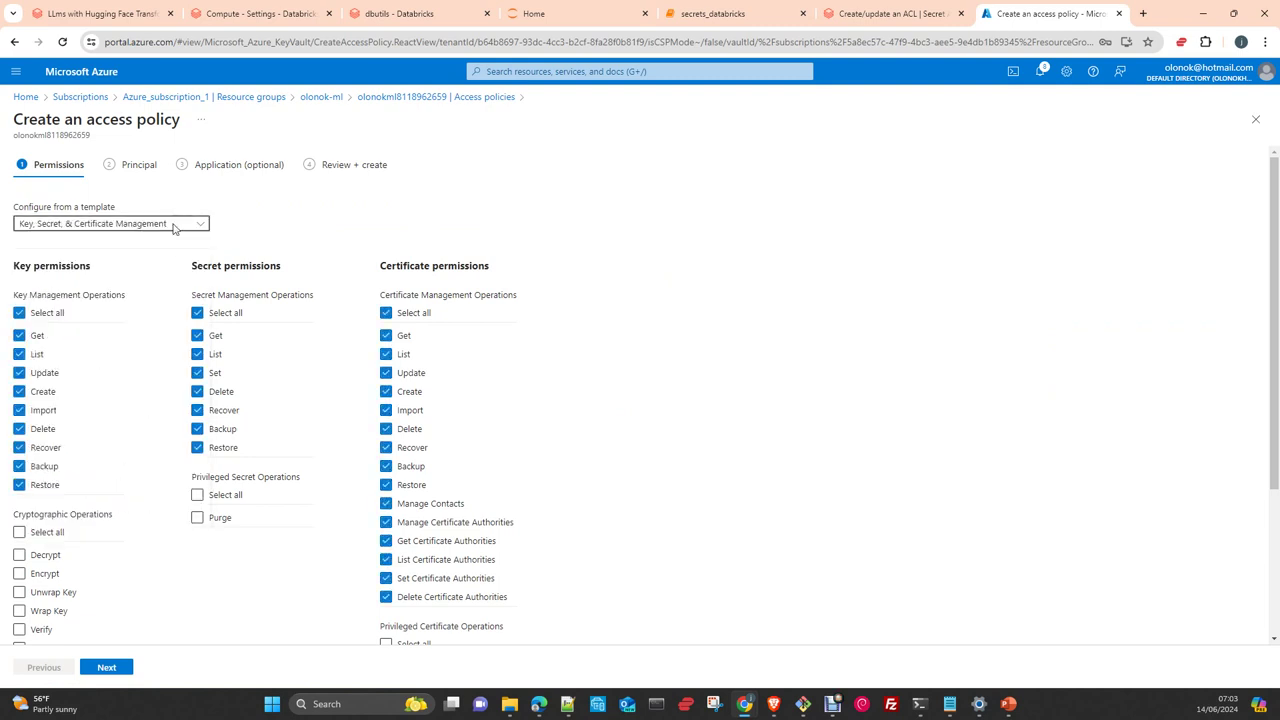
left_click(112, 669)
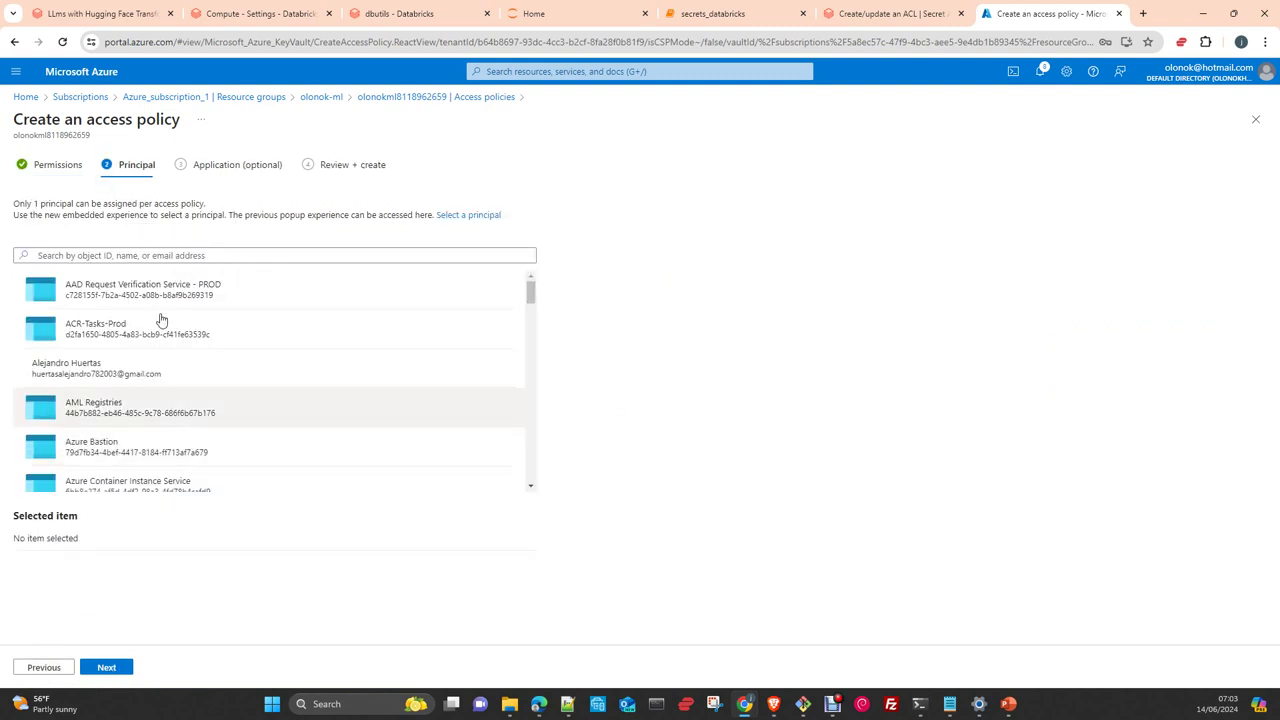
left_click(62, 256)
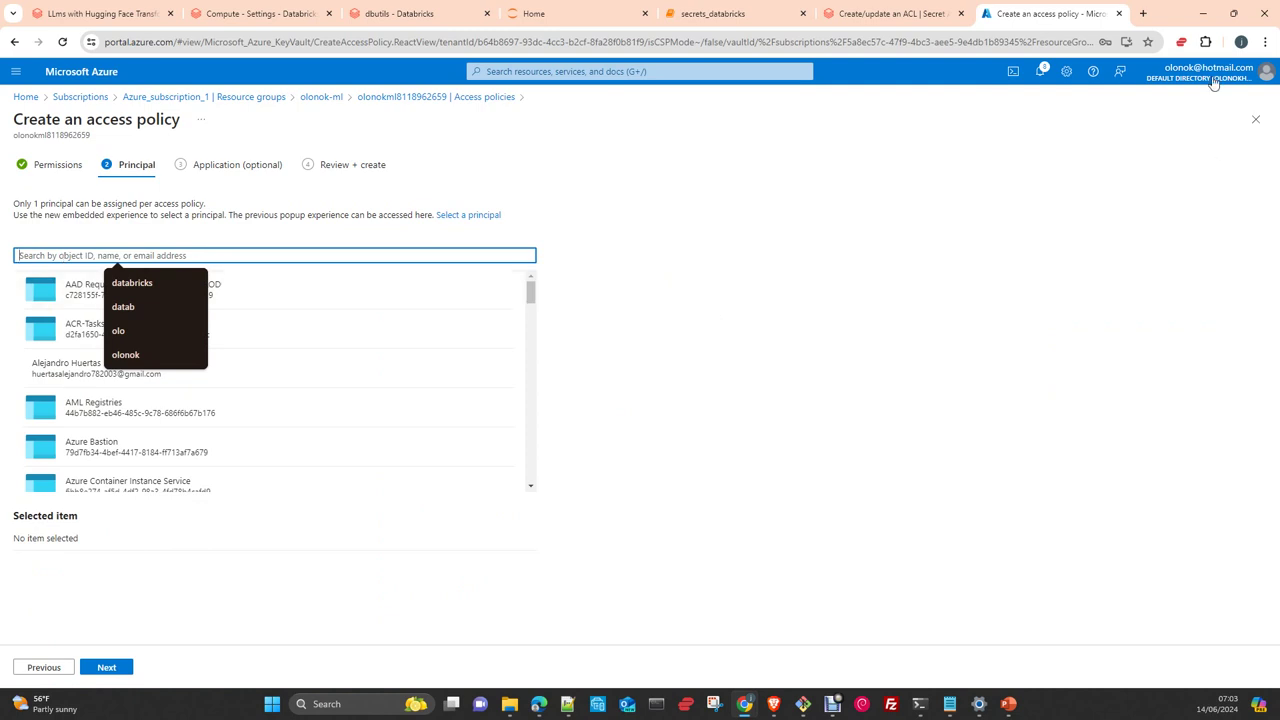
left_click(837, 534)
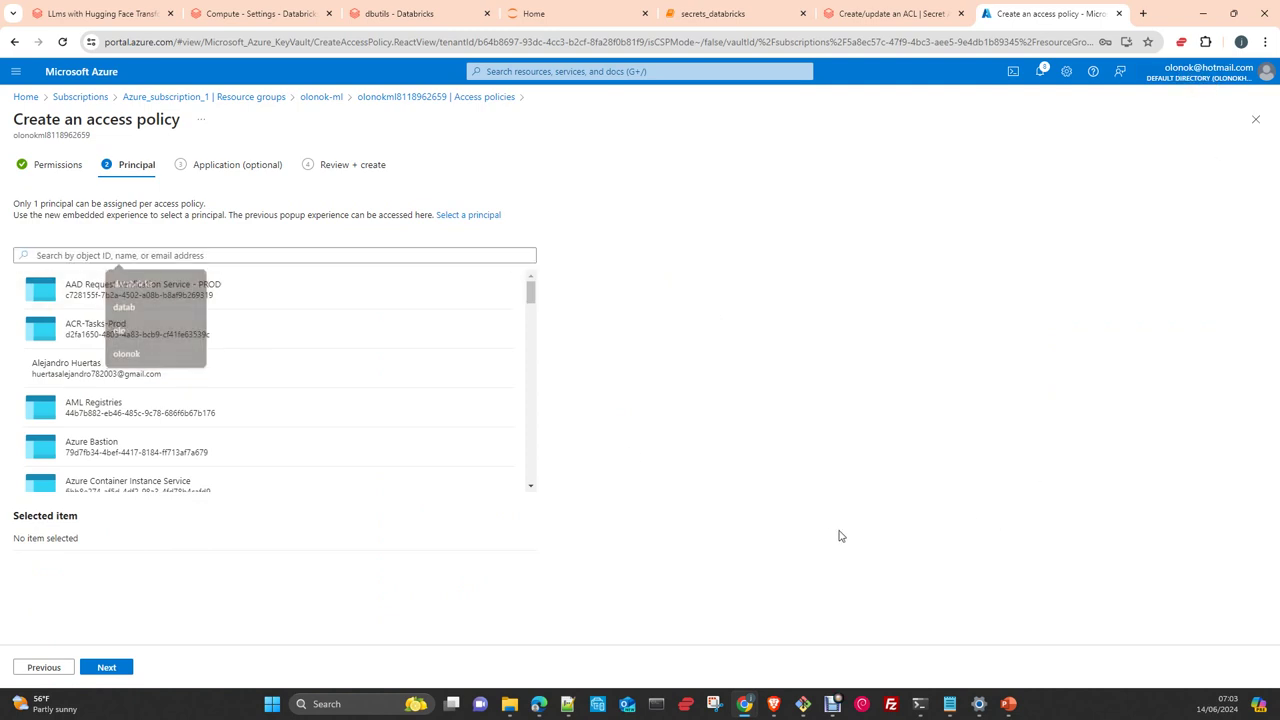
left_click(437, 96)
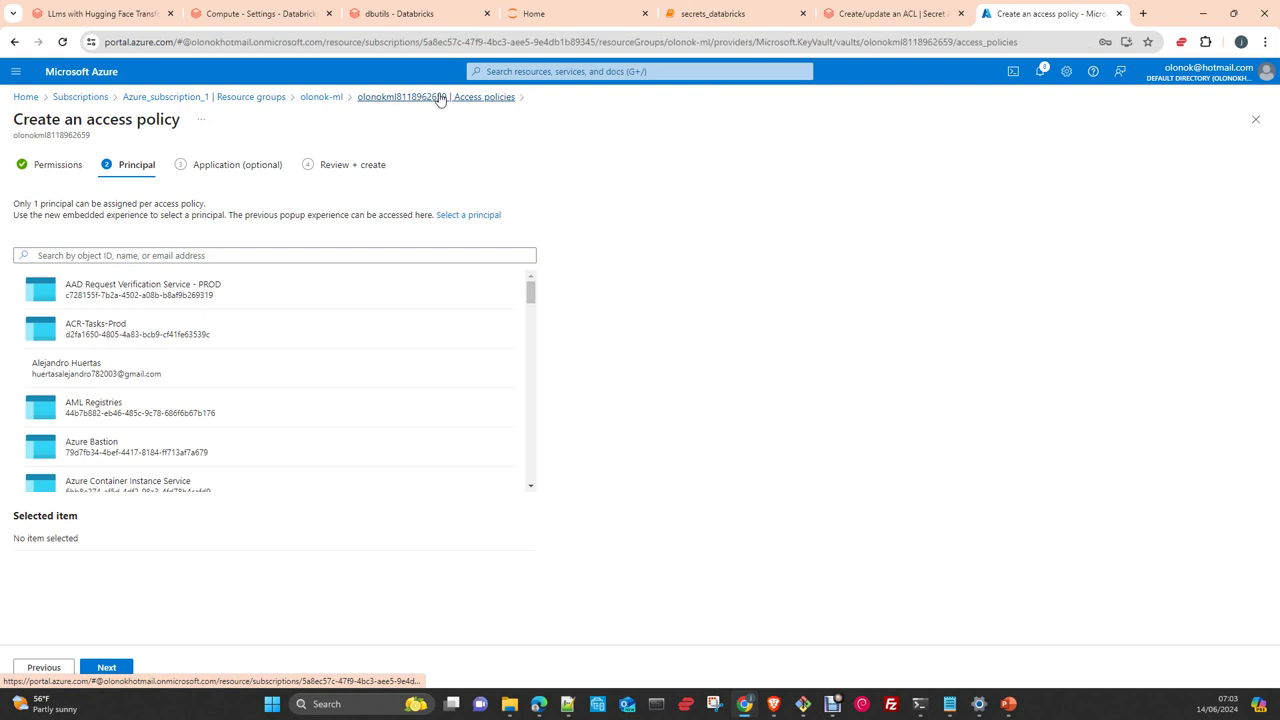
left_click(59, 377)
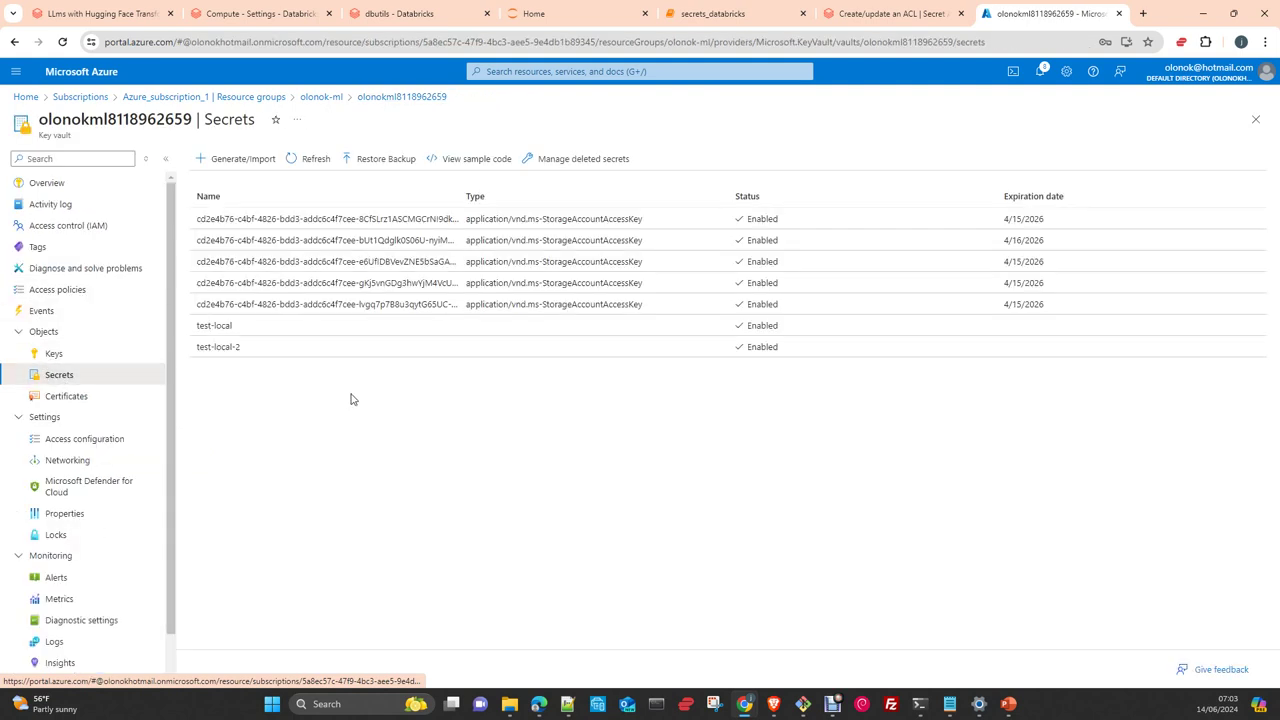
Create a new key vault secret named test3 with a secret value
left_click(243, 161)
left_click(240, 200)
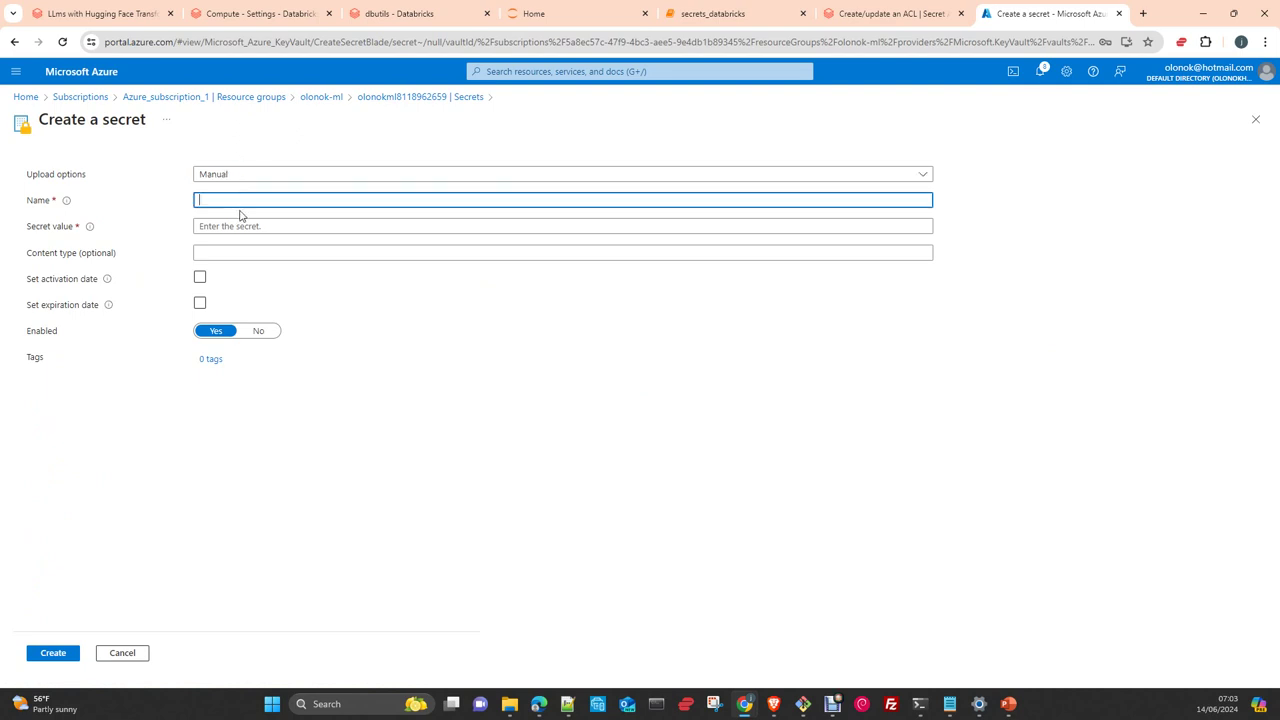
type("test3")
left_click(233, 256)
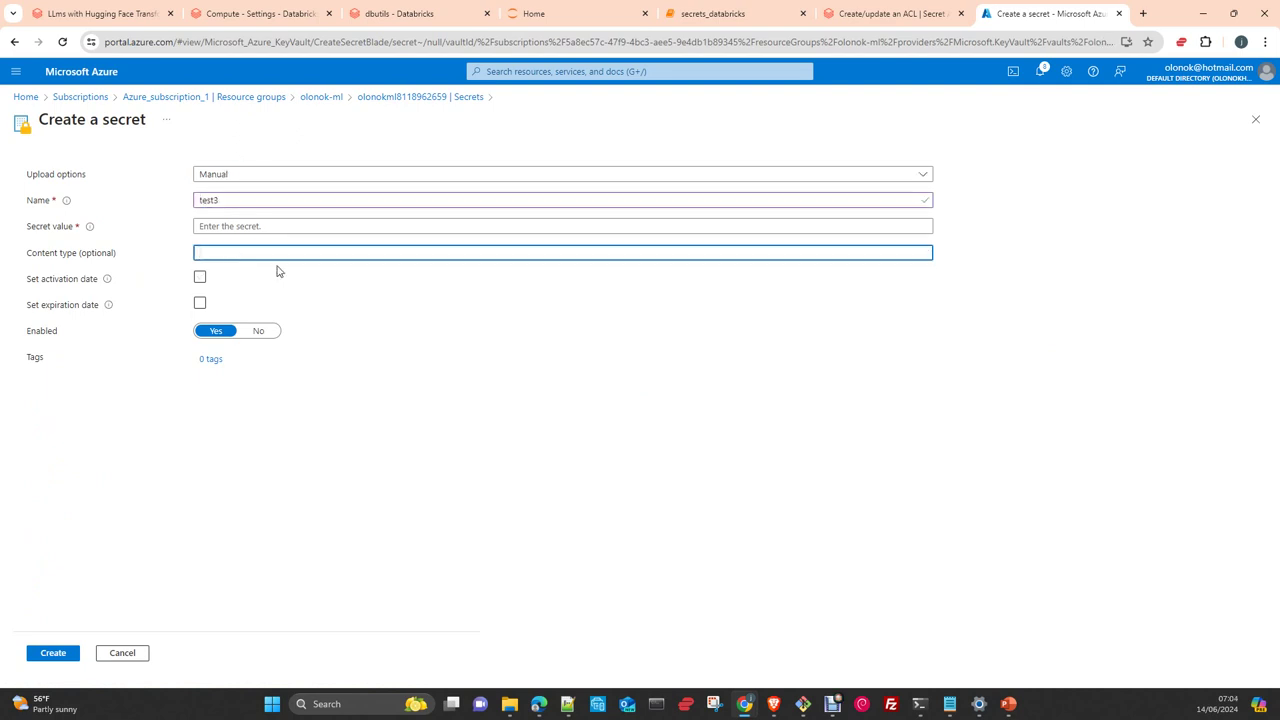
left_click(366, 232)
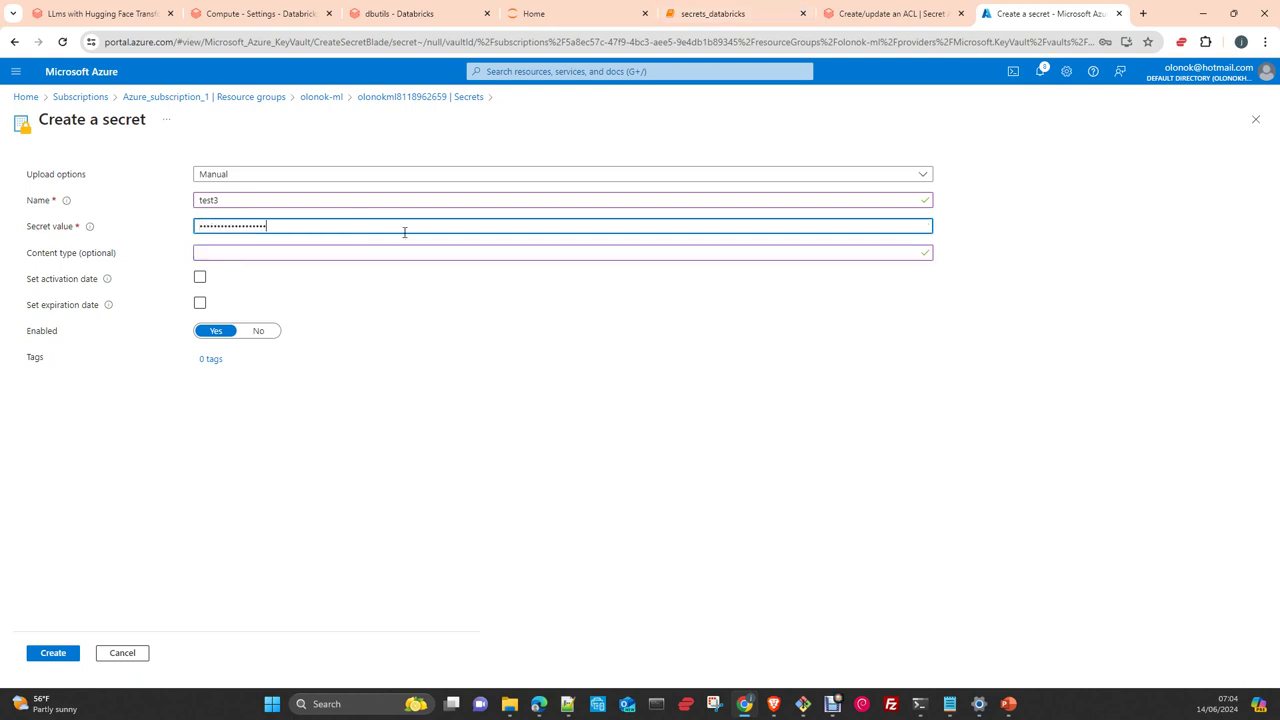
left_click(55, 653)
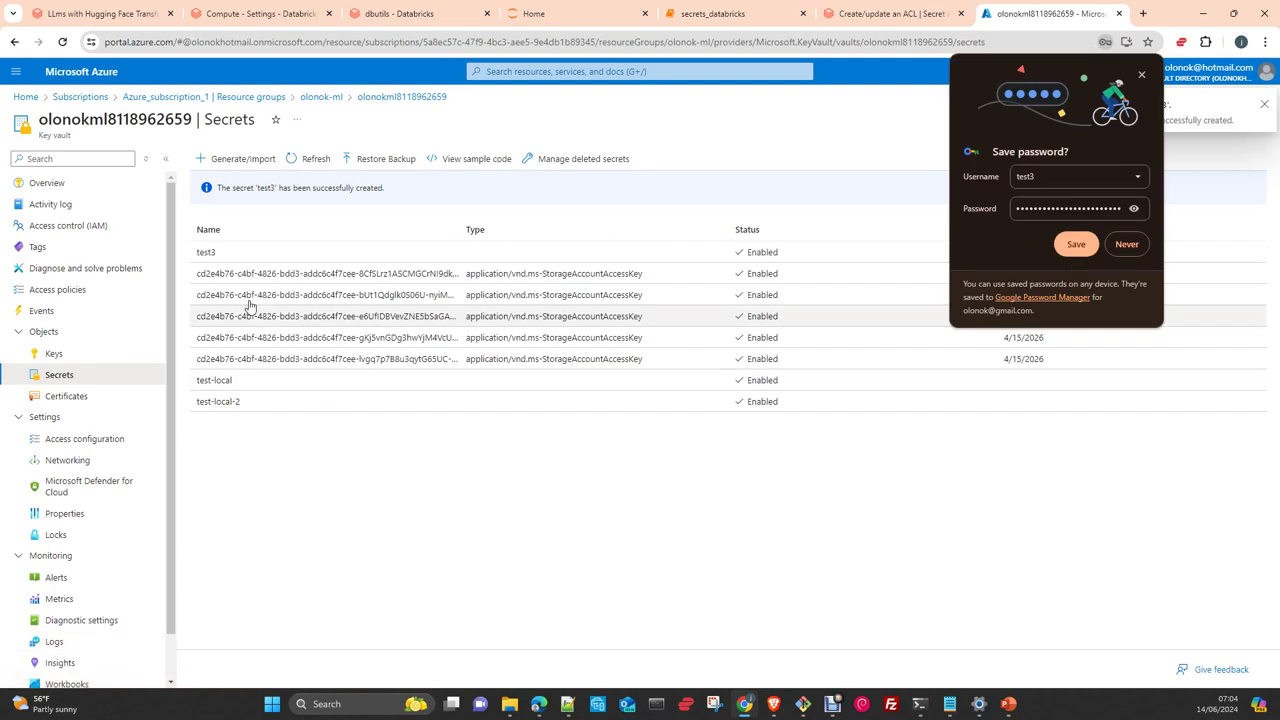
Reveal the value of test3's current version, then return to the Databricks notebook
left_click(205, 252)
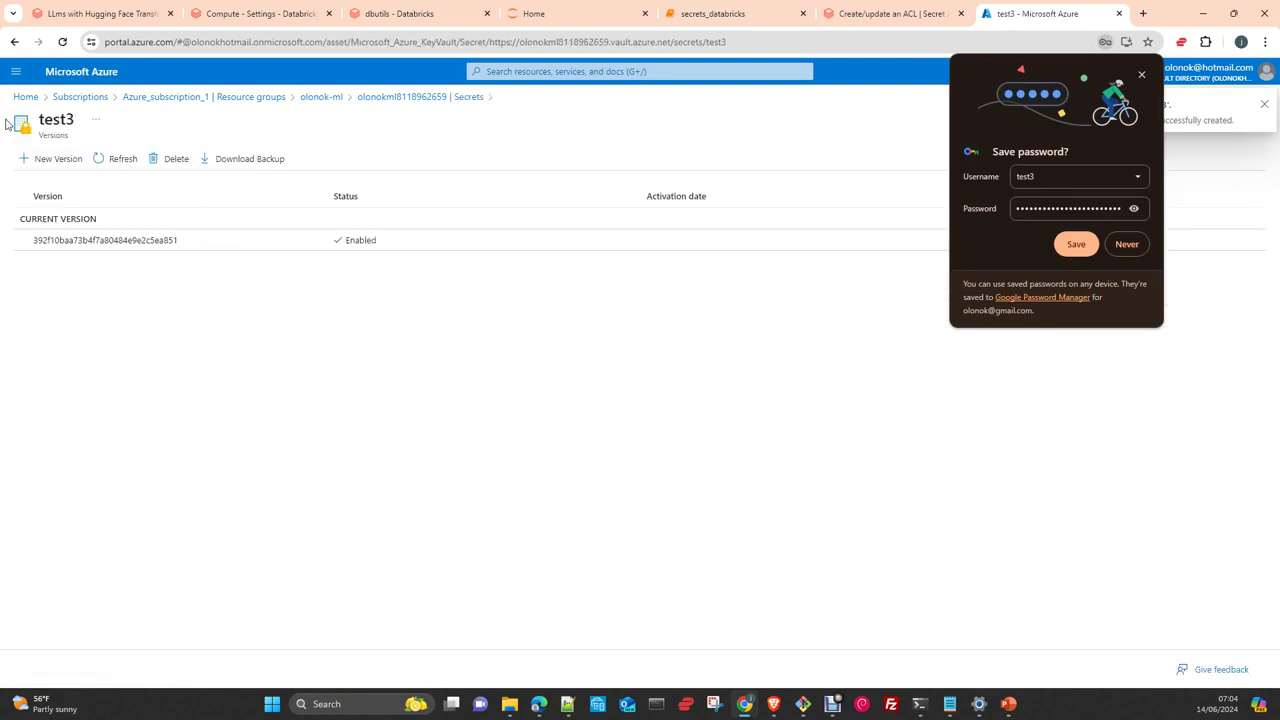
left_click(118, 251)
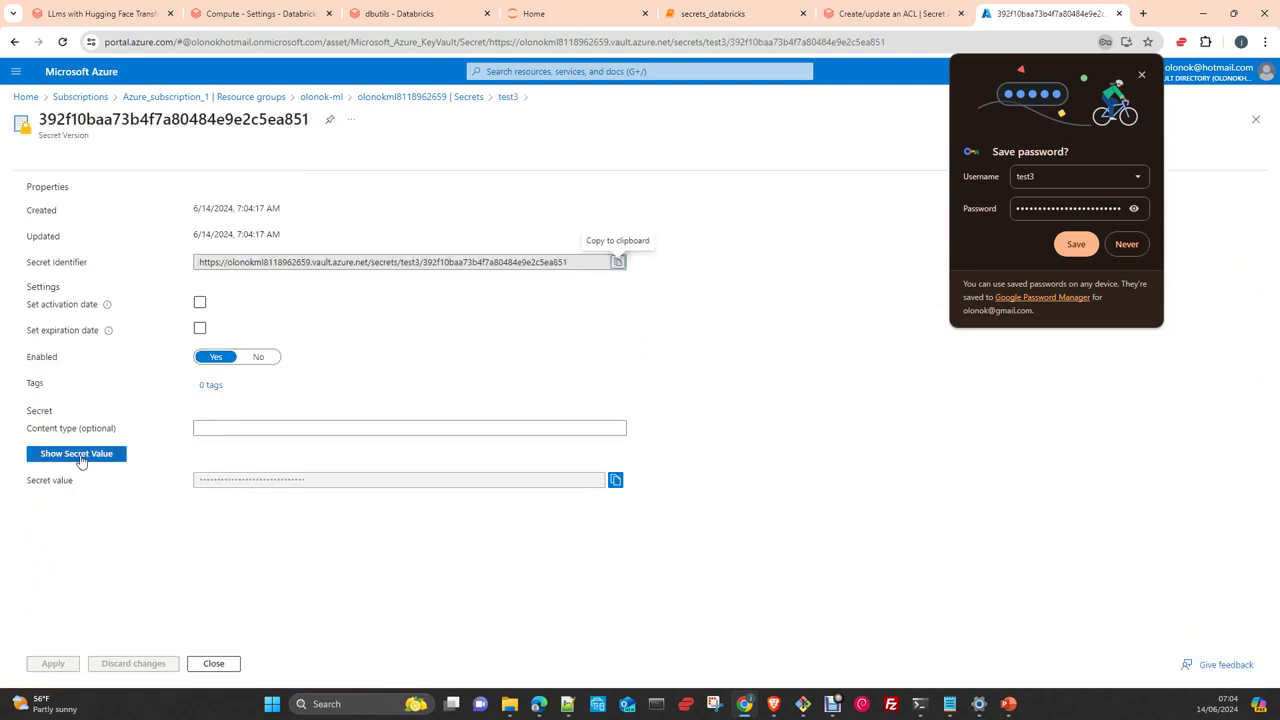
left_click(81, 456)
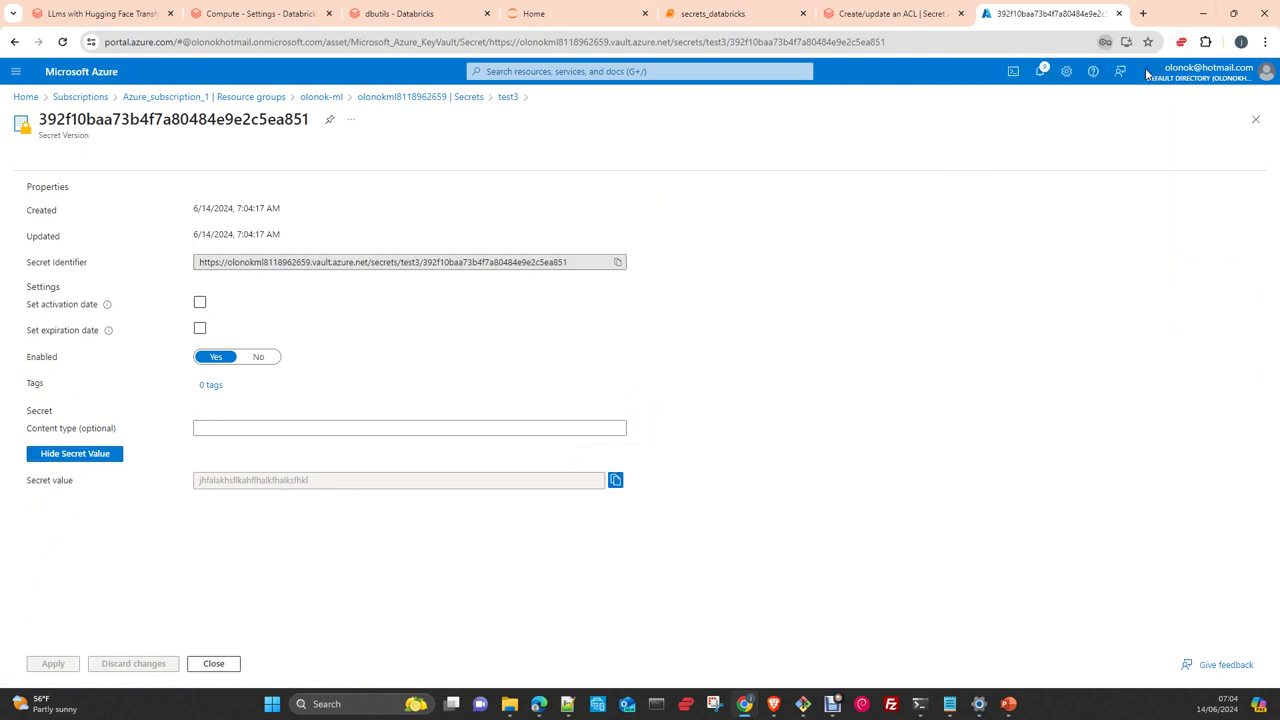
left_click(1143, 74)
left_click(385, 13)
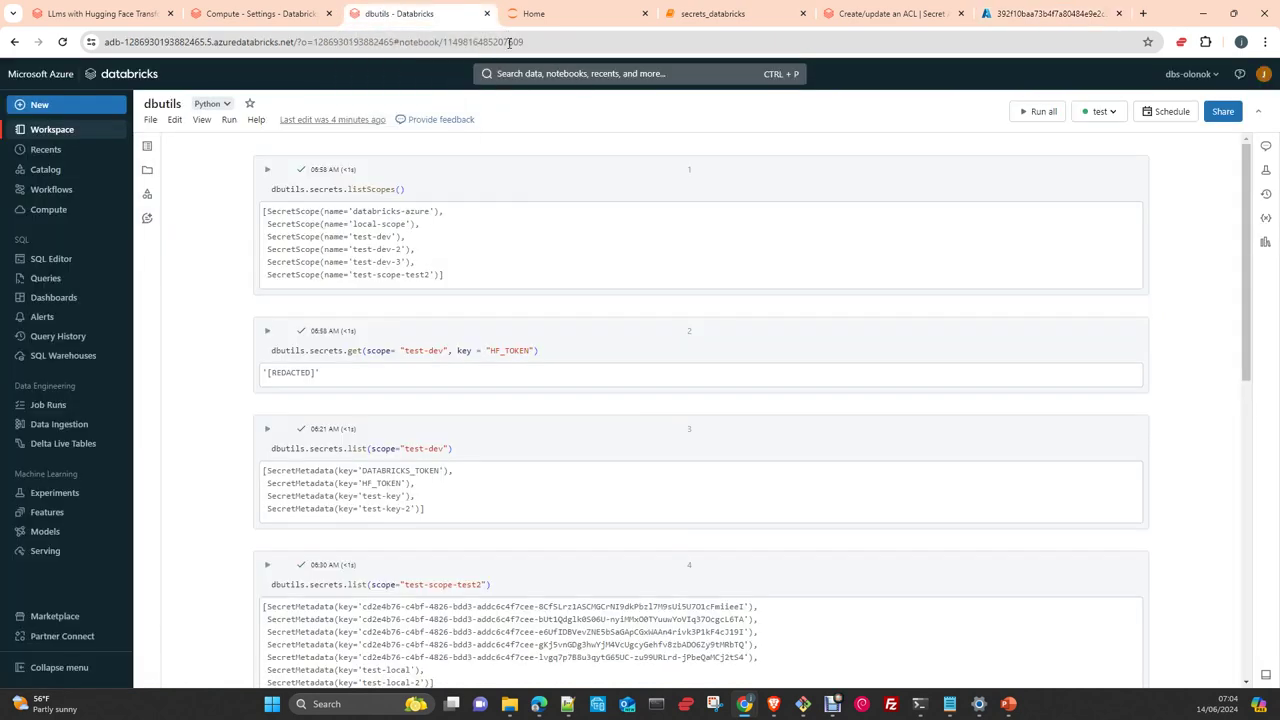
Change the workspace URL to end with #secrets/createScope to load the Create Secret Scope page
left_click(428, 43)
left_click(399, 44)
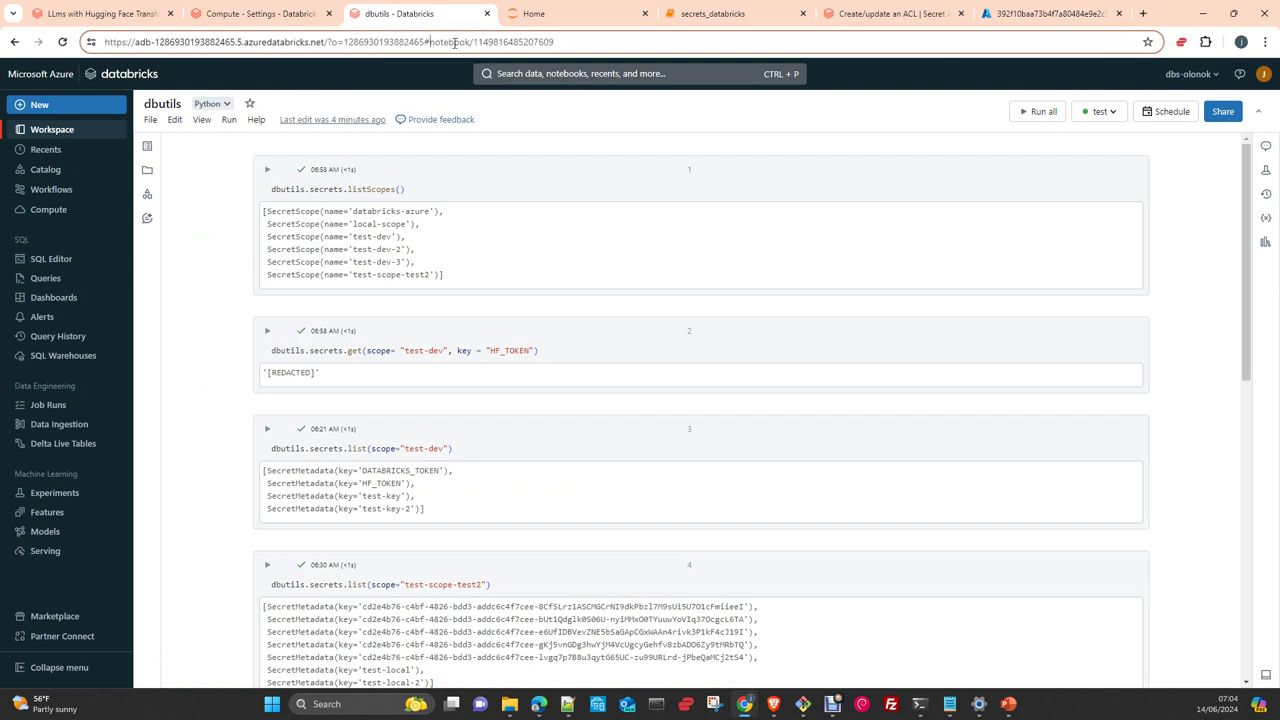
left_click_drag(429, 42, 588, 42)
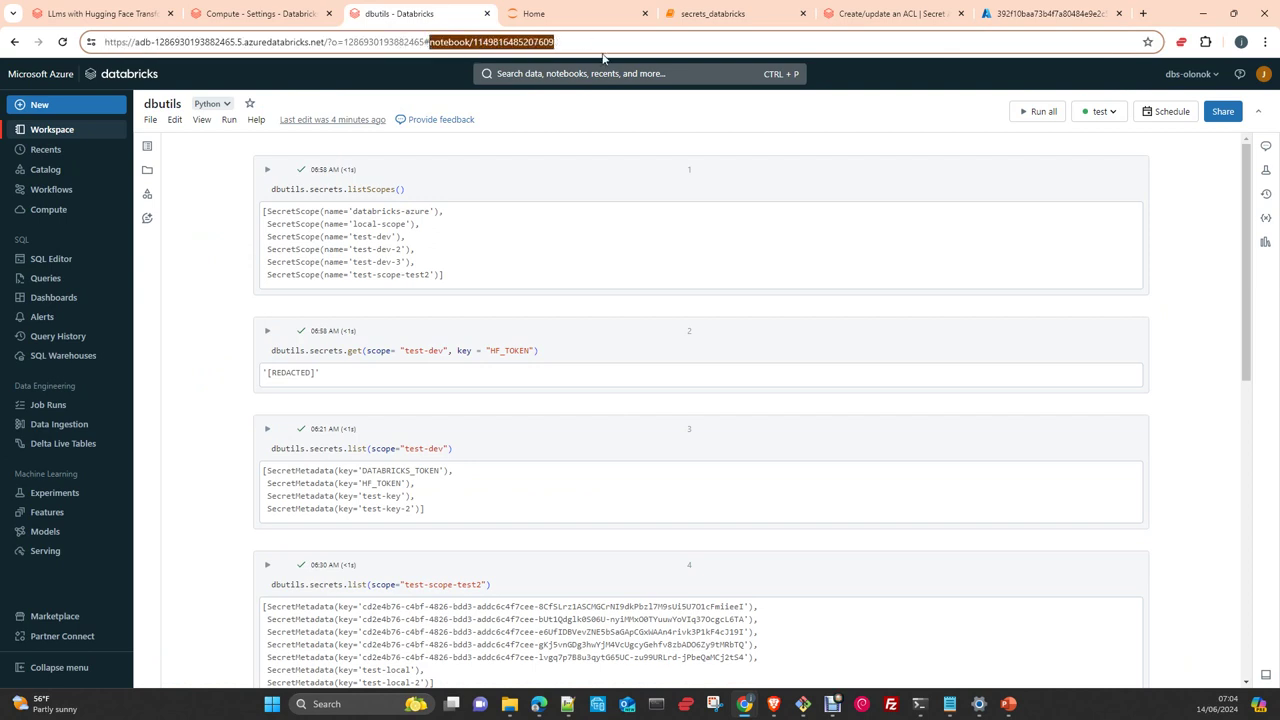
type("se")
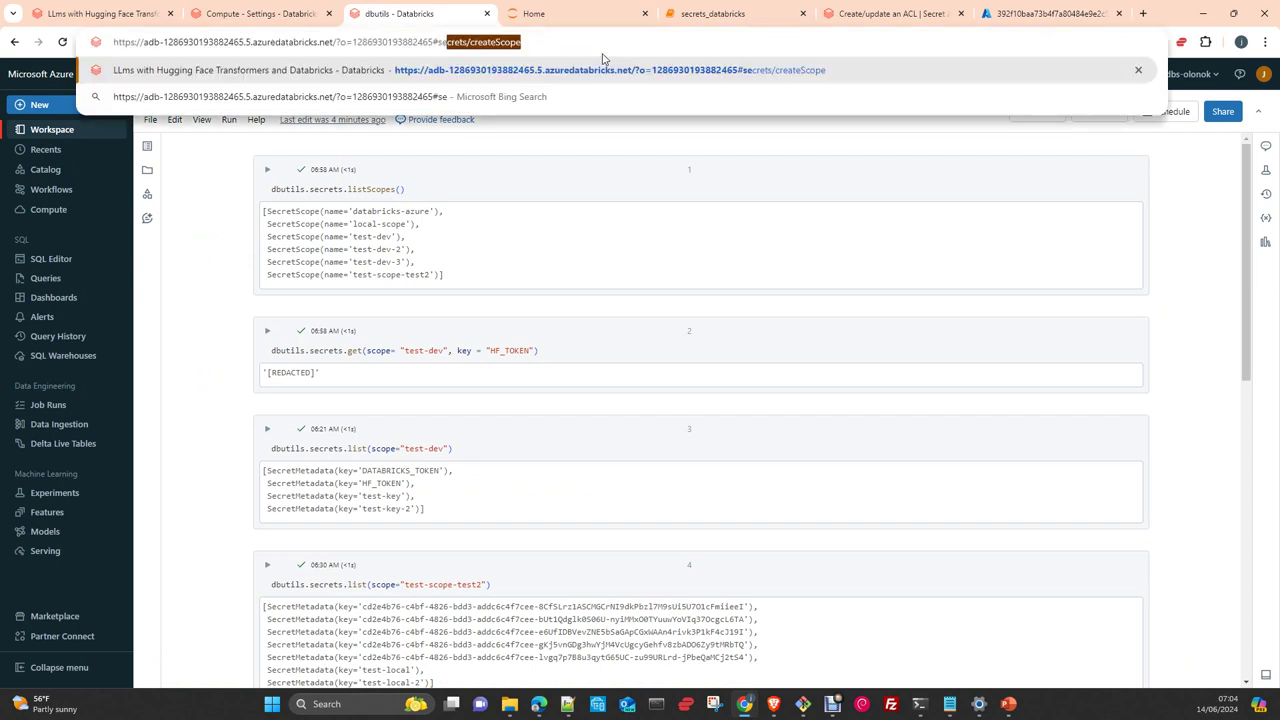
key("End")
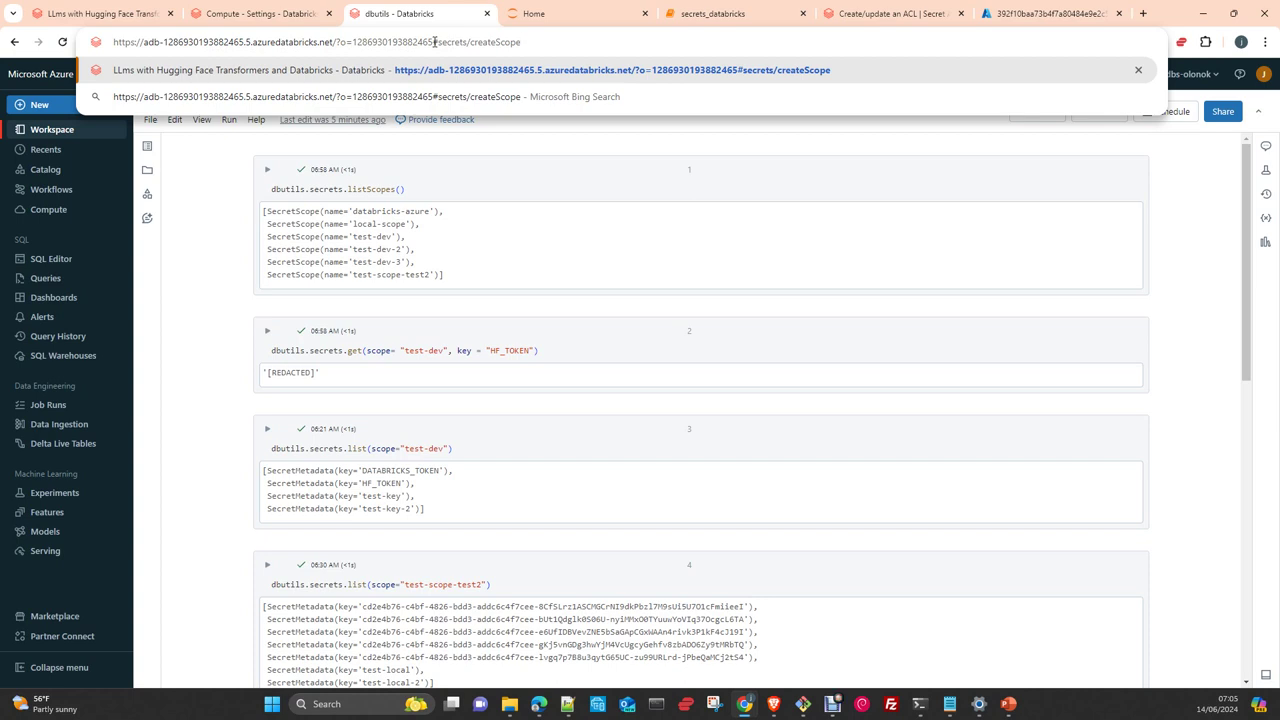
left_click_drag(433, 41, 440, 41)
key("Return")
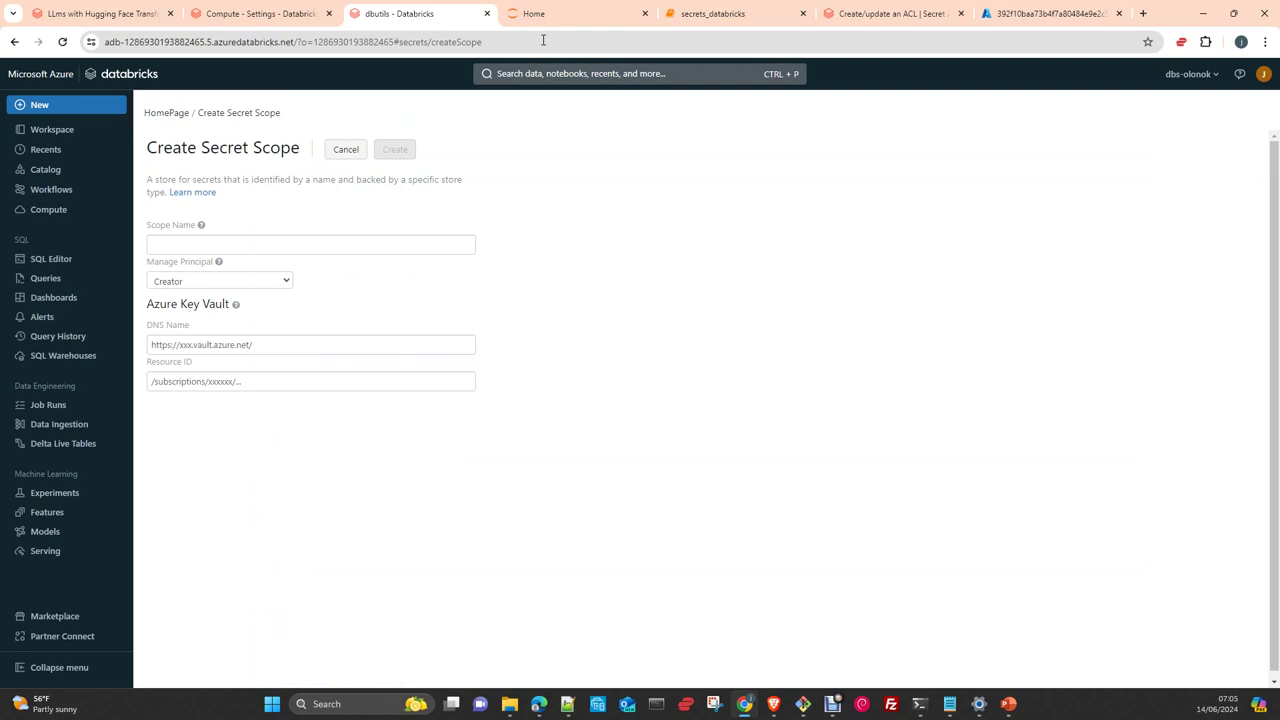
Name the new scope test-scope-test3 and set Manage Principal to All workspace users
left_click(214, 243)
left_click(245, 298)
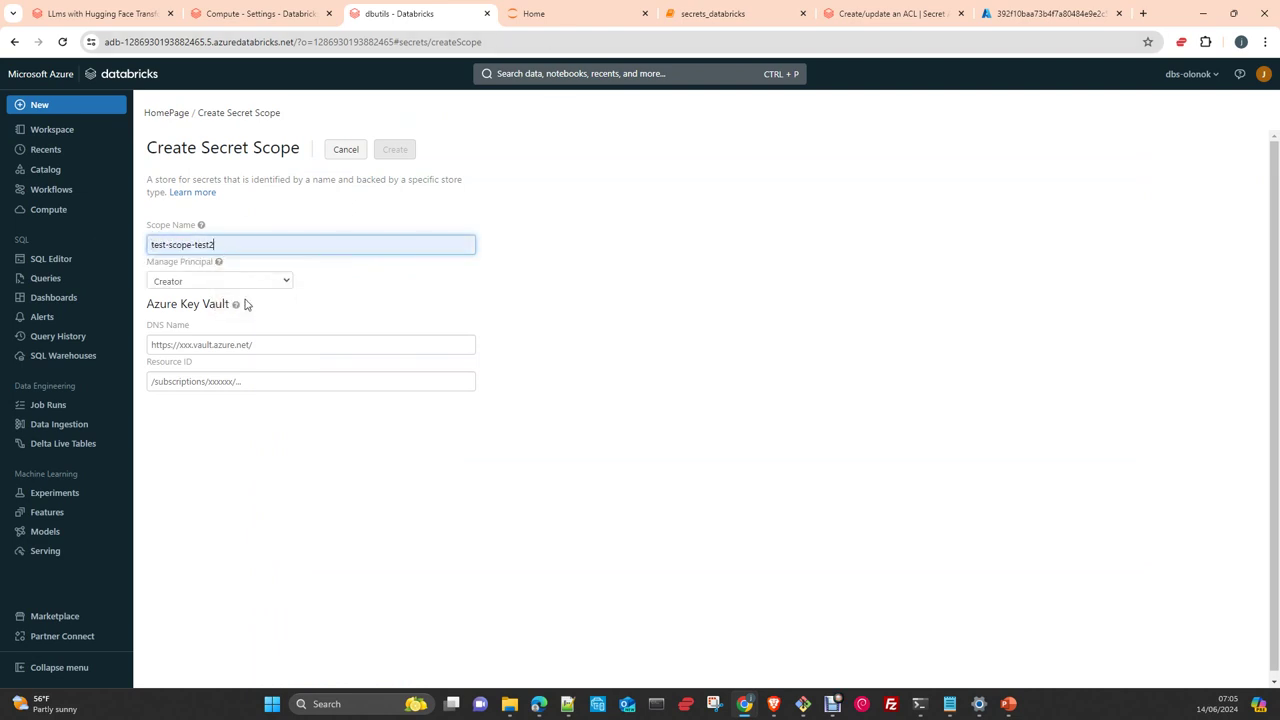
key("BackSpace")
type("3")
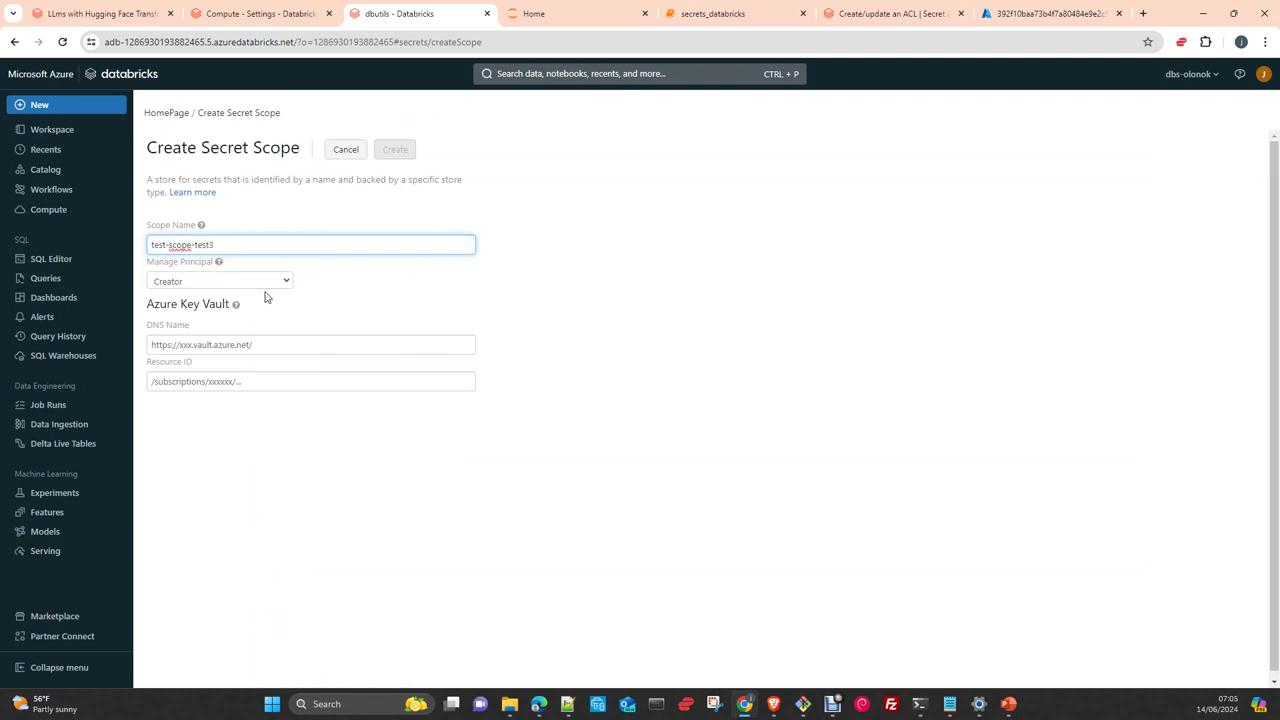
left_click(269, 285)
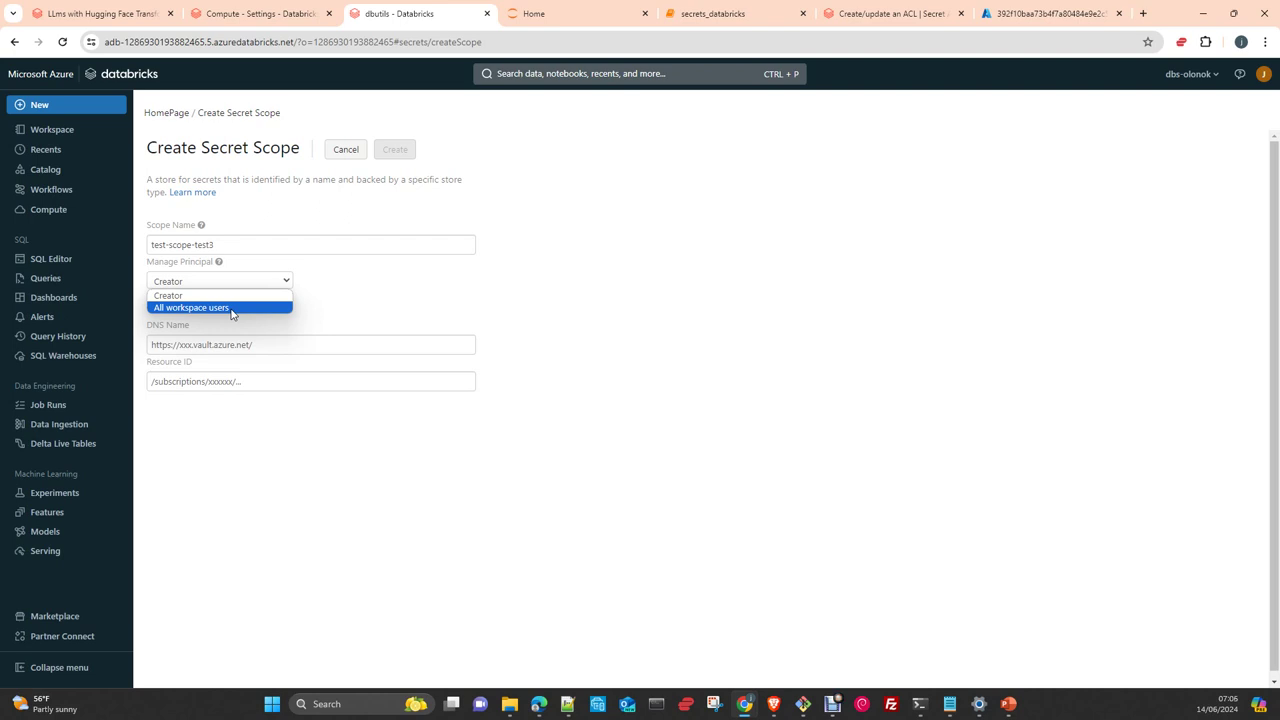
left_click(231, 309)
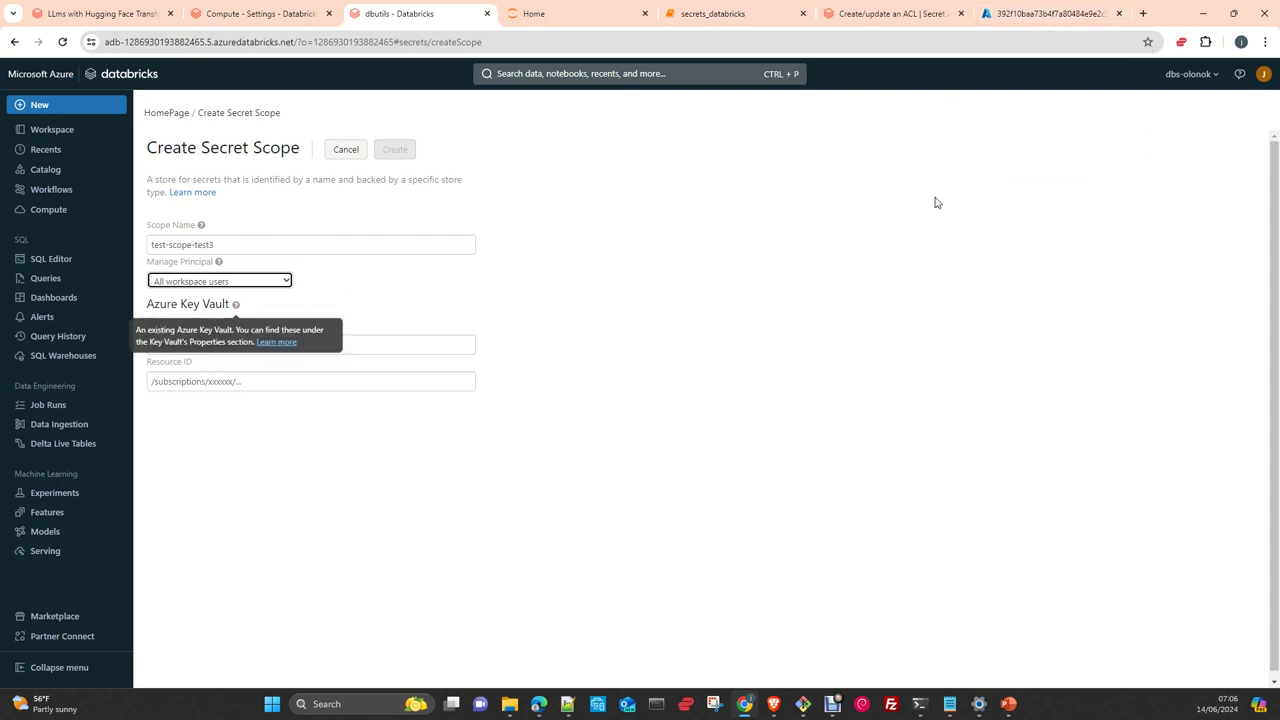
left_click(1048, 16)
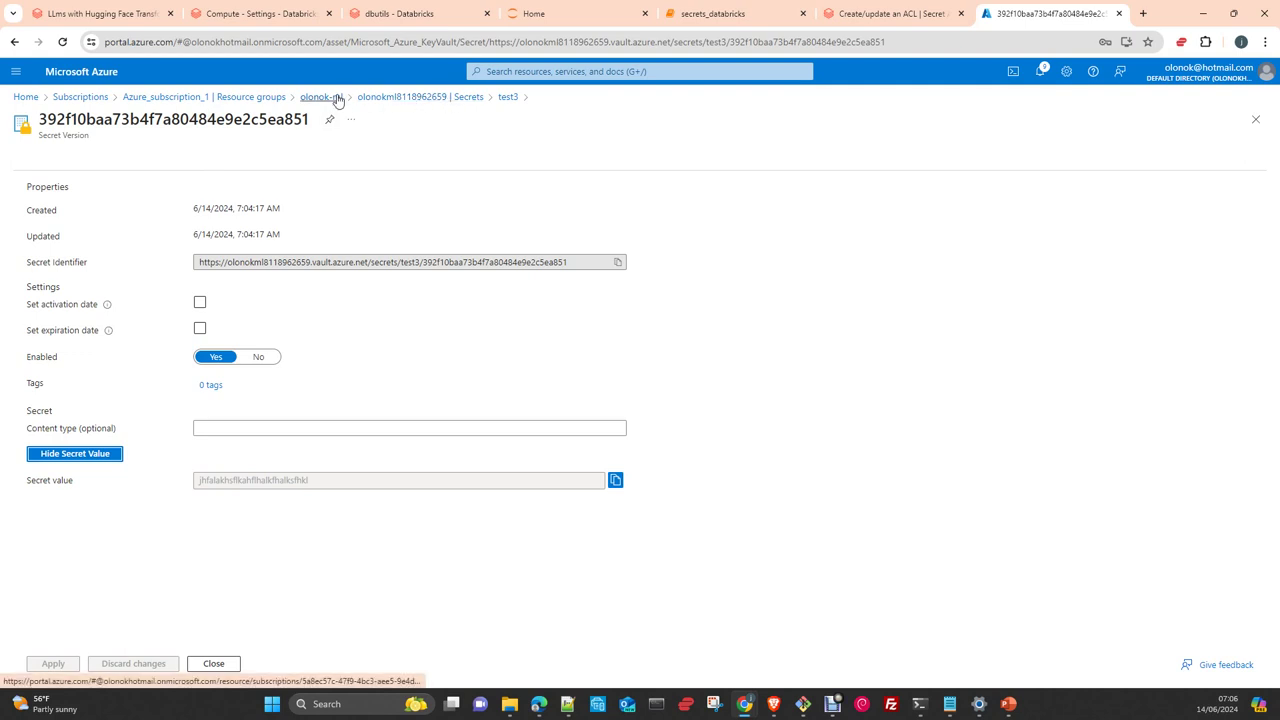
Copy the key vault's Vault URI into the scope form's DNS Name field
left_click(428, 98)
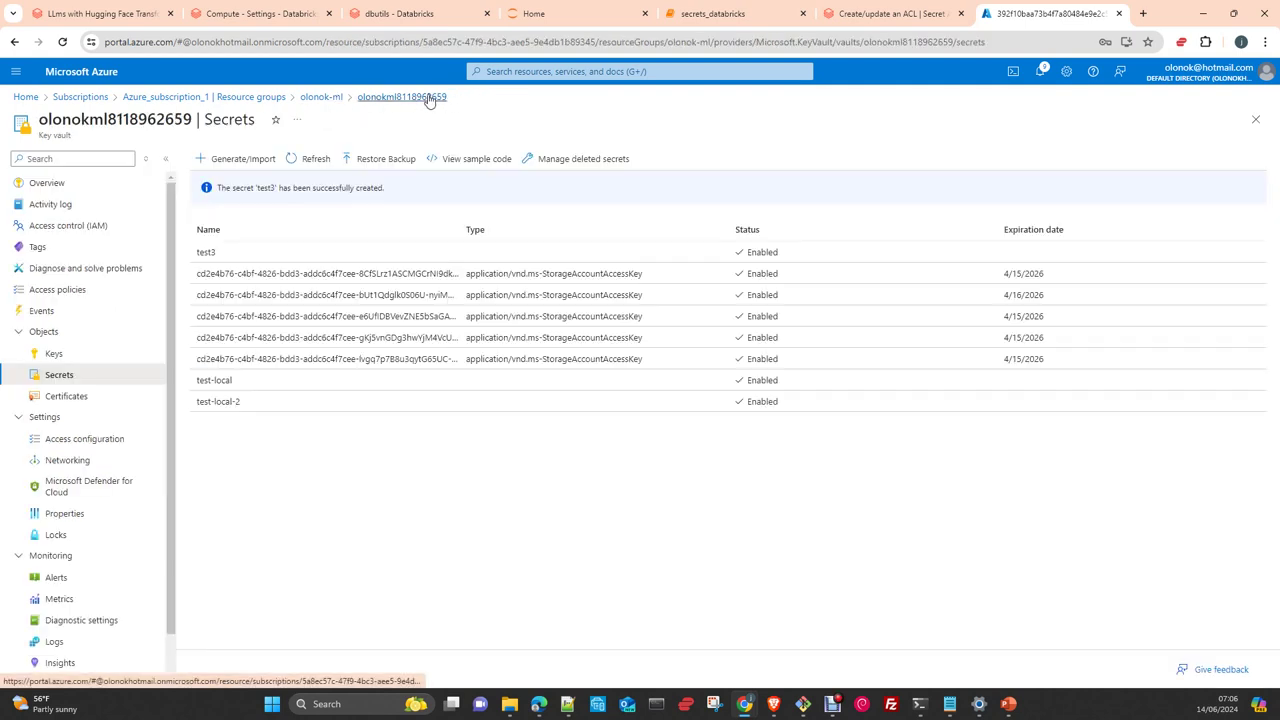
left_click(50, 182)
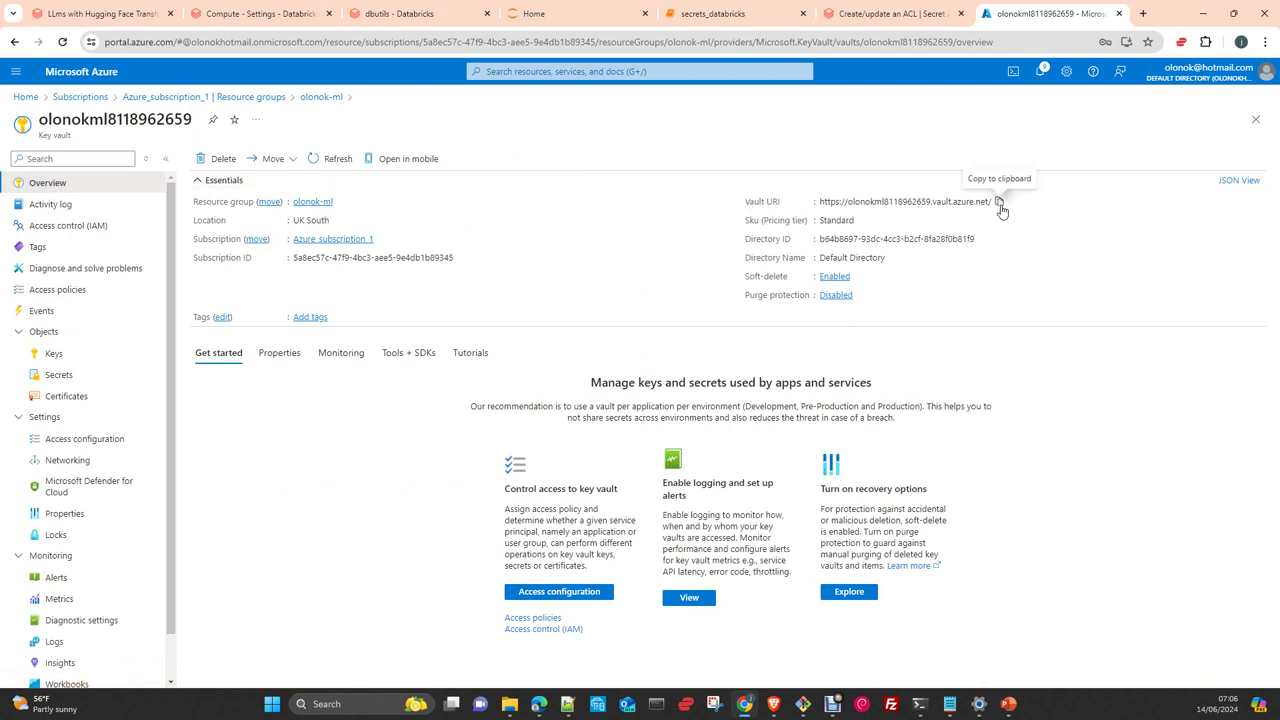
left_click(998, 201)
left_click(296, 17)
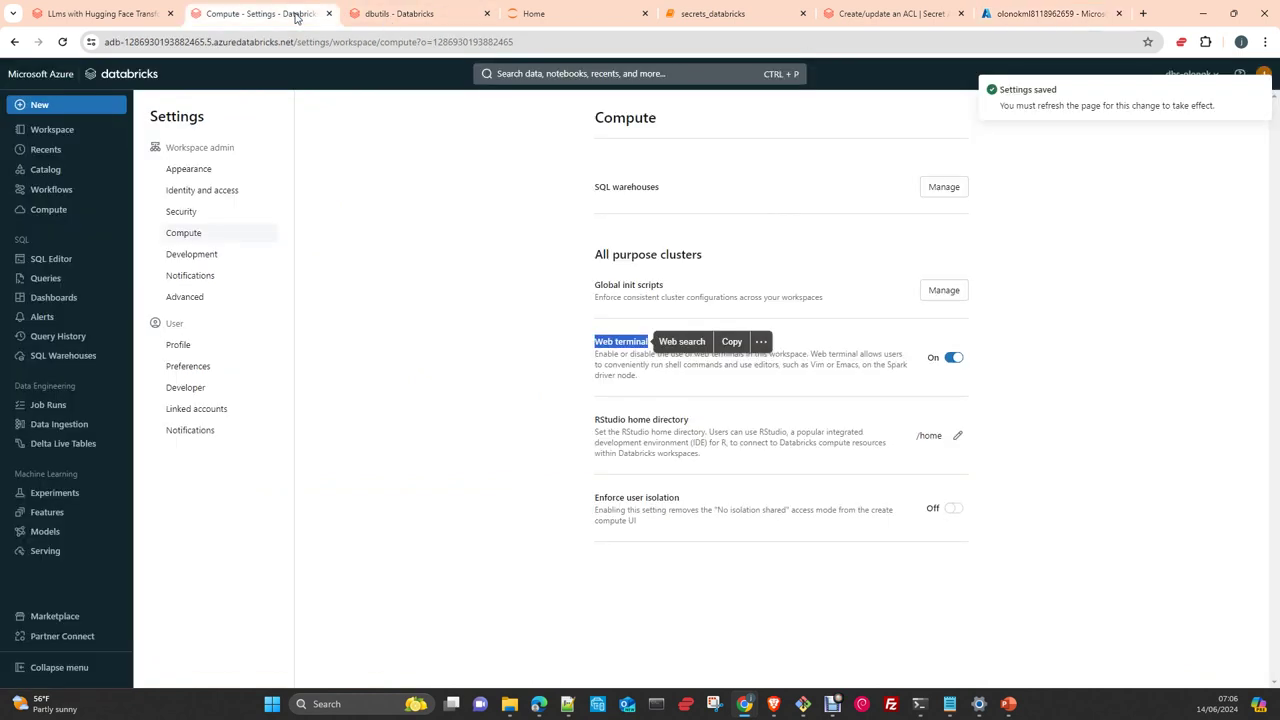
left_click(400, 17)
left_click(214, 344)
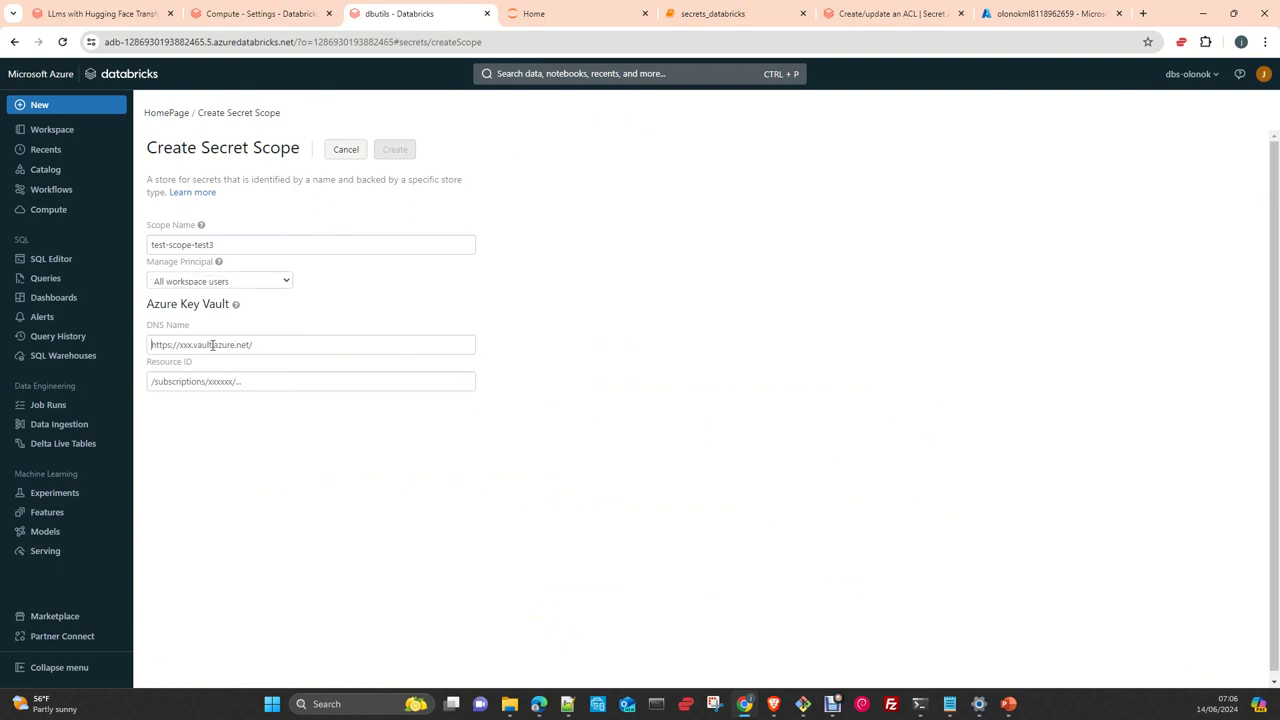
left_click(290, 375)
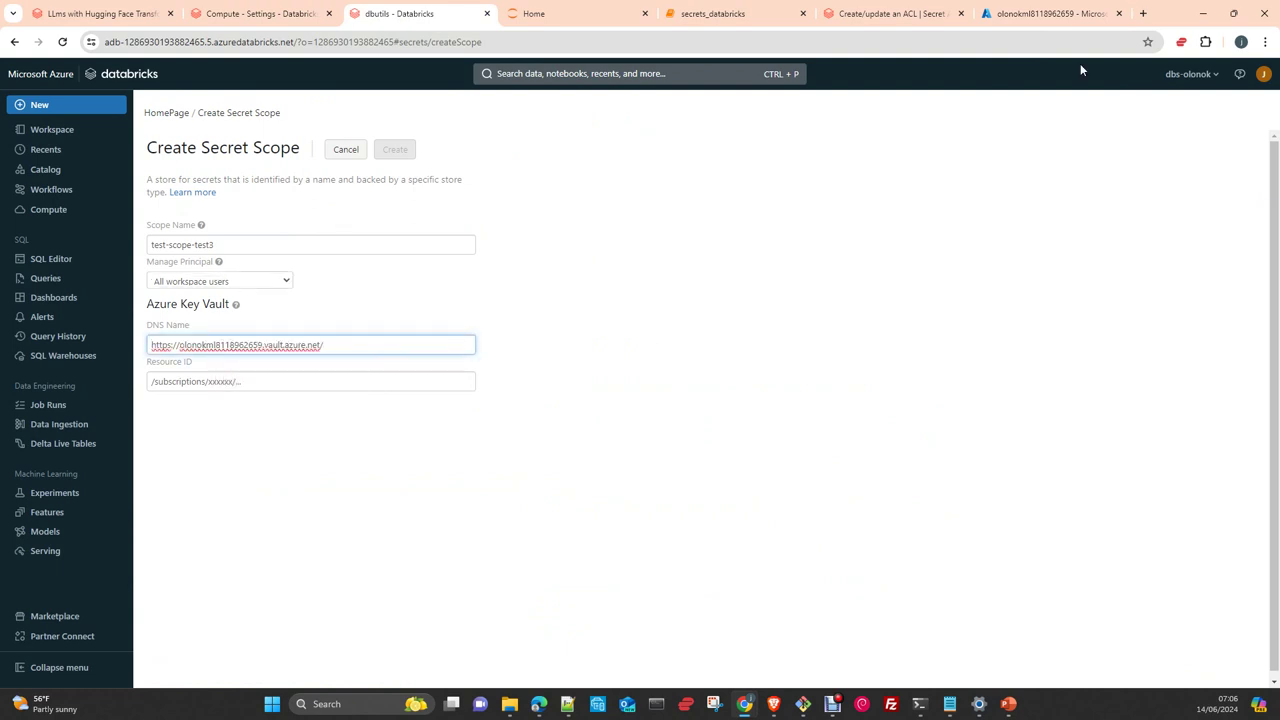
Copy the vault's Resource ID from JSON View into the Resource ID field and create the scope
left_click(1050, 13)
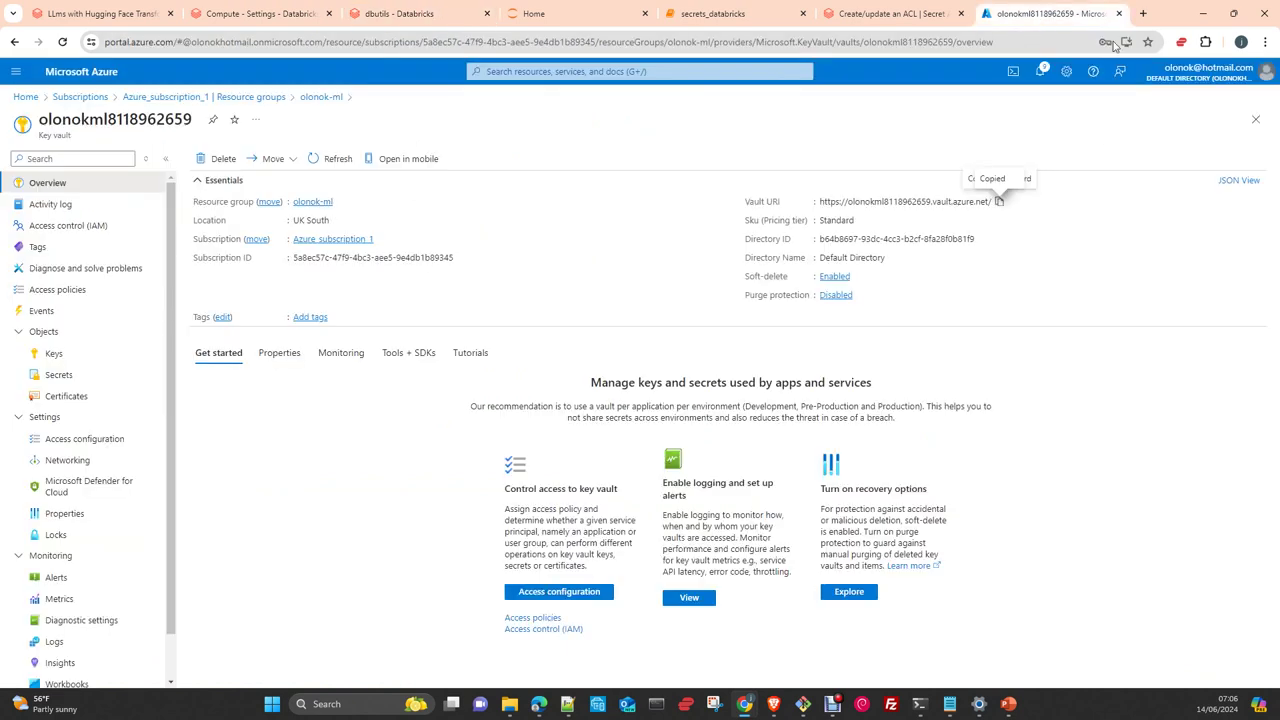
left_click(1240, 179)
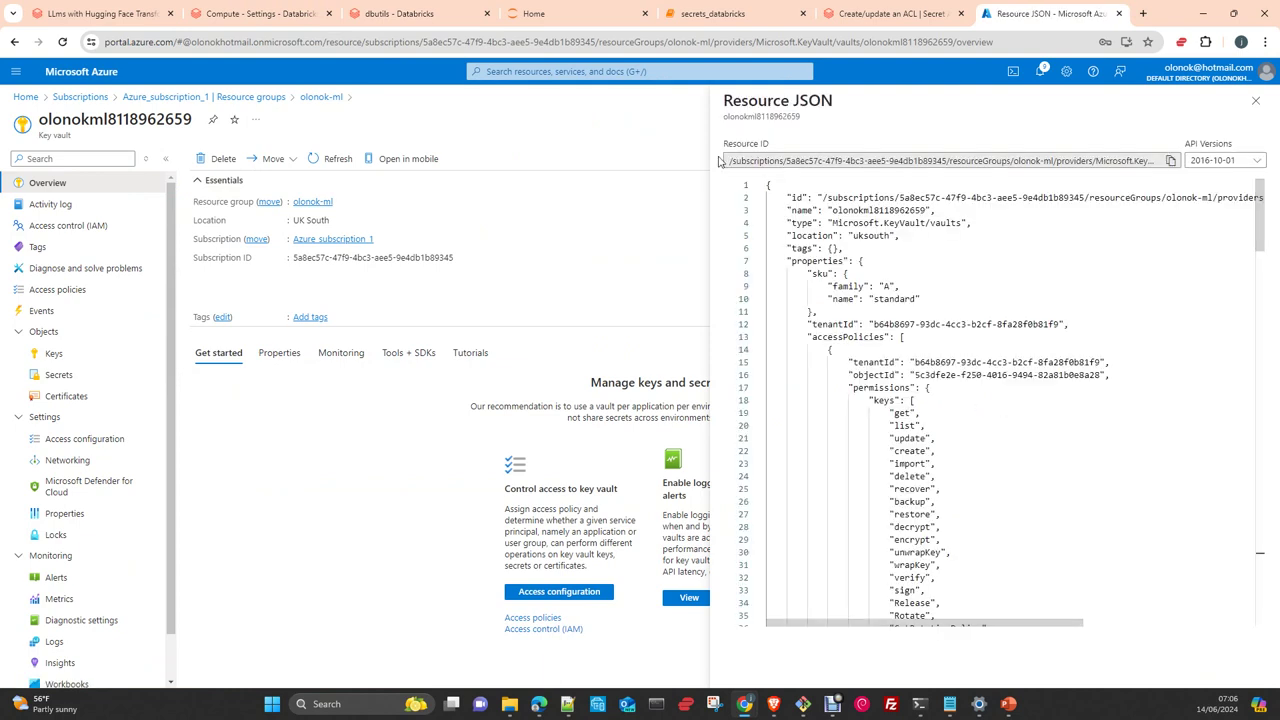
left_click(1171, 163)
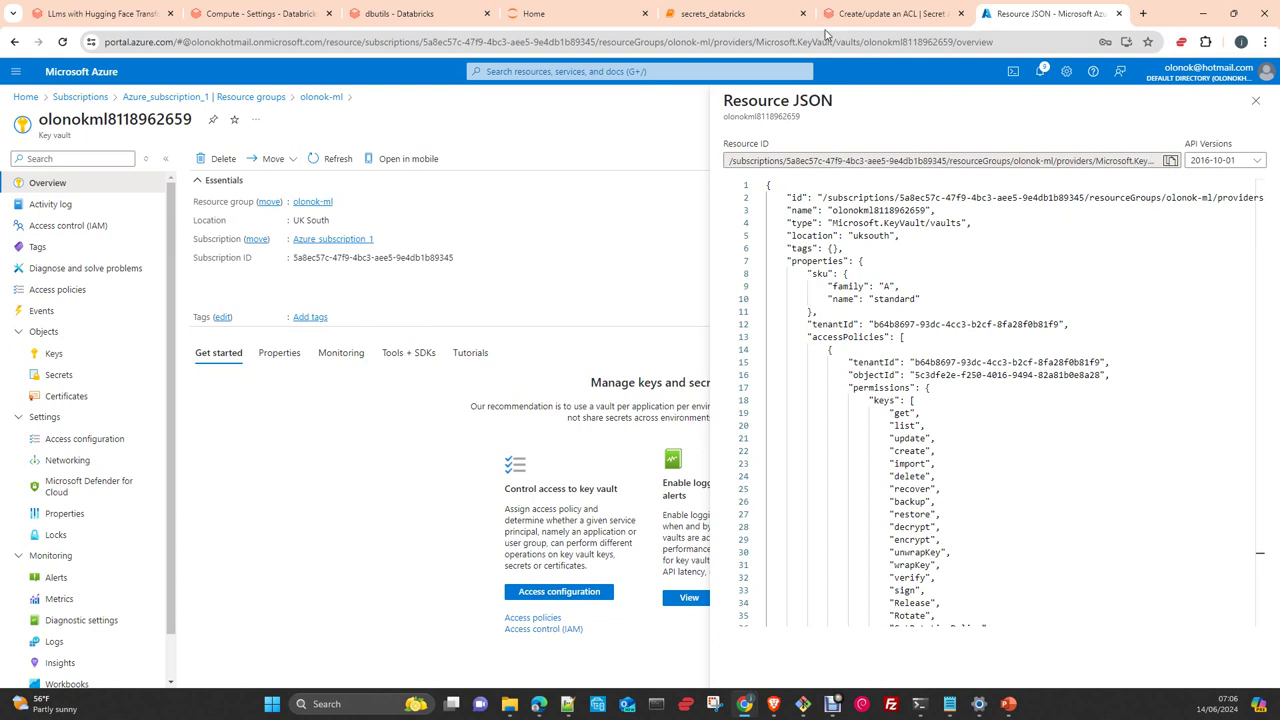
left_click(413, 15)
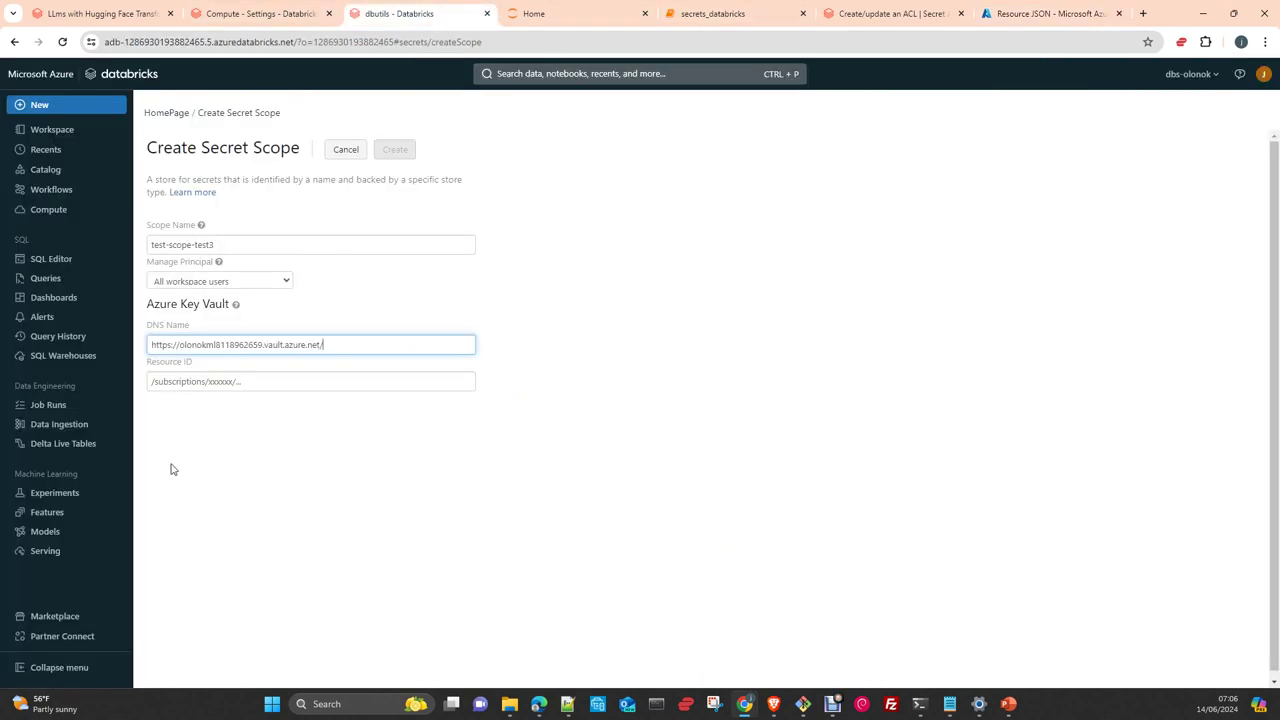
left_click(166, 383)
left_click(296, 412)
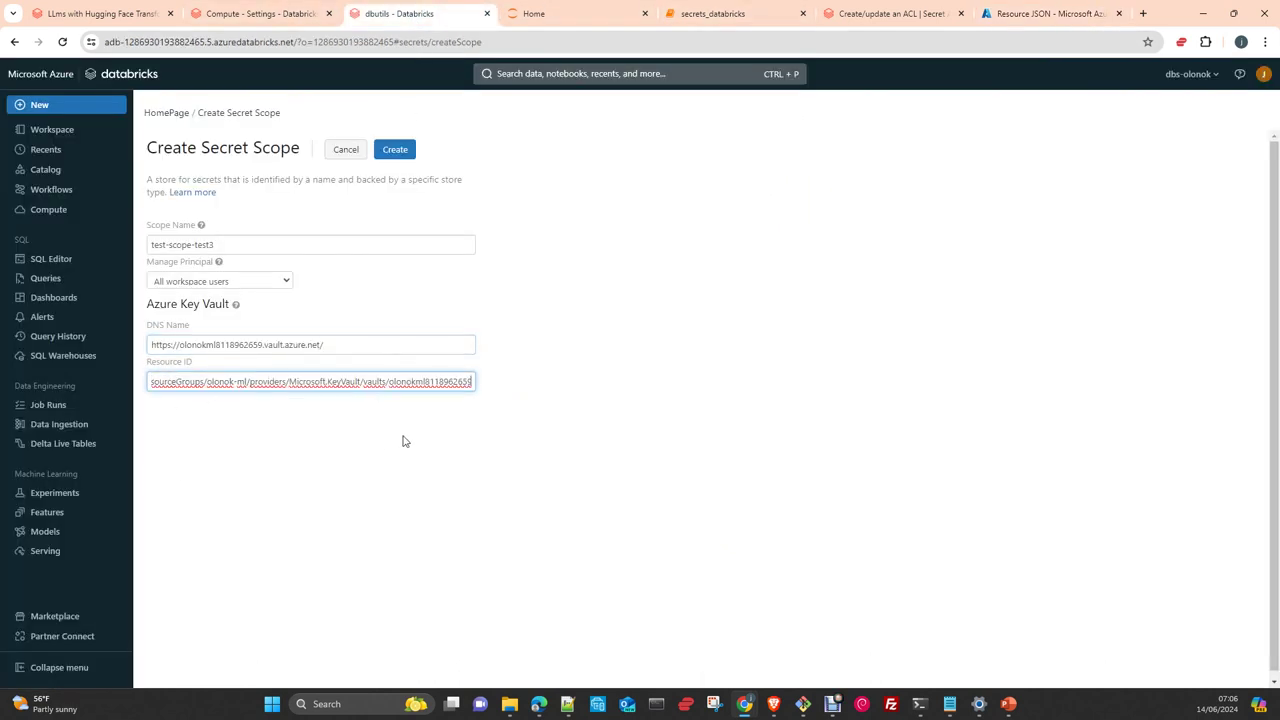
left_click(394, 149)
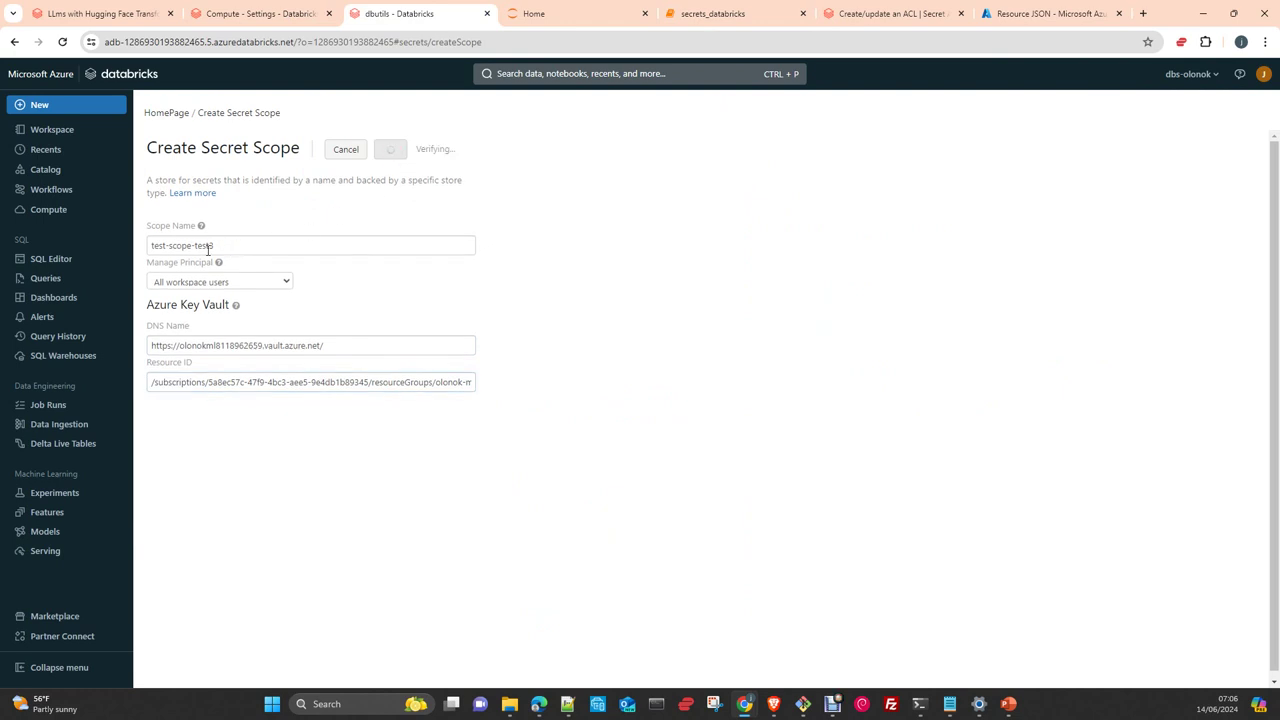
Acknowledge the test-scope-test3 added confirmation and reopen the dbutils notebook from Recents
left_click_drag(214, 246, 146, 249)
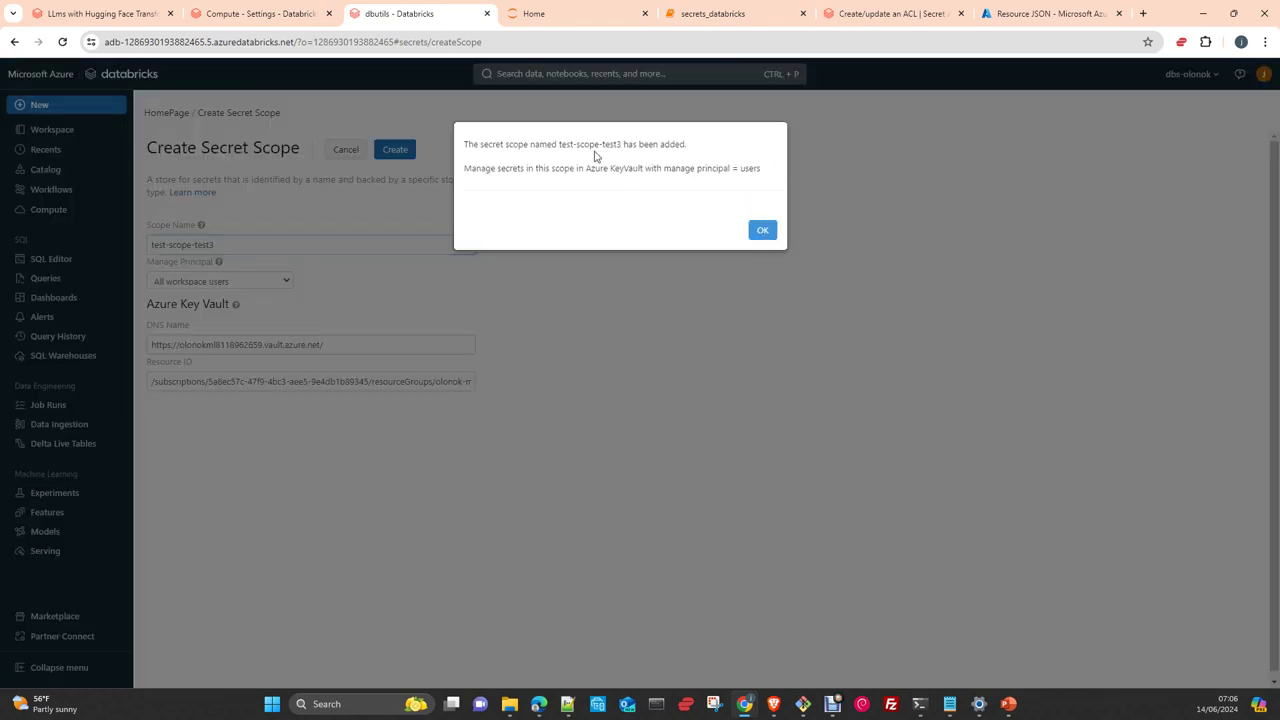
left_click(762, 230)
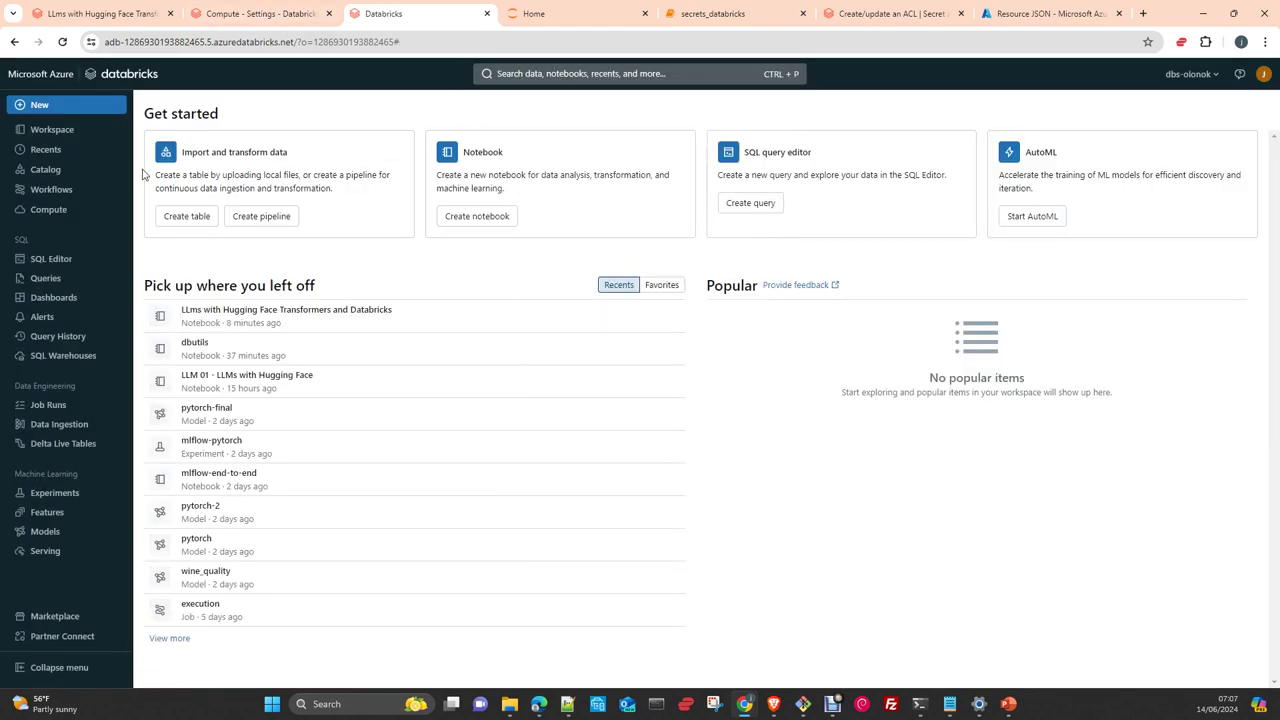
left_click(198, 344)
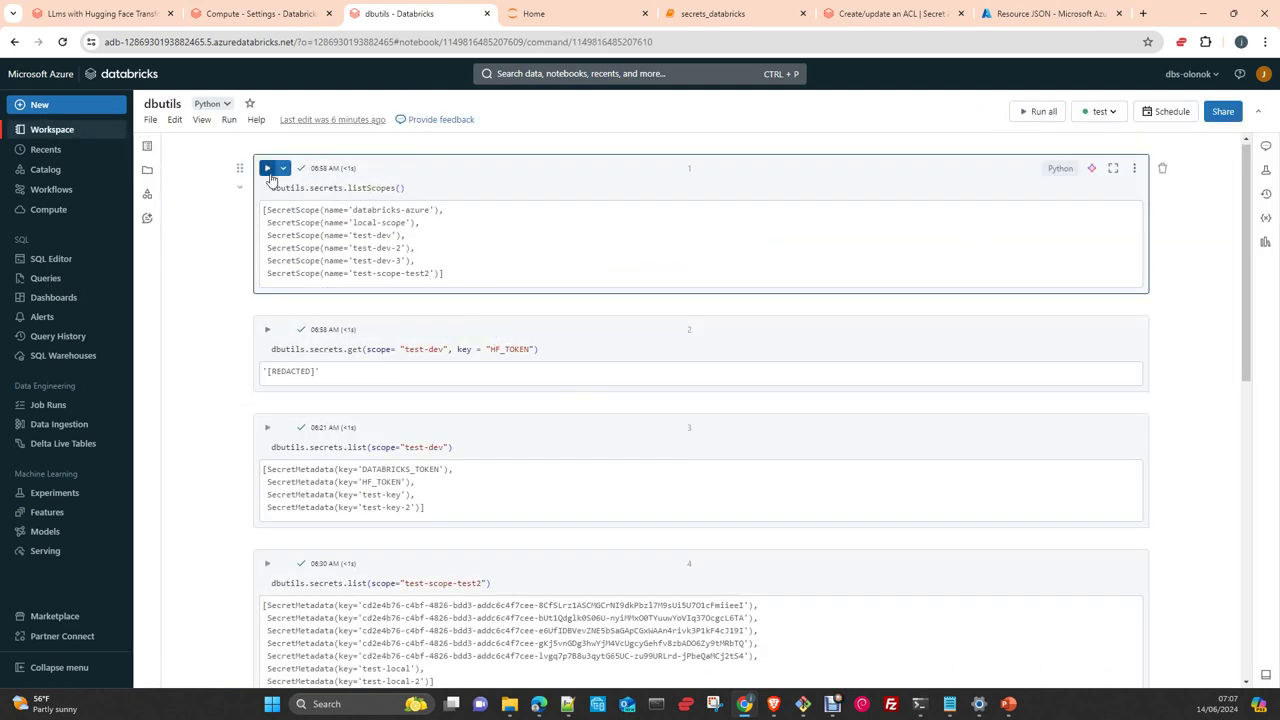
Rerun listScopes and list the secrets in test-scope-test3 from cell 4, finding test3
left_click(266, 170)
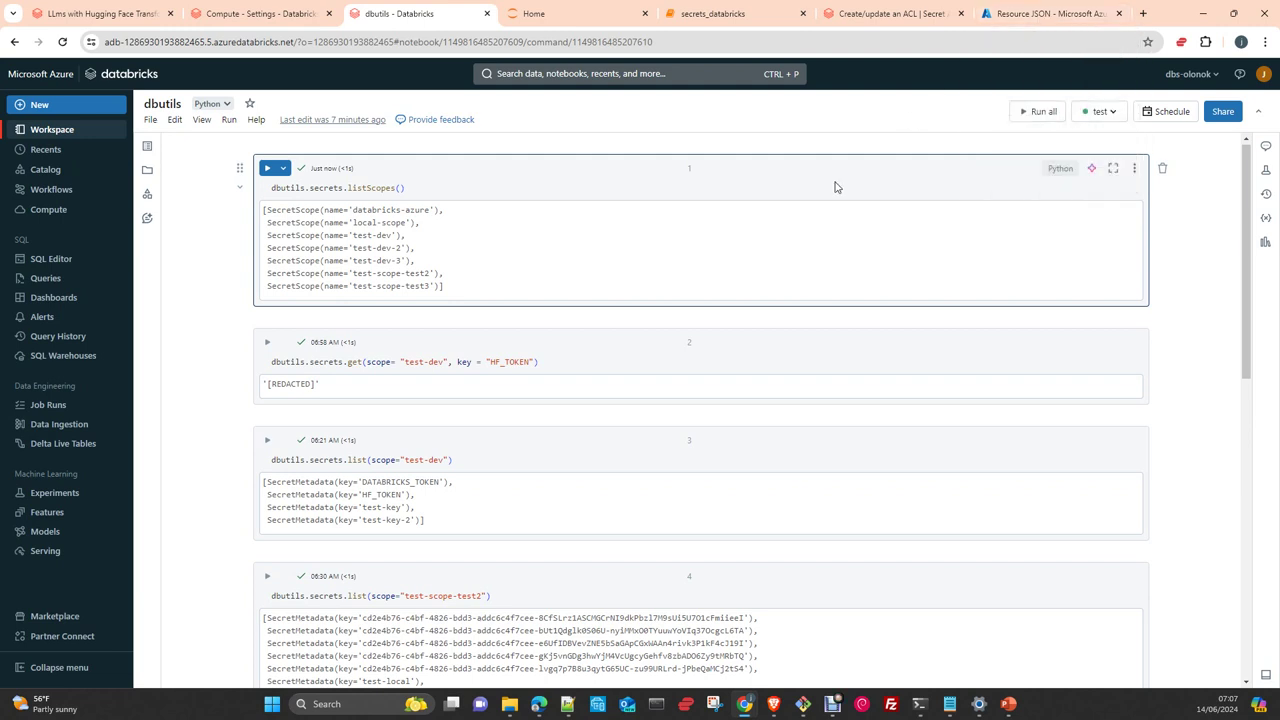
scroll(615, 405, "down", 1)
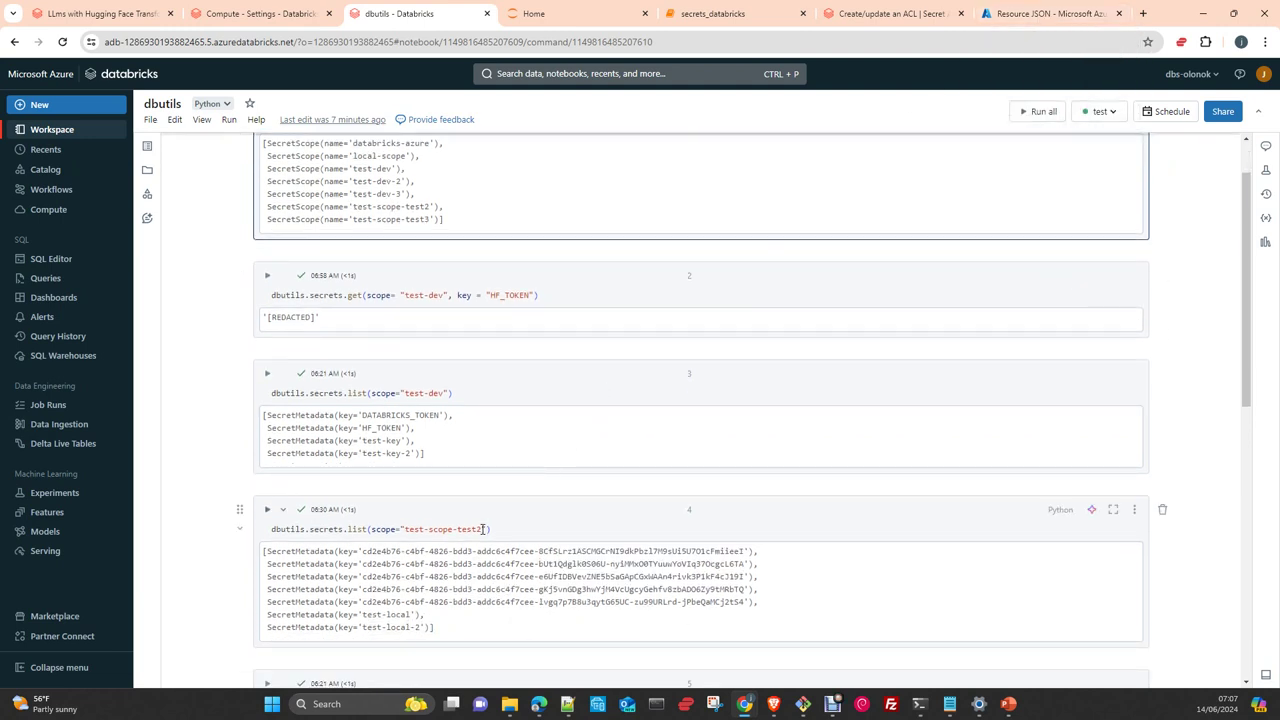
left_click(544, 533)
key("BackSpace")
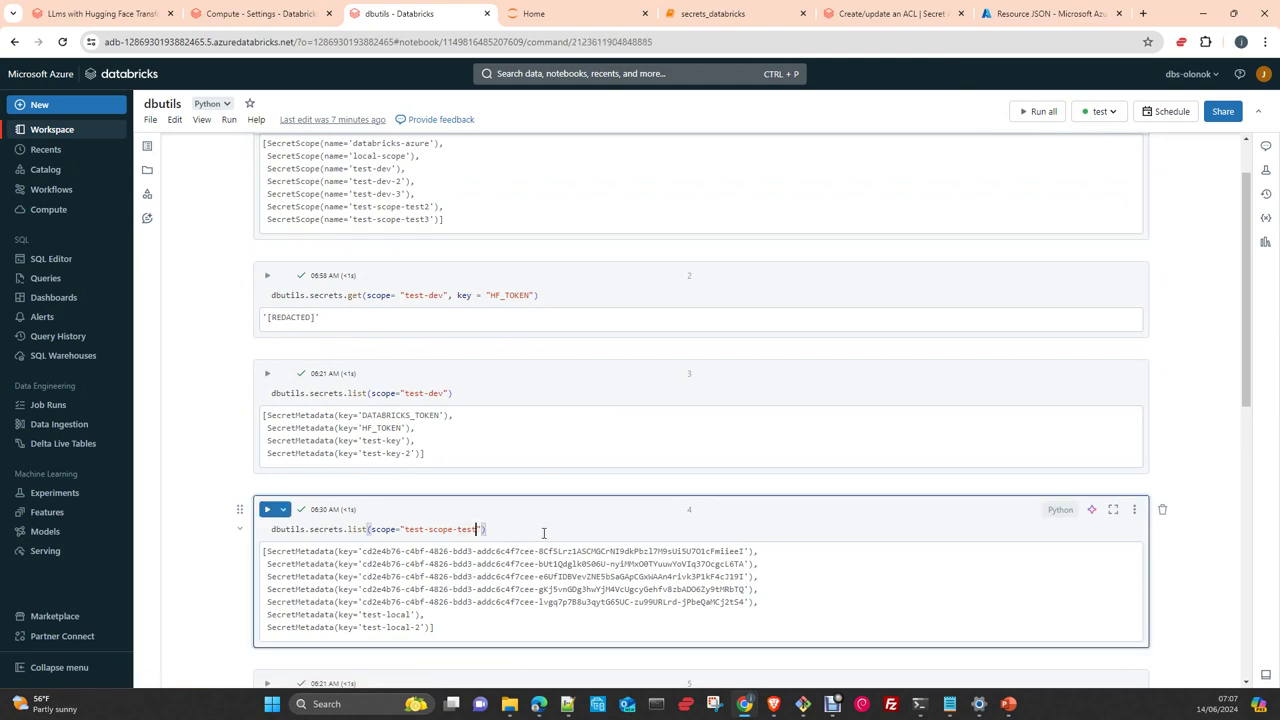
type("3")
key("ctrl+Return")
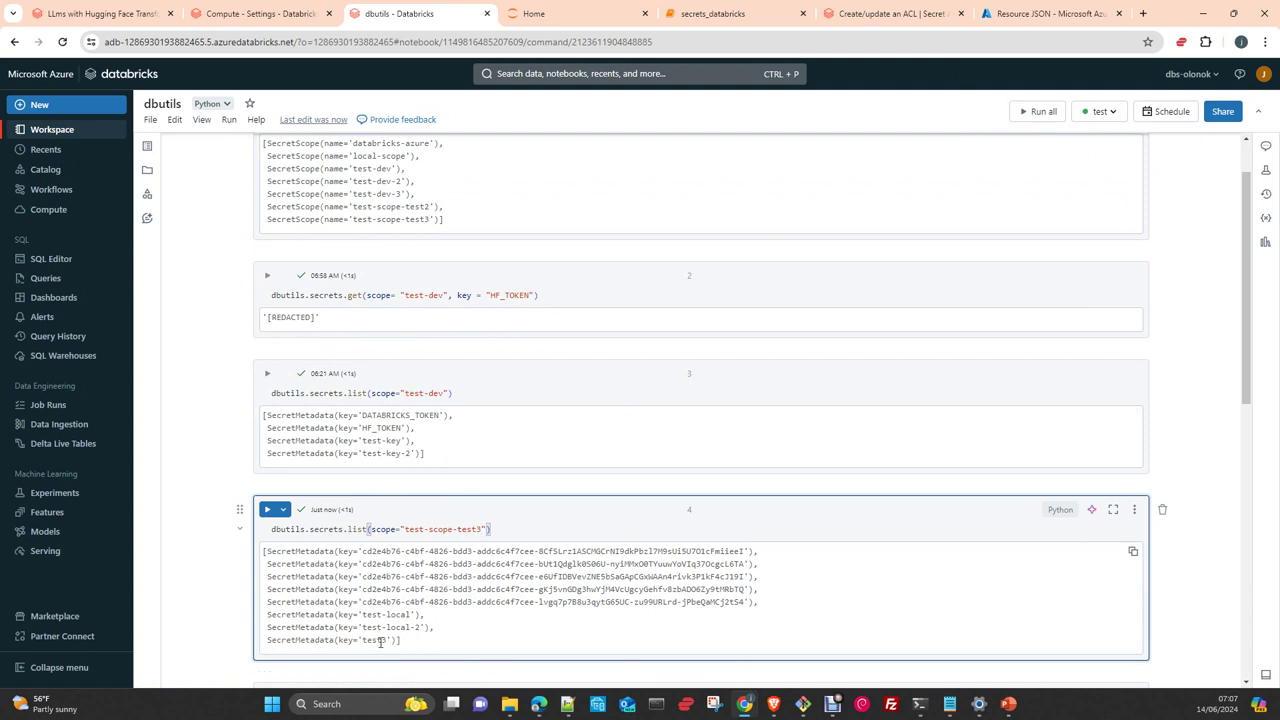
double_click(374, 640)
Set cell 5 to scope test-scope-test3 and key test3, and run it to read the secret
scroll(625, 635, "down", 3)
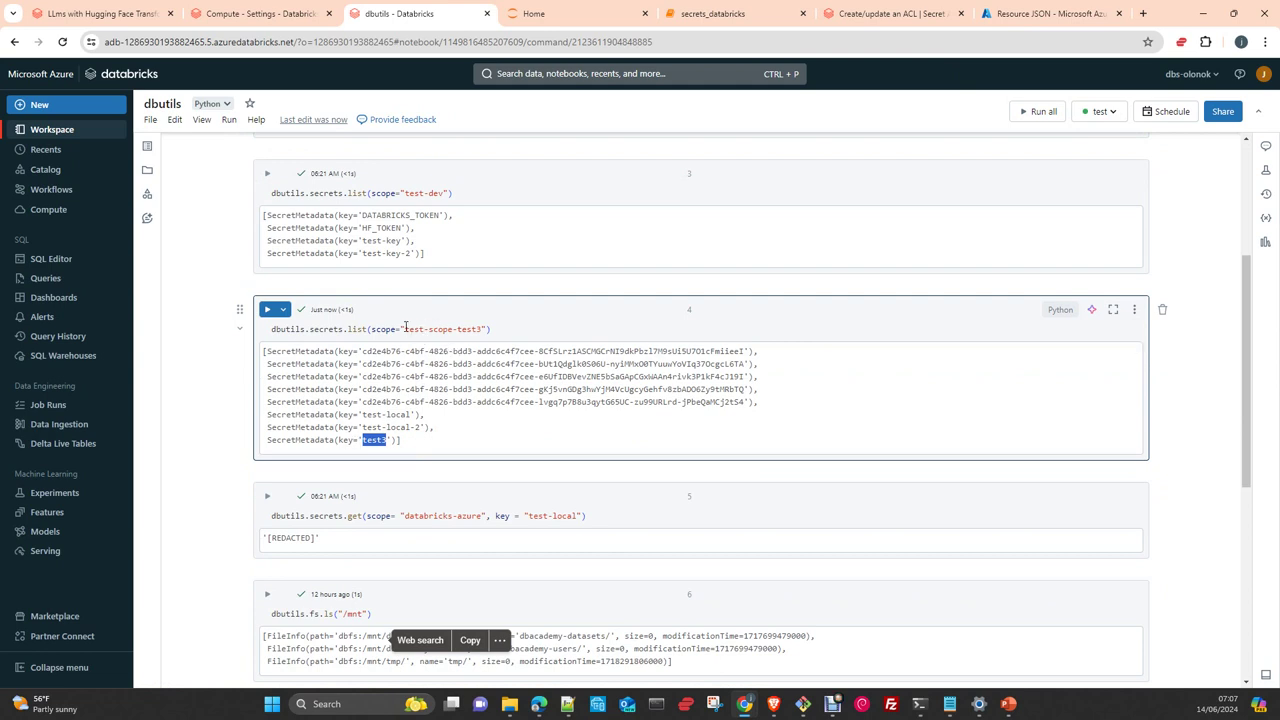
left_click_drag(405, 329, 481, 329)
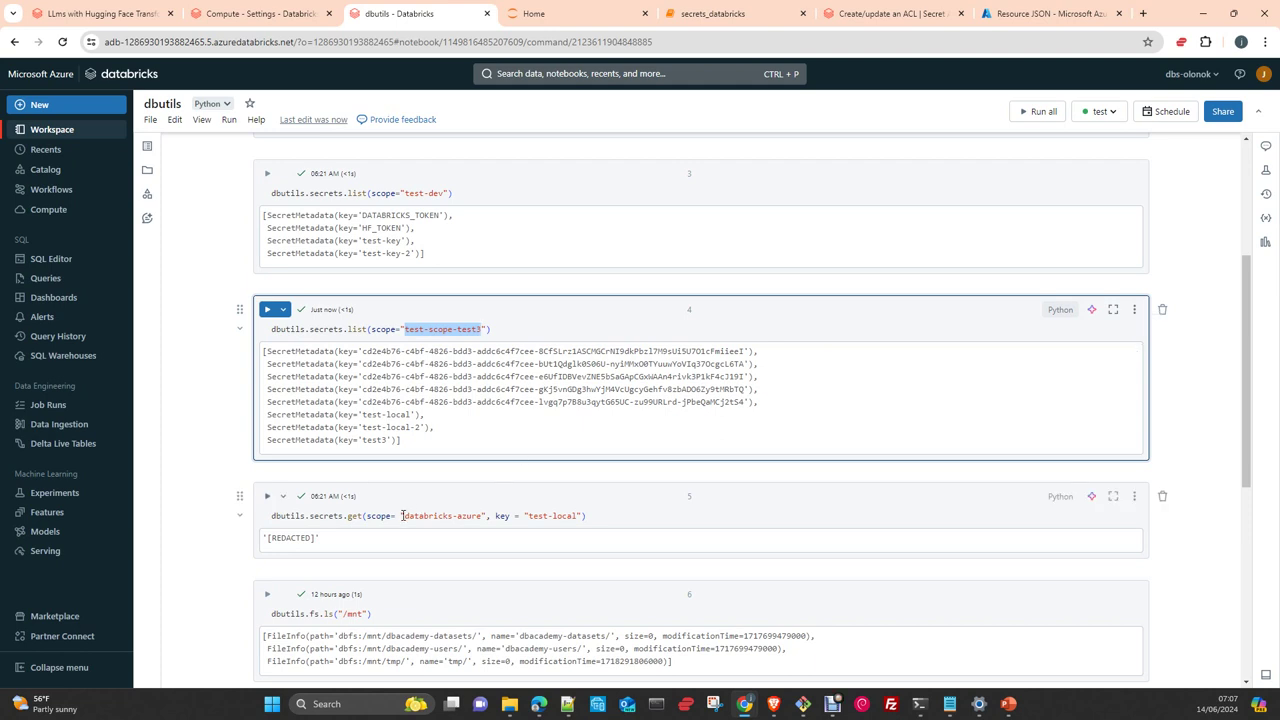
left_click_drag(403, 516, 482, 516)
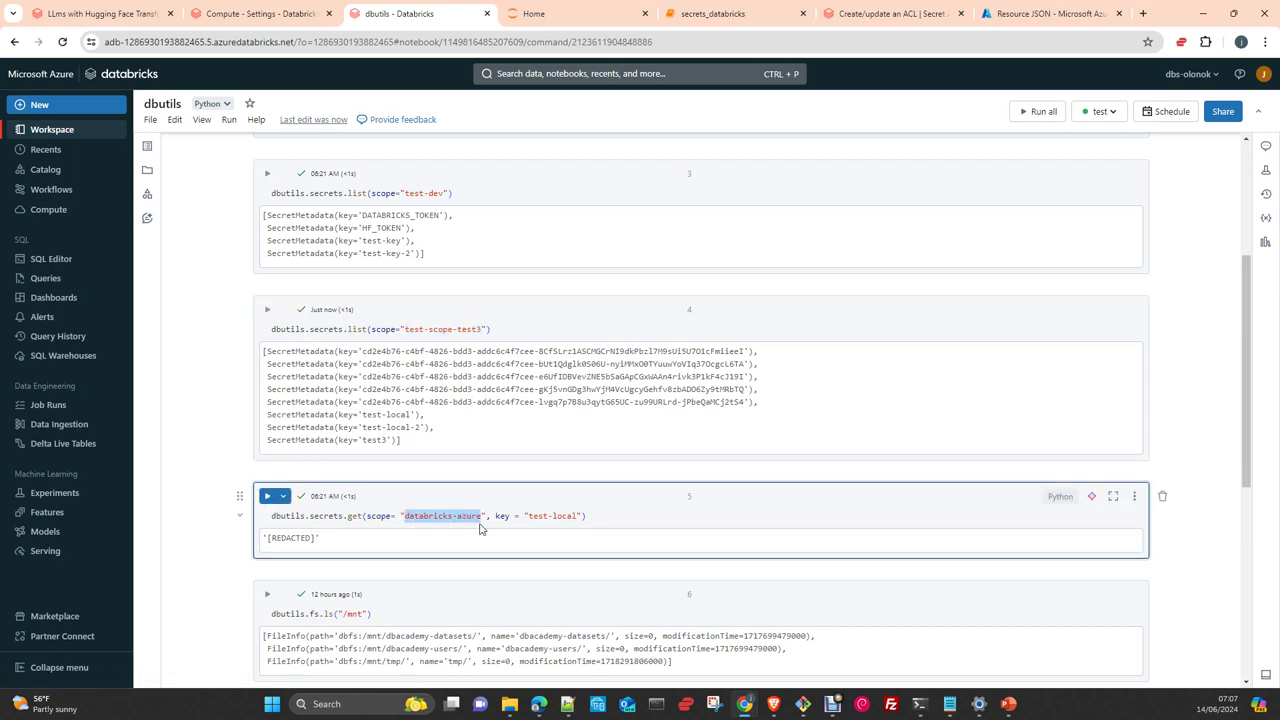
key("ctrl+v")
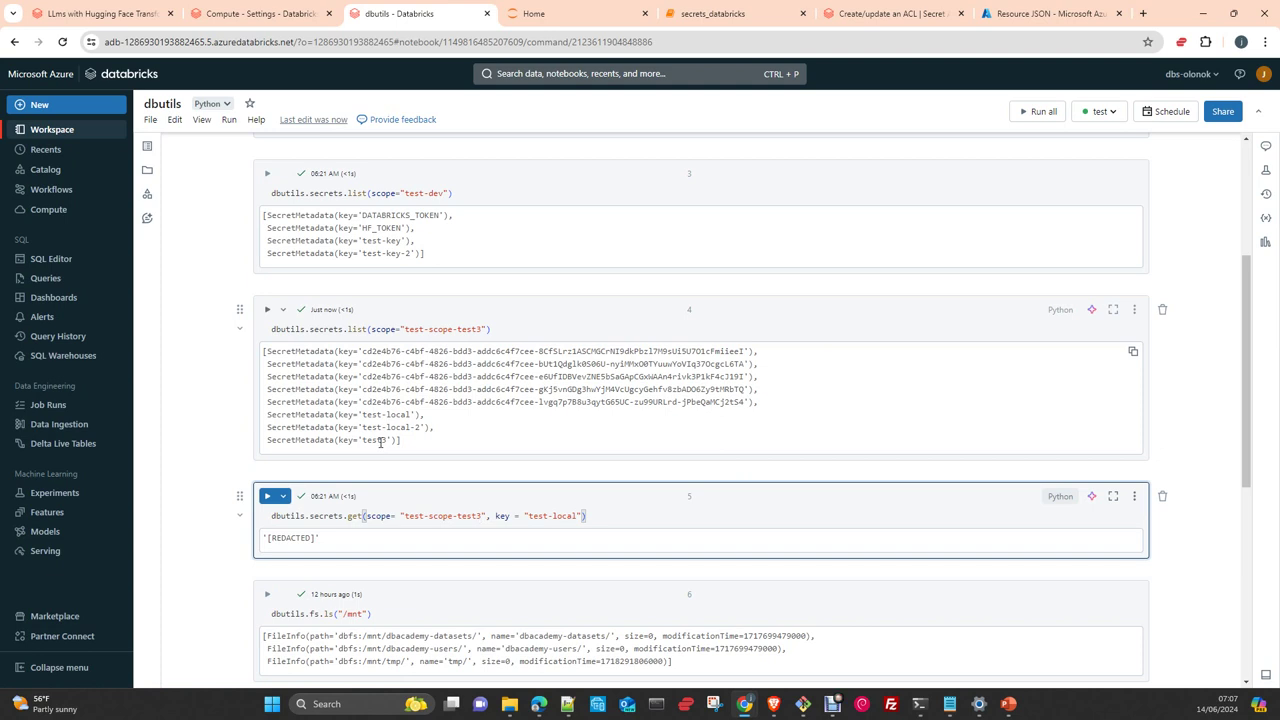
double_click(378, 440)
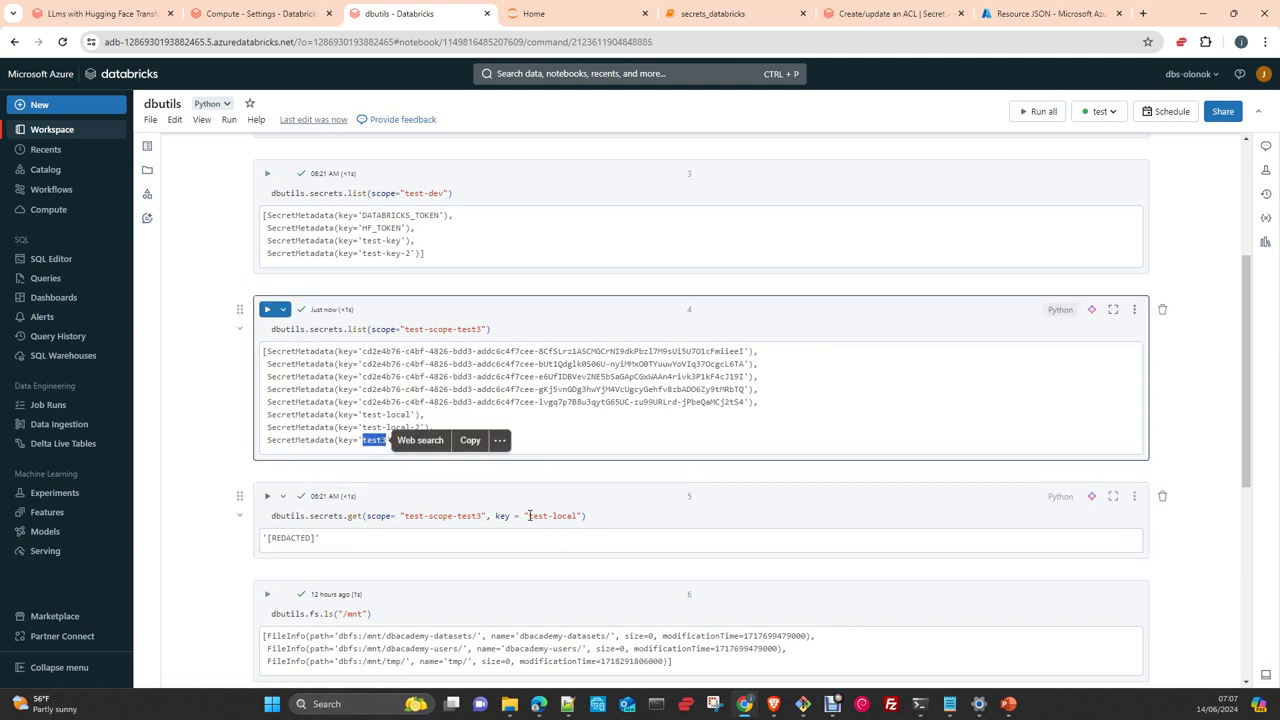
left_click_drag(528, 515, 577, 516)
key("ctrl+v")
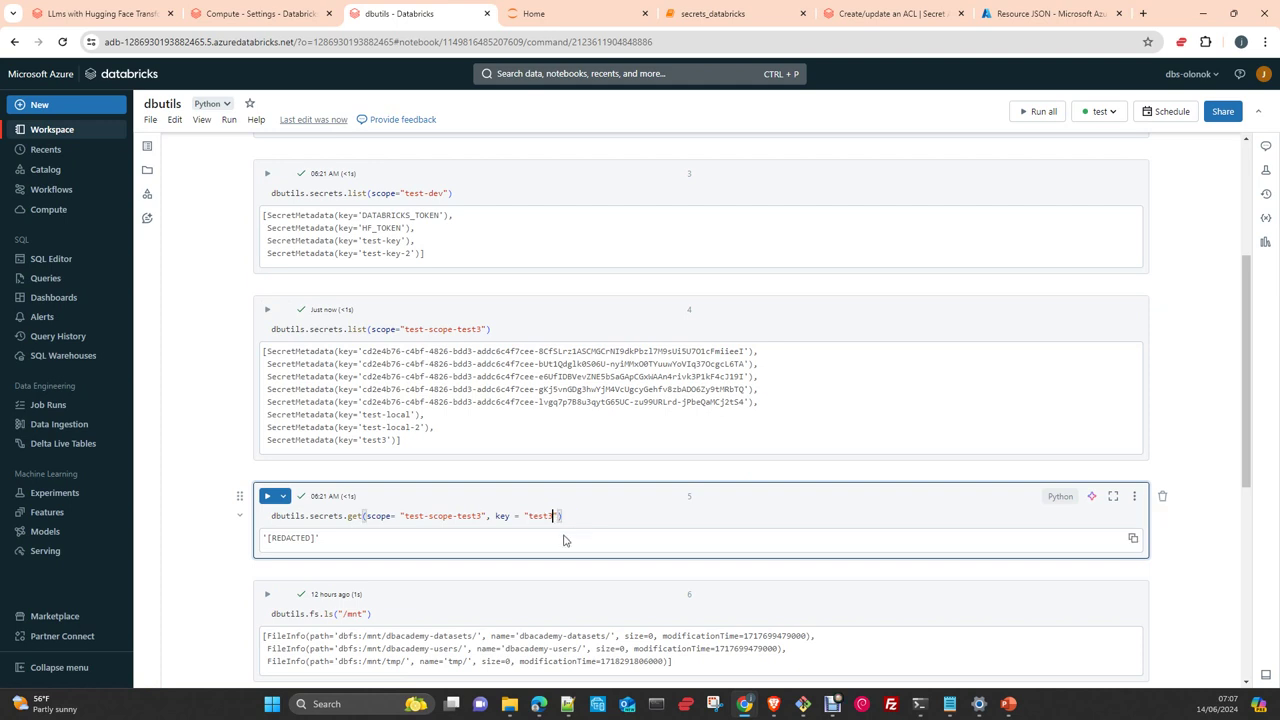
key("ctrl+Return")
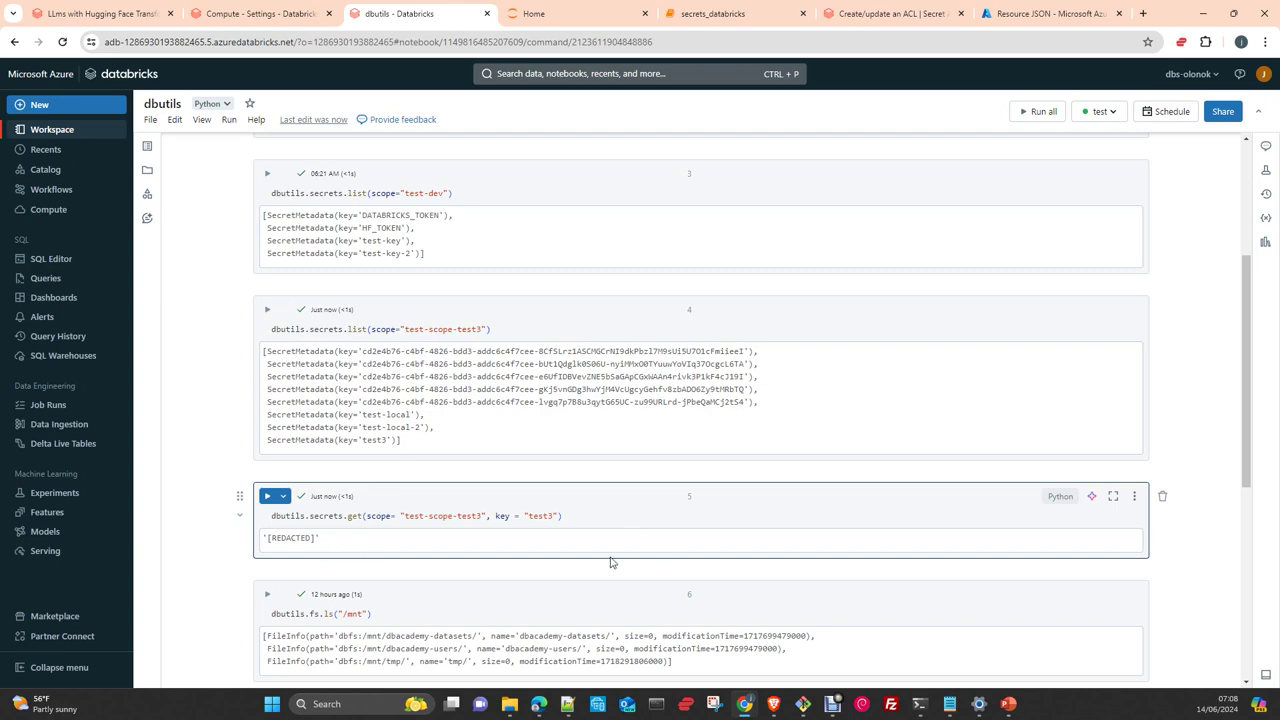
scroll(645, 530, "up", 3)
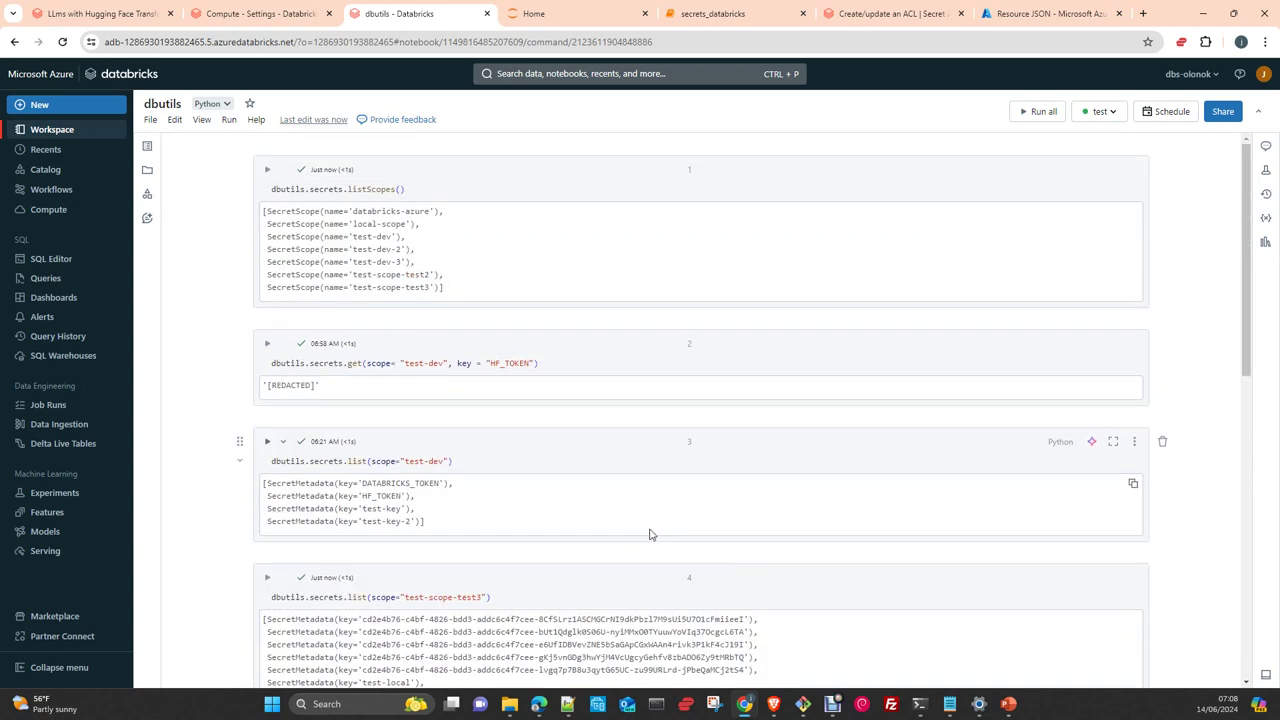
scroll(650, 530, "down", 10)
scroll(660, 528, "up", 10)
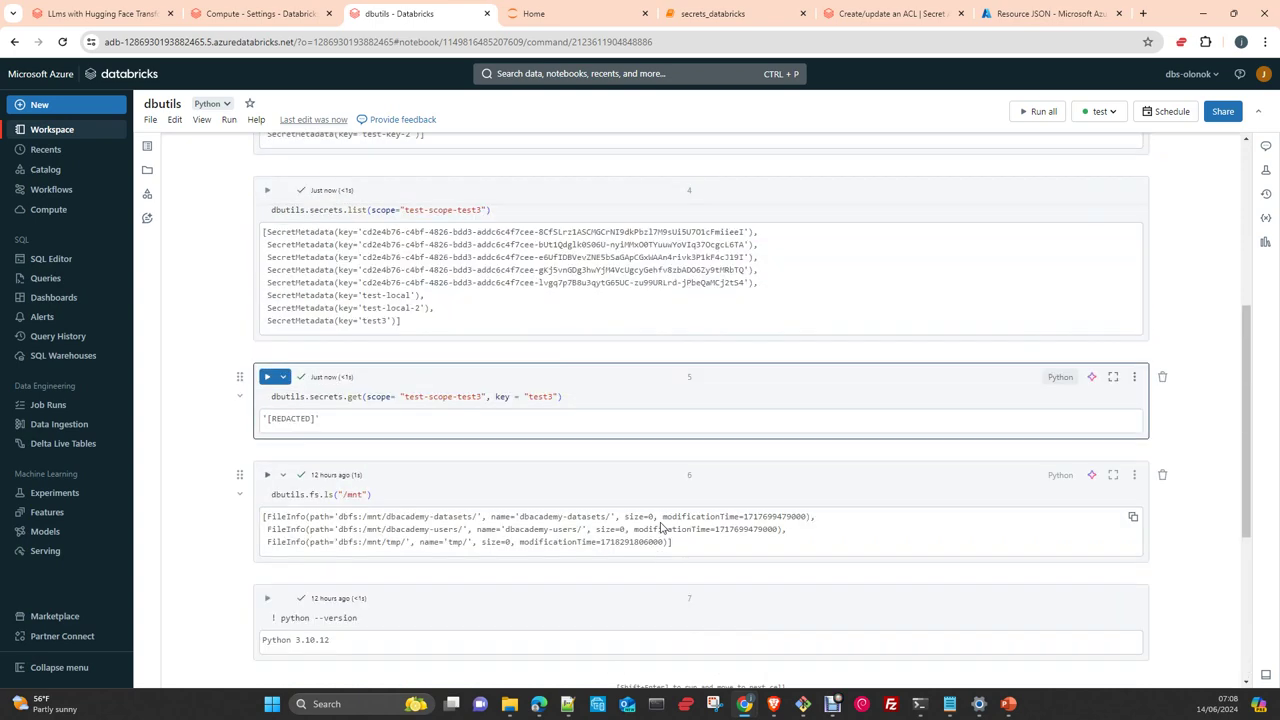